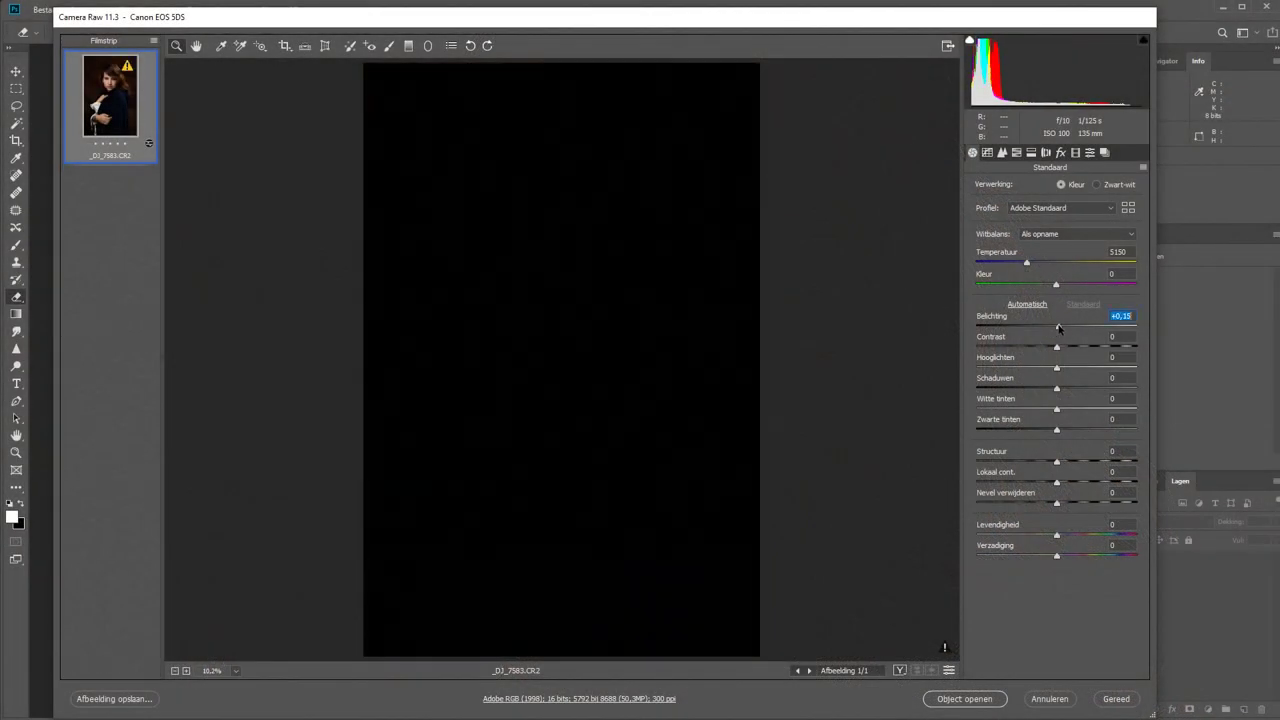
- Set Camera Raw exposure +0,35, shadows +62, blacks +12, saturation -16, then open in Photoshop
left_click_drag(1072, 327, 1042, 372)
left_click_drag(1057, 432, 1066, 429)
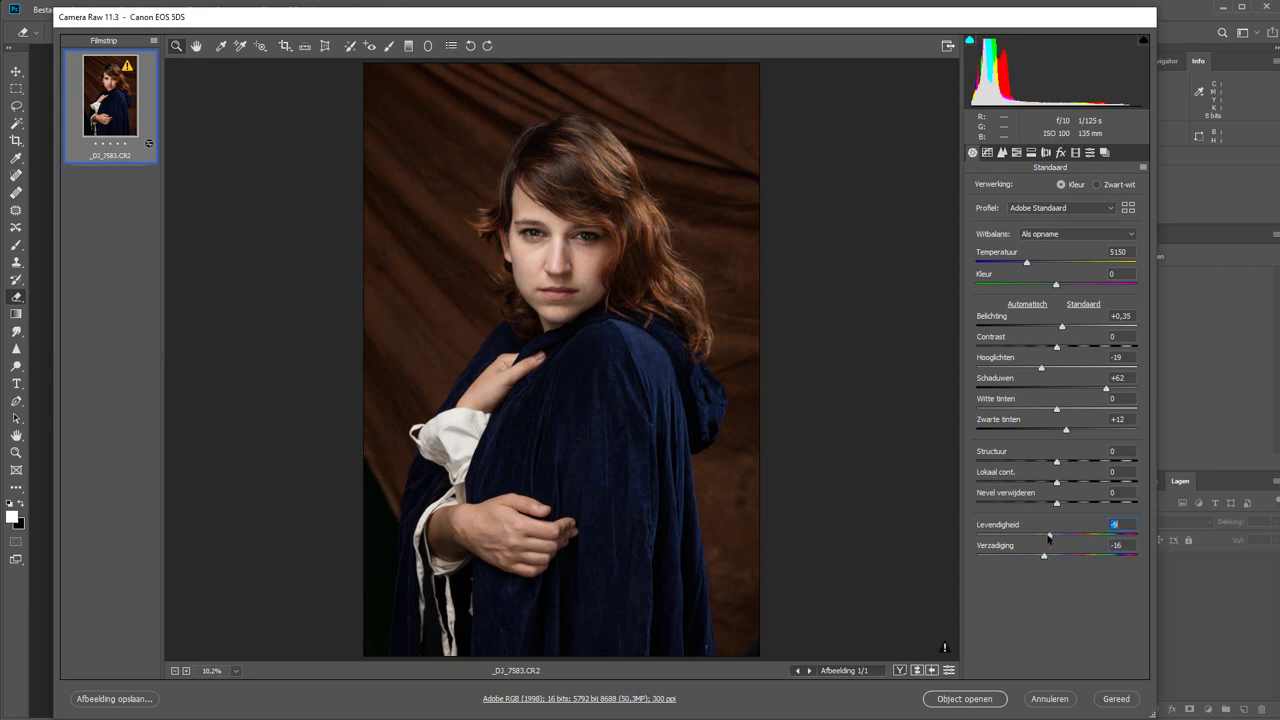
left_click(976, 697)
- Crop the photo to a rectangular selection slightly tighter than the frame
key("m")
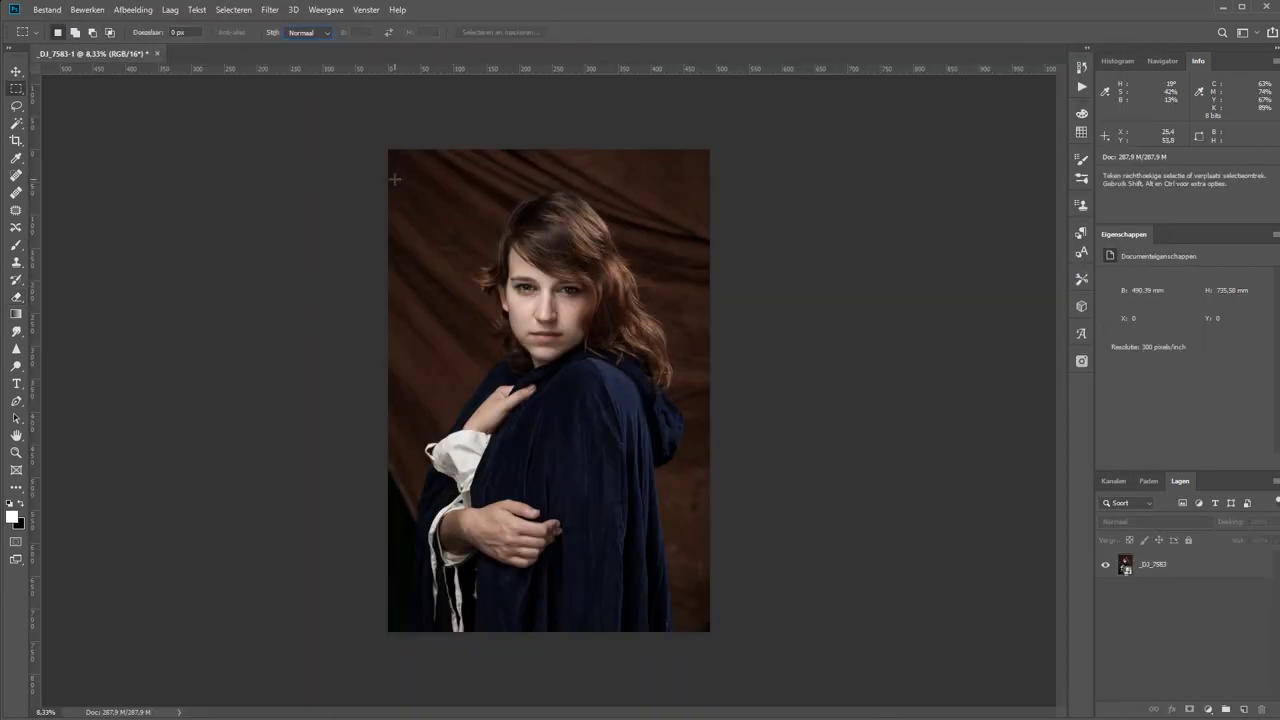
left_click_drag(396, 178, 703, 607)
left_click(133, 9)
left_click(141, 148)
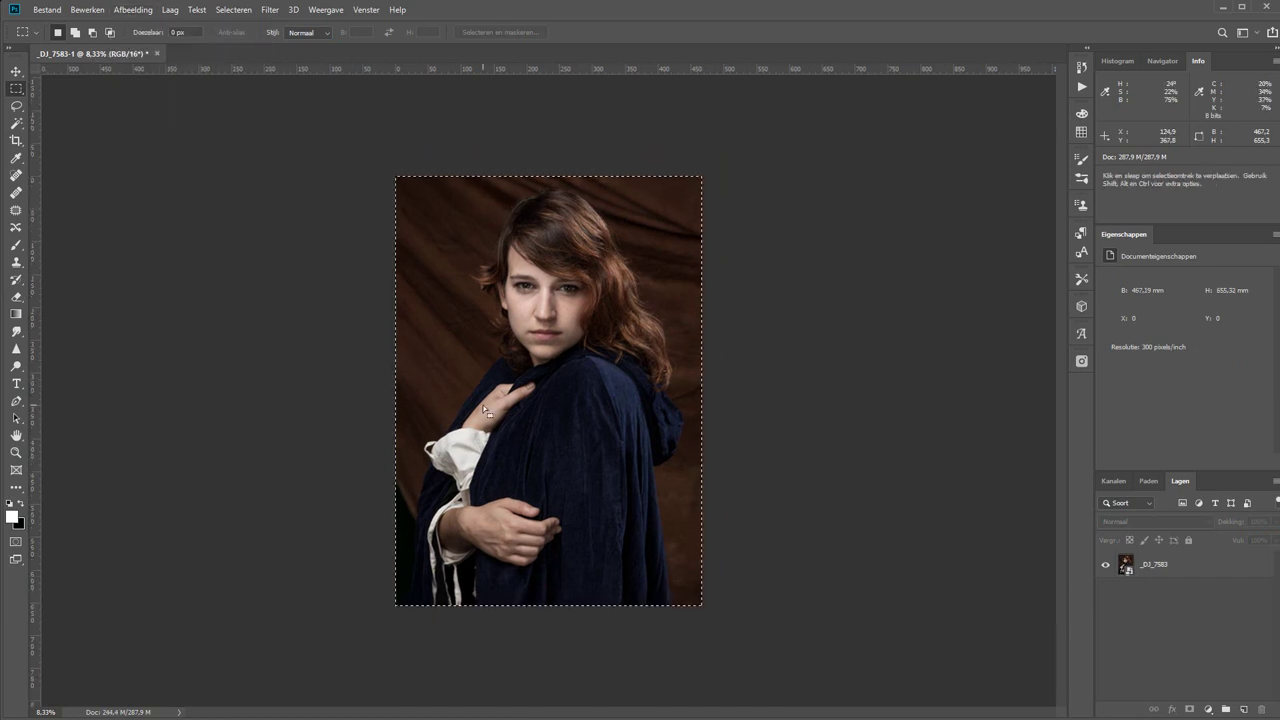
- Add an empty layer for cloning and pick the Spot Healing Brush, checking its settings
left_click(1243, 709)
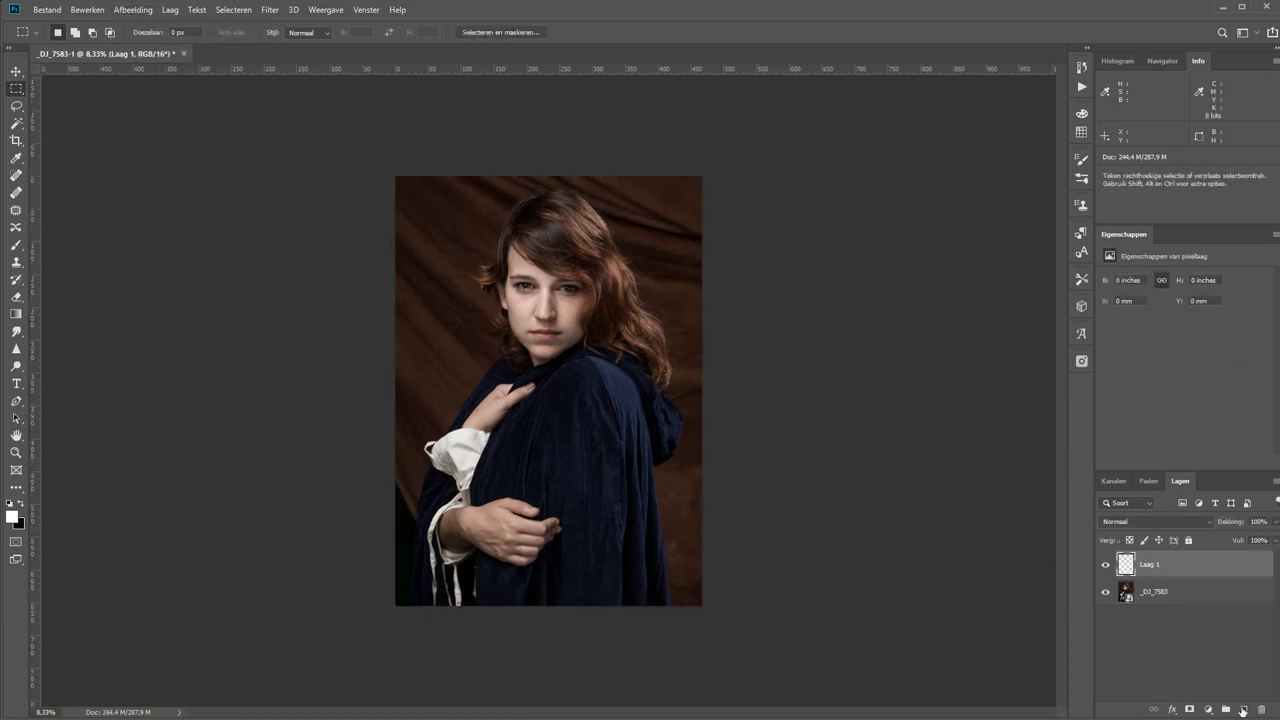
scroll(540, 300, "up", 5)
key("j")
right_click(586, 372)
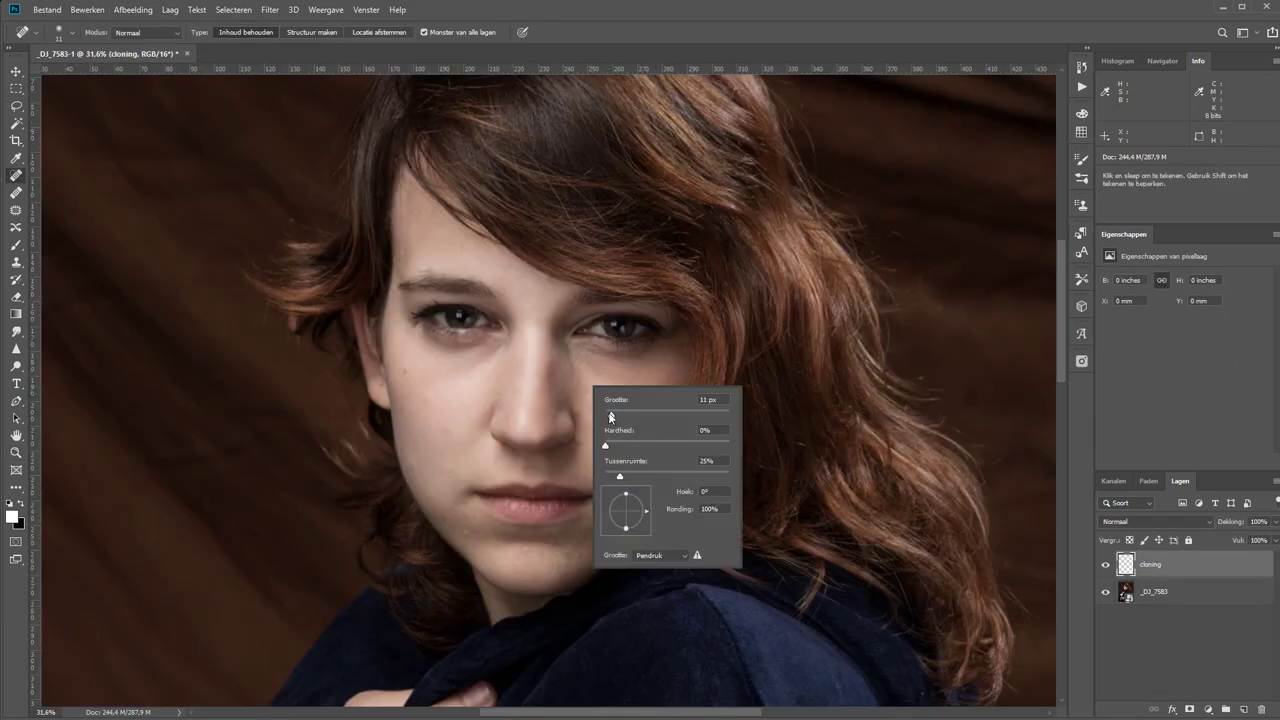
key("Escape")
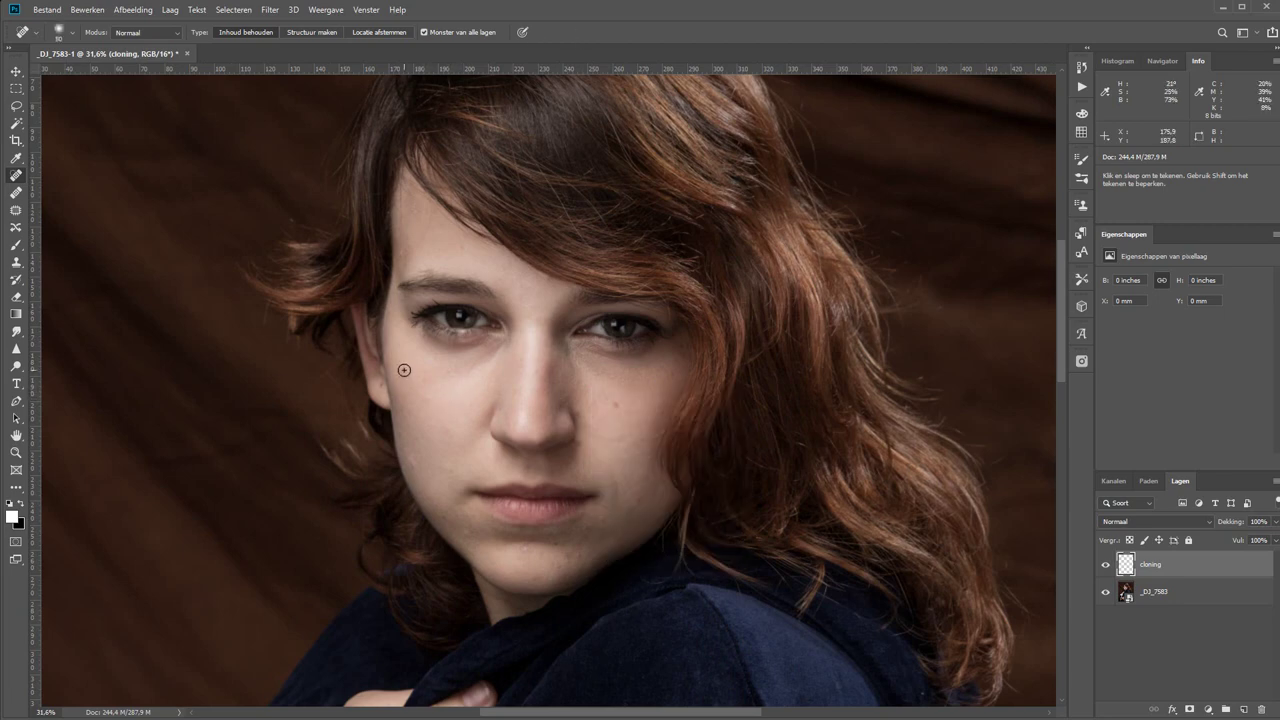
- Zoom to 100% and work over the lower face, lips and forehead healing skin spots
key("ctrl+1")
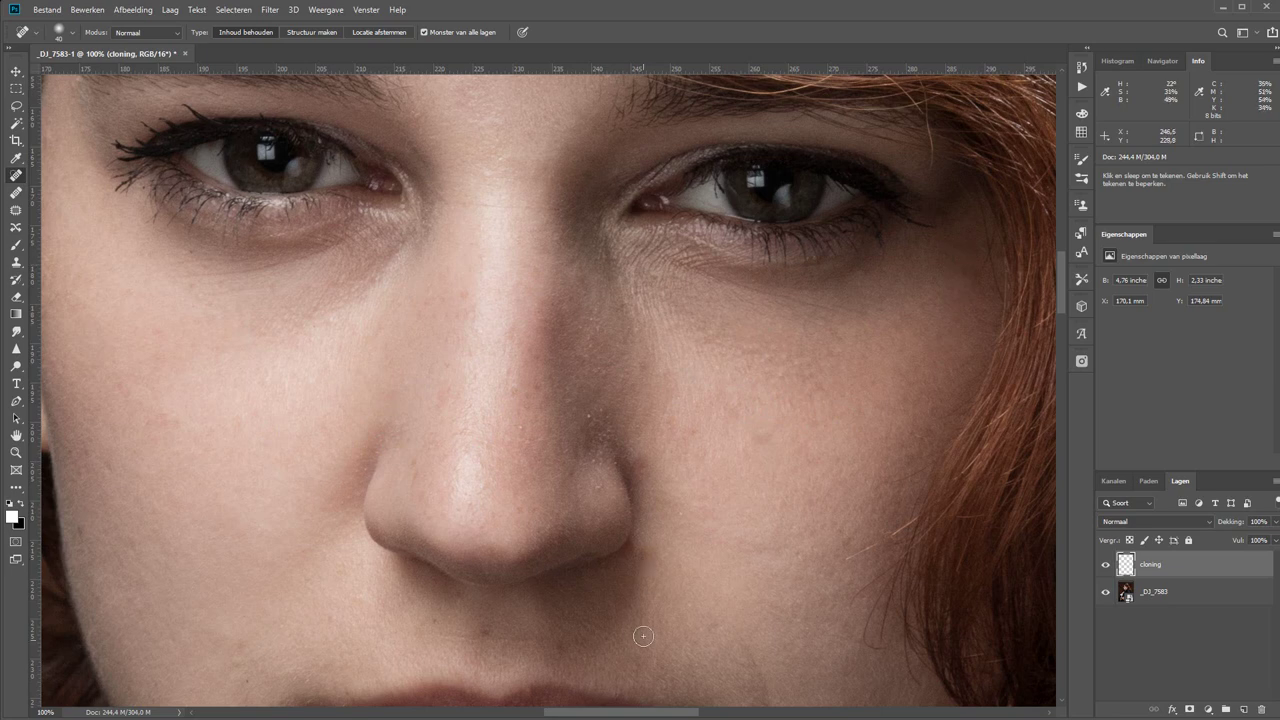
scroll(336, 558, "left", 5)
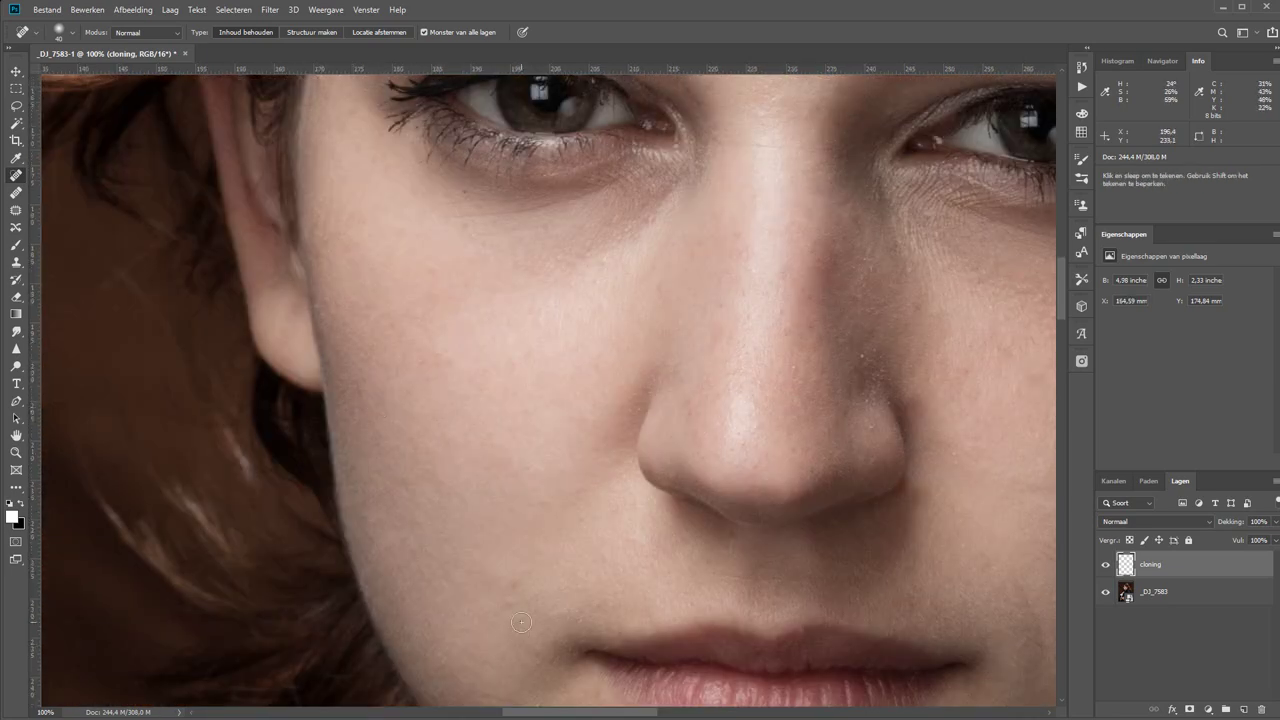
left_click_drag(521, 622, 534, 496)
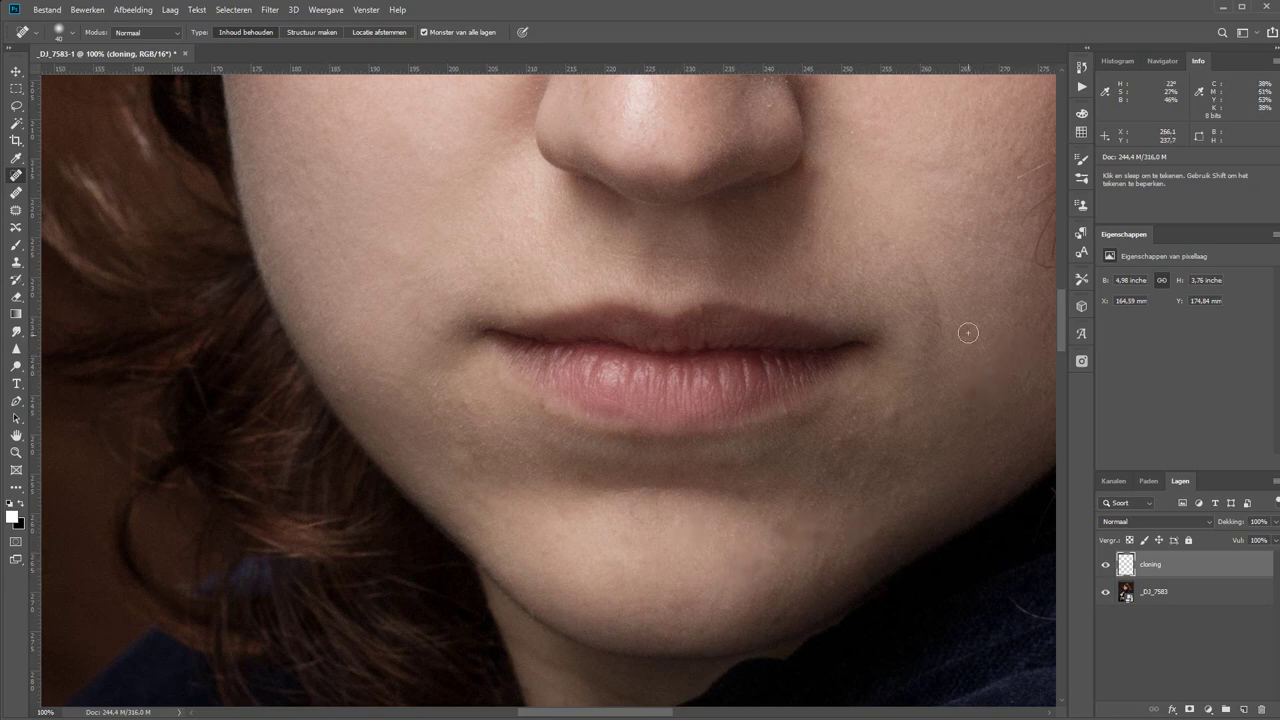
scroll(505, 355, "up", 6)
scroll(505, 355, "right", 6)
scroll(424, 303, "up", 5)
scroll(424, 303, "left", 3)
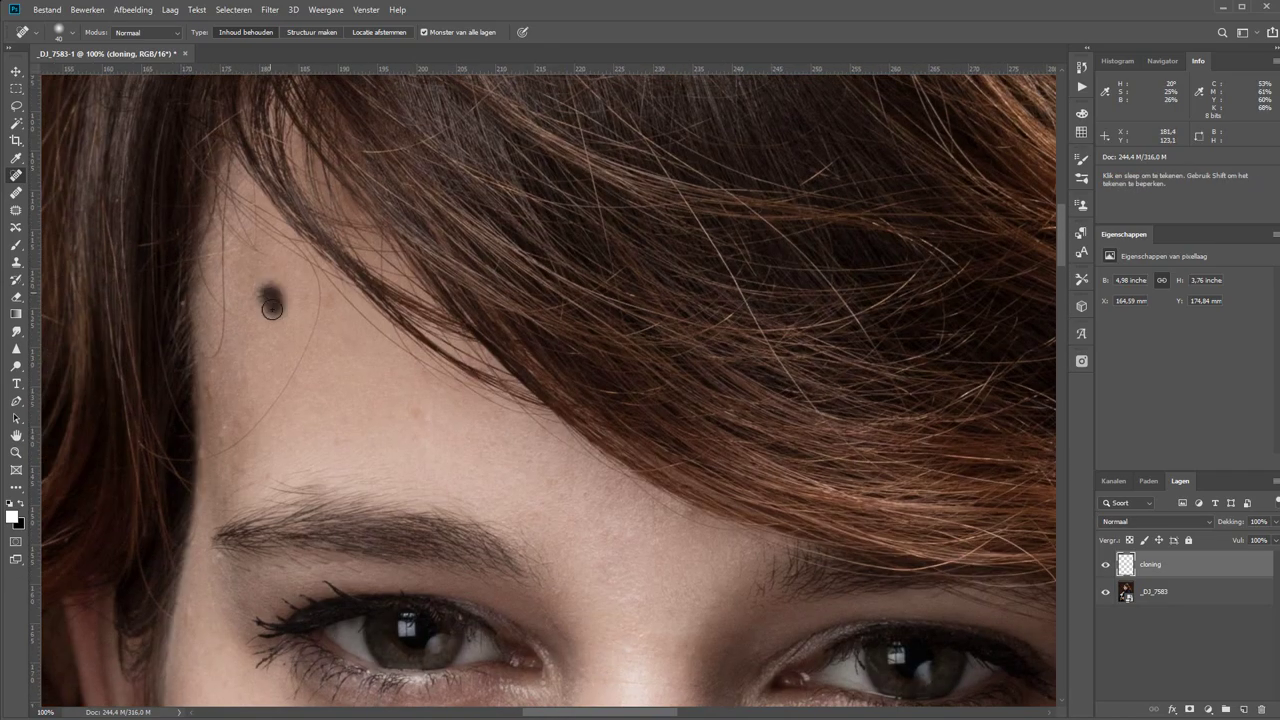
scroll(369, 303, "down", 8)
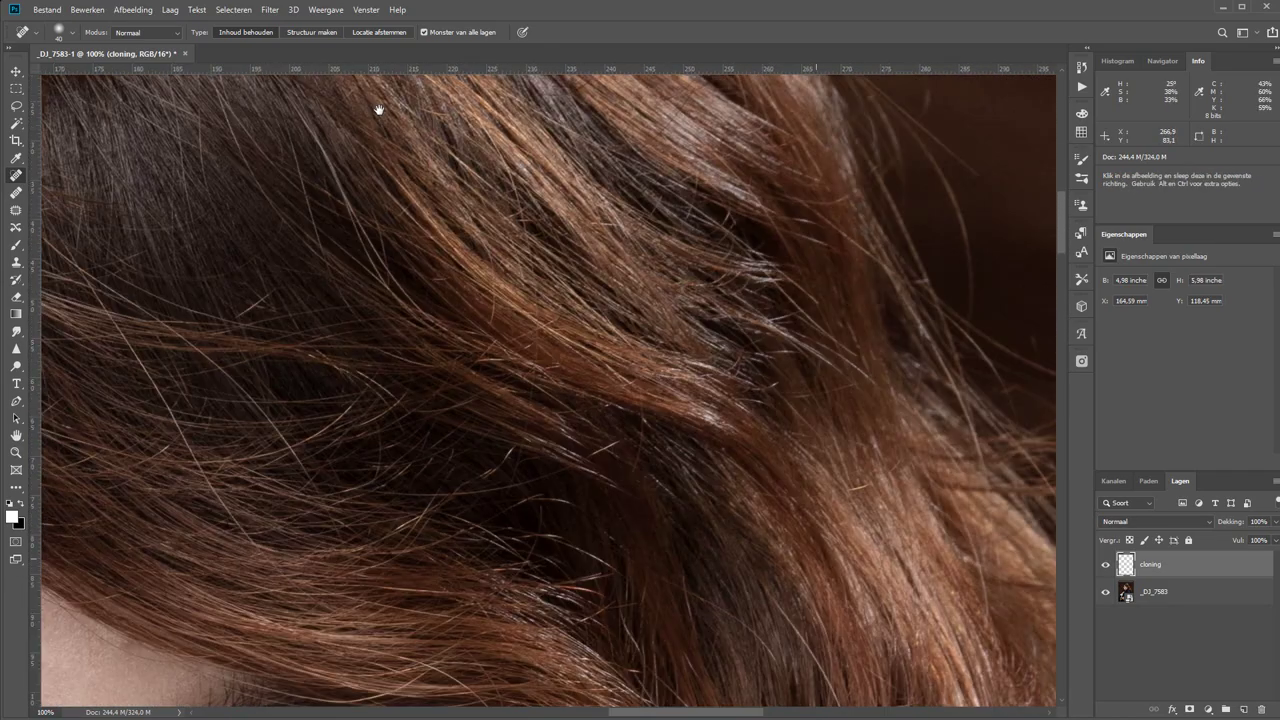
scroll(369, 303, "down", 8)
scroll(369, 303, "right", 2)
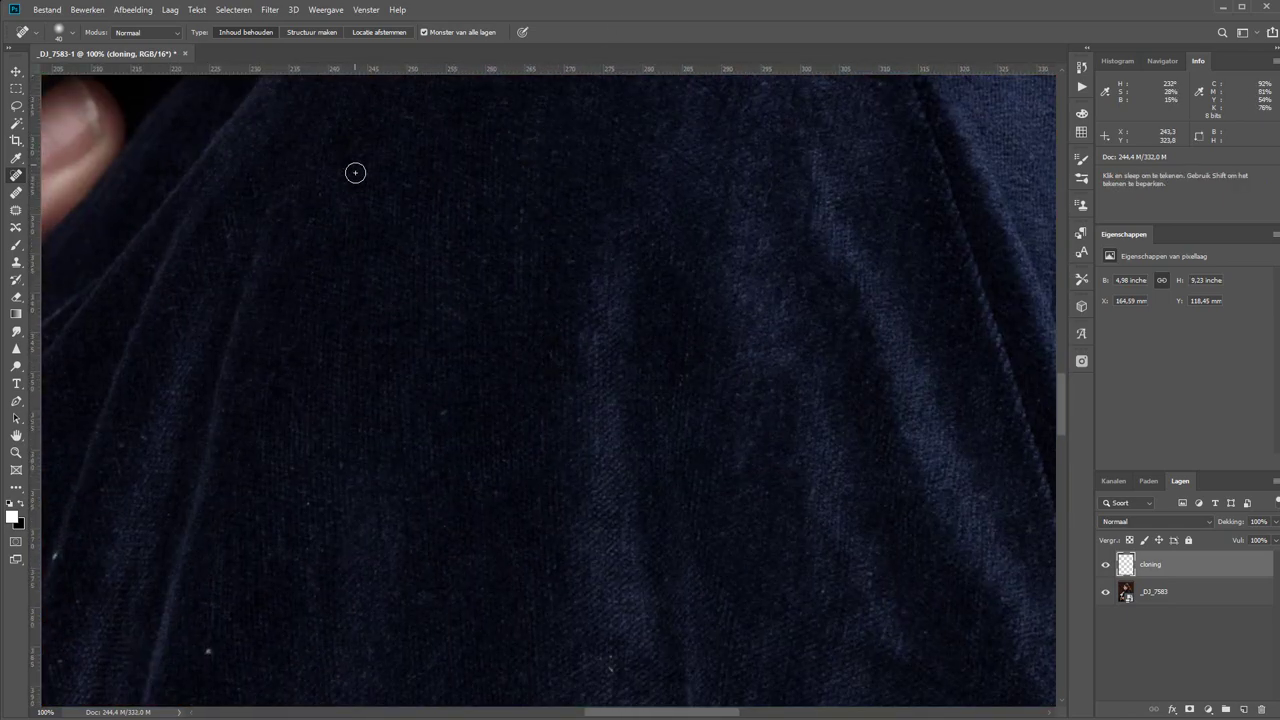
- Pan across the cloak and hands at 100% with the Navigator overview showing
scroll(403, 636, "left", 5)
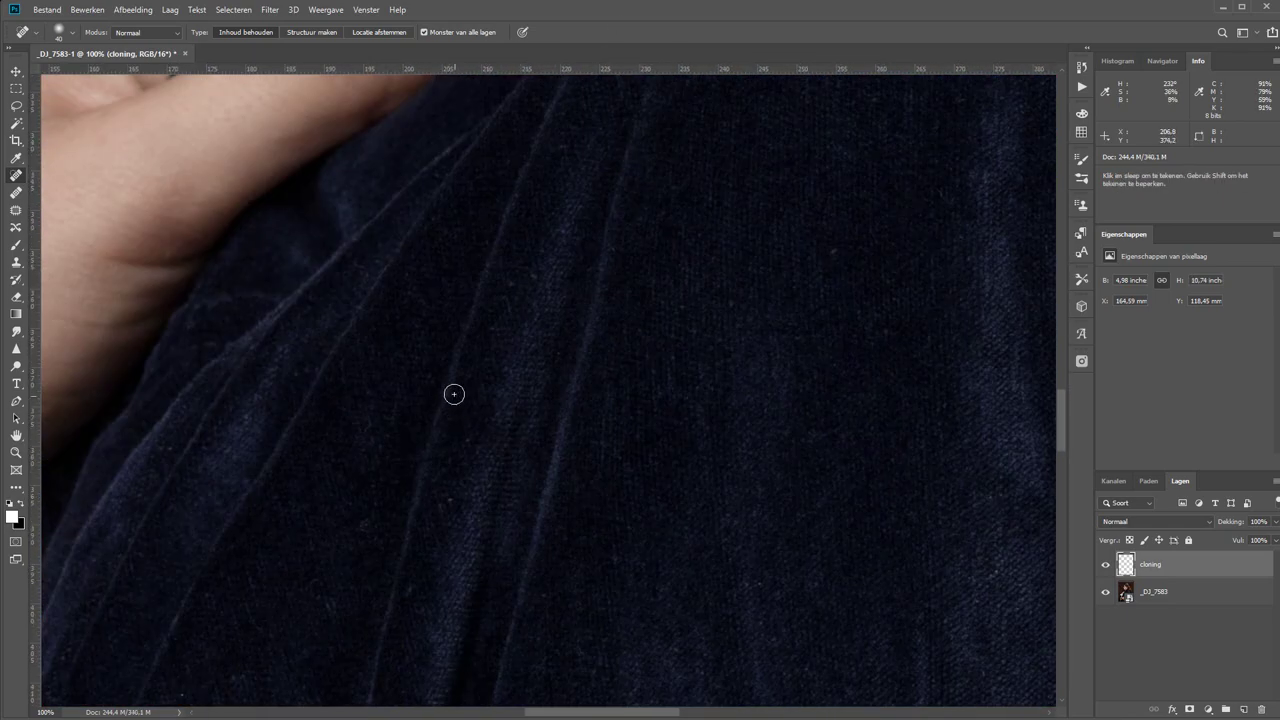
left_click(1081, 67)
scroll(891, 220, "down", 3)
scroll(891, 220, "left", 3)
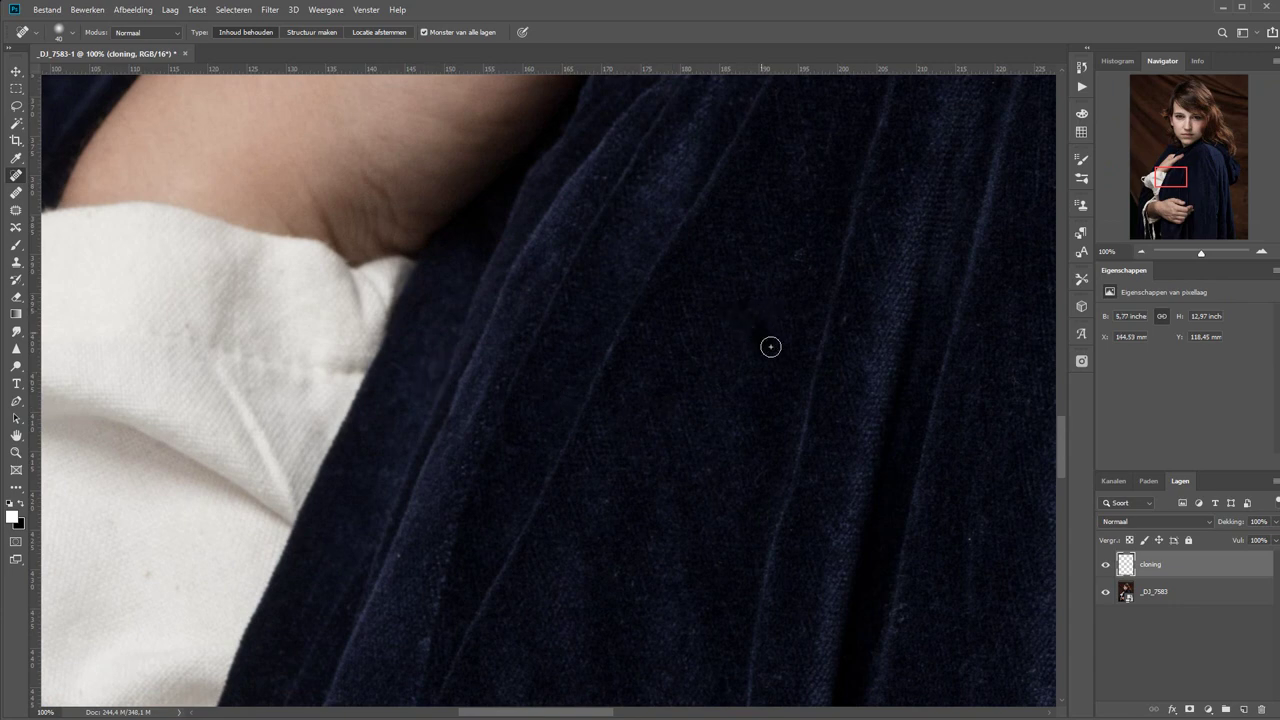
scroll(432, 421, "down", 5)
scroll(638, 410, "right", 5)
scroll(608, 306, "right", 4)
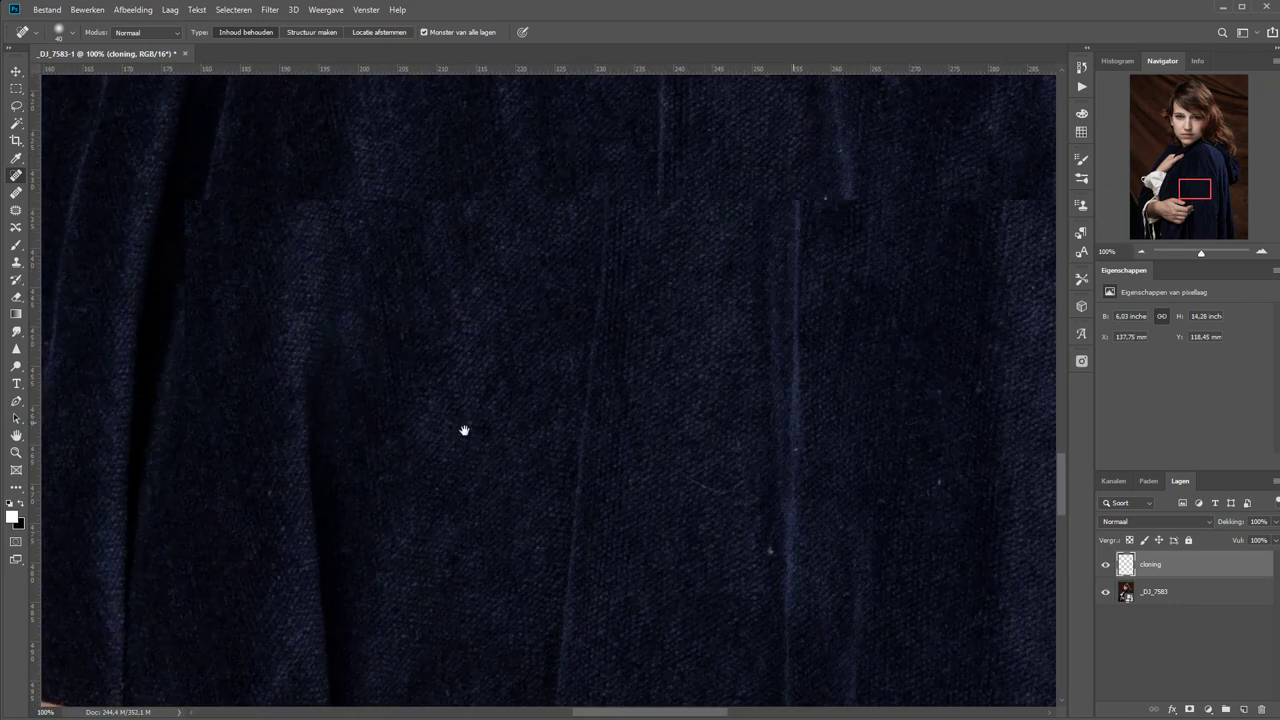
scroll(466, 431, "right", 1)
scroll(566, 243, "right", 4)
scroll(566, 243, "up", 3)
scroll(875, 317, "up", 3)
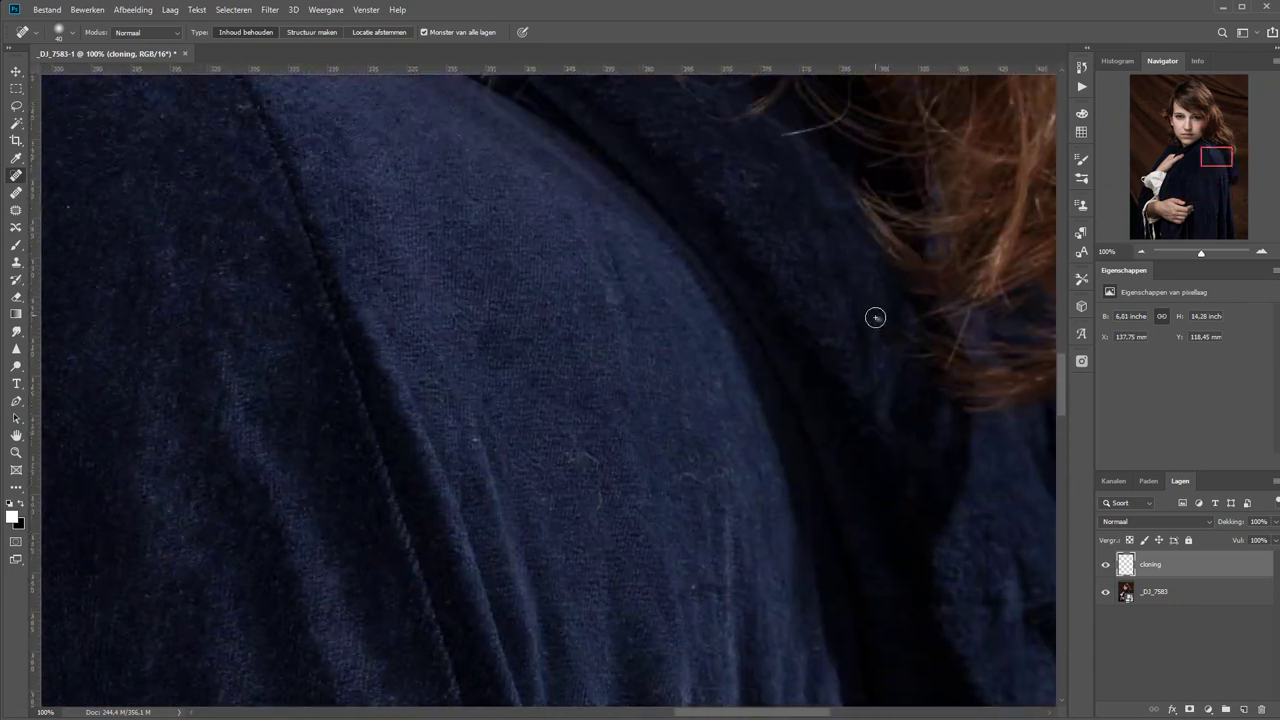
scroll(914, 449, "left", 3)
scroll(540, 563, "down", 3)
scroll(540, 563, "down", 5)
scroll(540, 563, "left", 4)
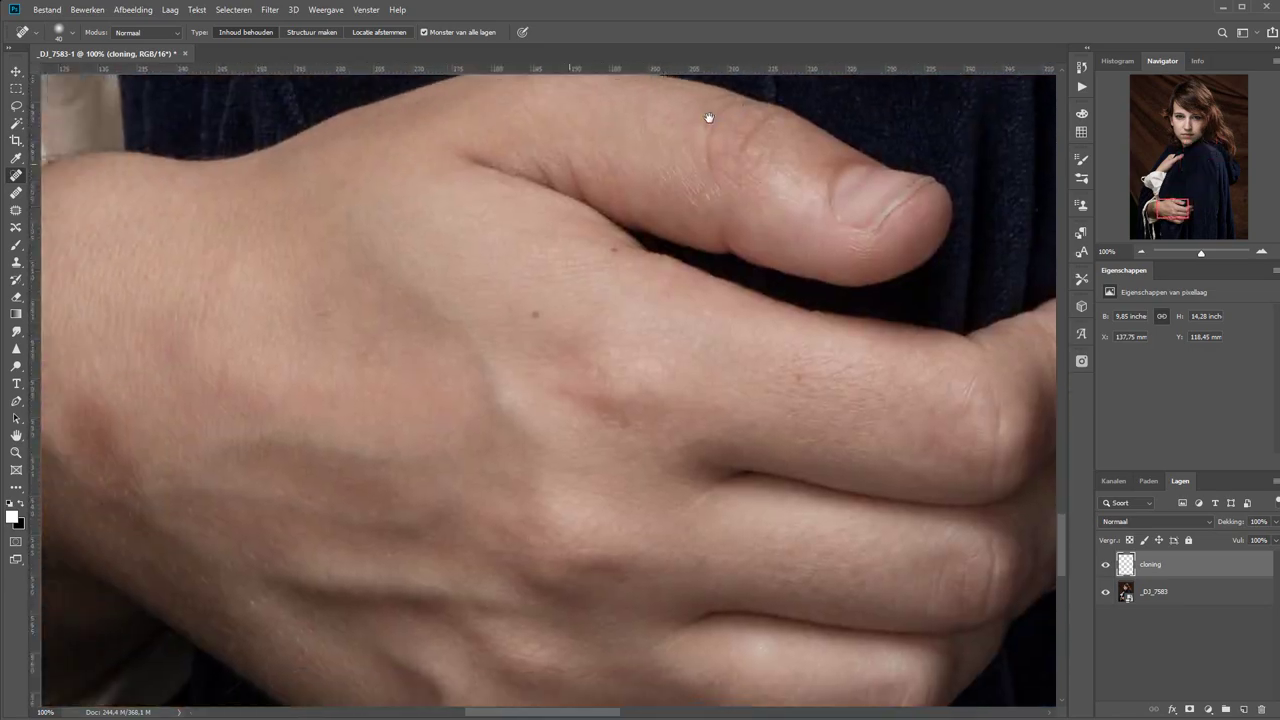
scroll(391, 189, "down", 3)
scroll(791, 220, "right", 4)
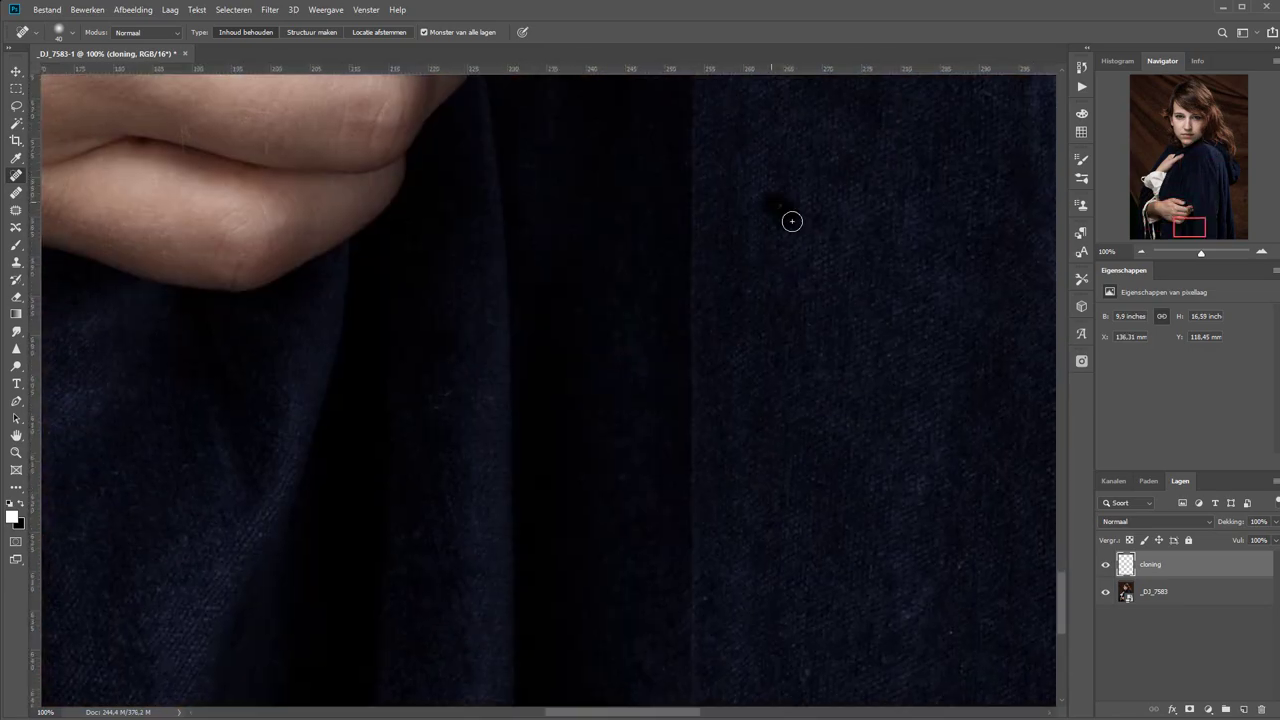
scroll(917, 483, "down", 3)
scroll(593, 296, "up", 3)
scroll(593, 296, "up", 3)
scroll(491, 557, "down", 3)
scroll(877, 626, "right", 8)
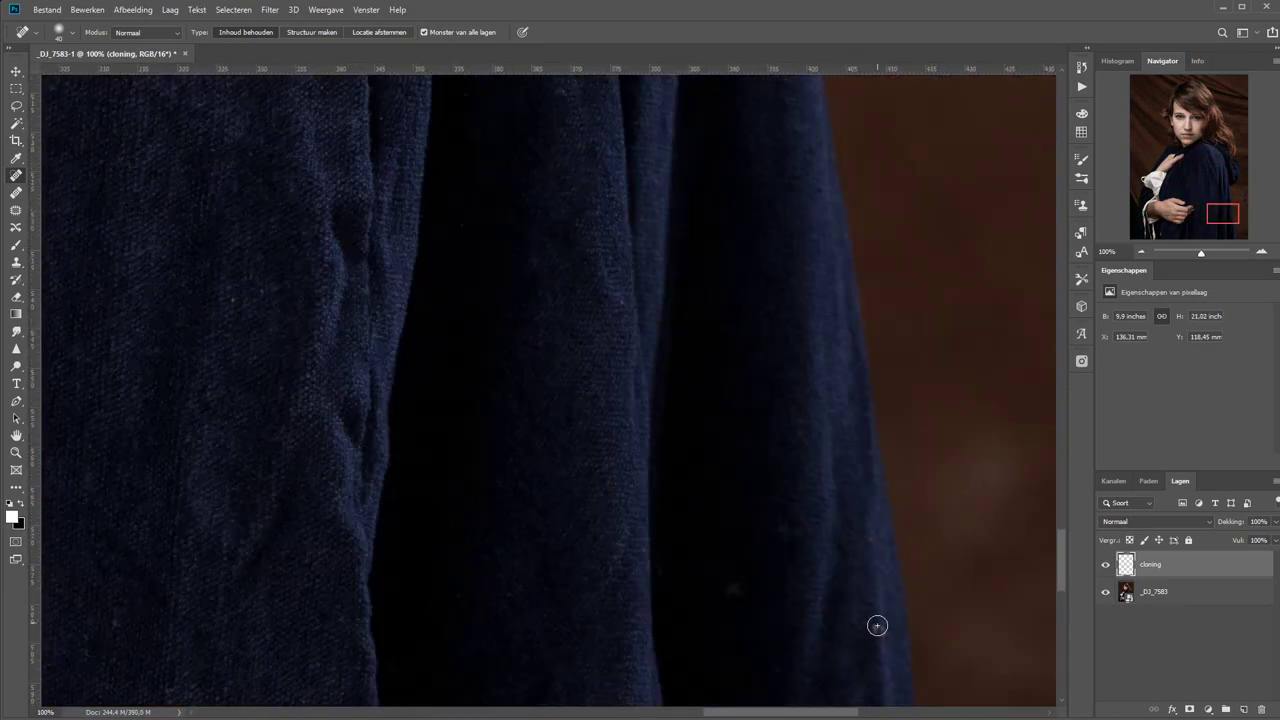
scroll(228, 303, "down", 3)
scroll(617, 409, "up", 3)
scroll(517, 369, "up", 3)
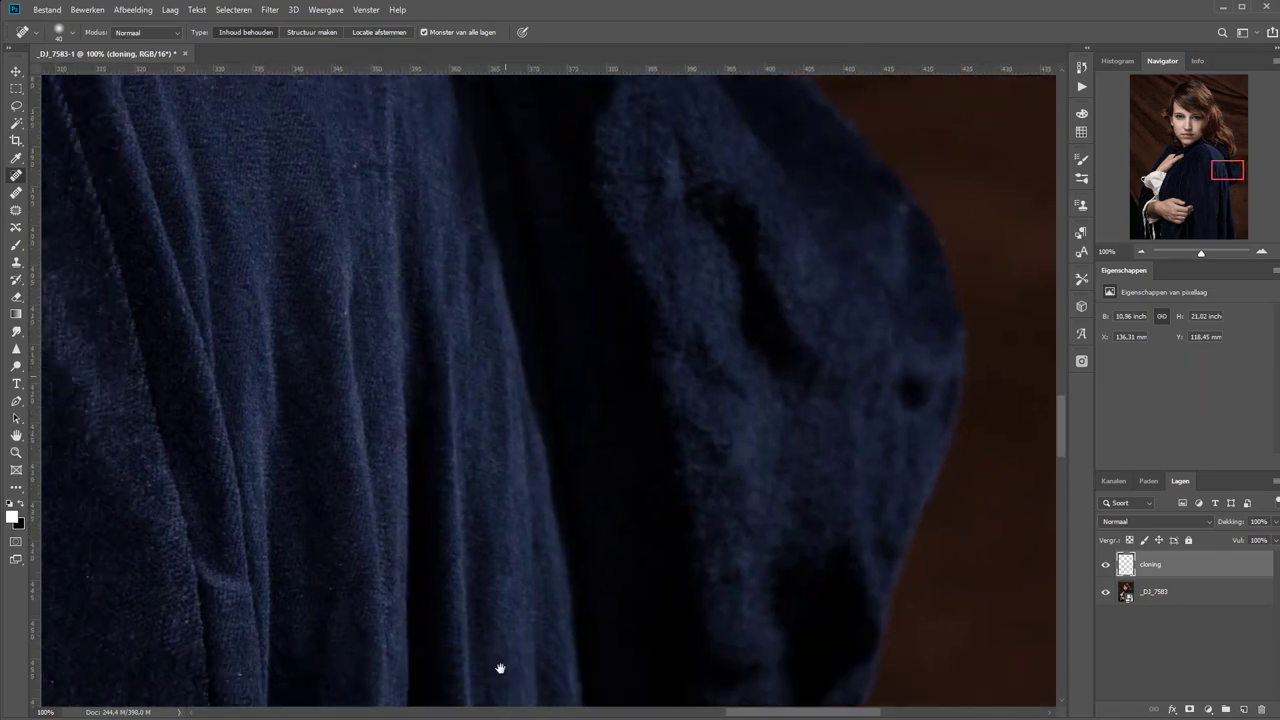
scroll(500, 666, "left", 8)
- Check the hair edge, fit the photo to the window and stamp all visible layers
left_click_drag(1146, 213, 1156, 140)
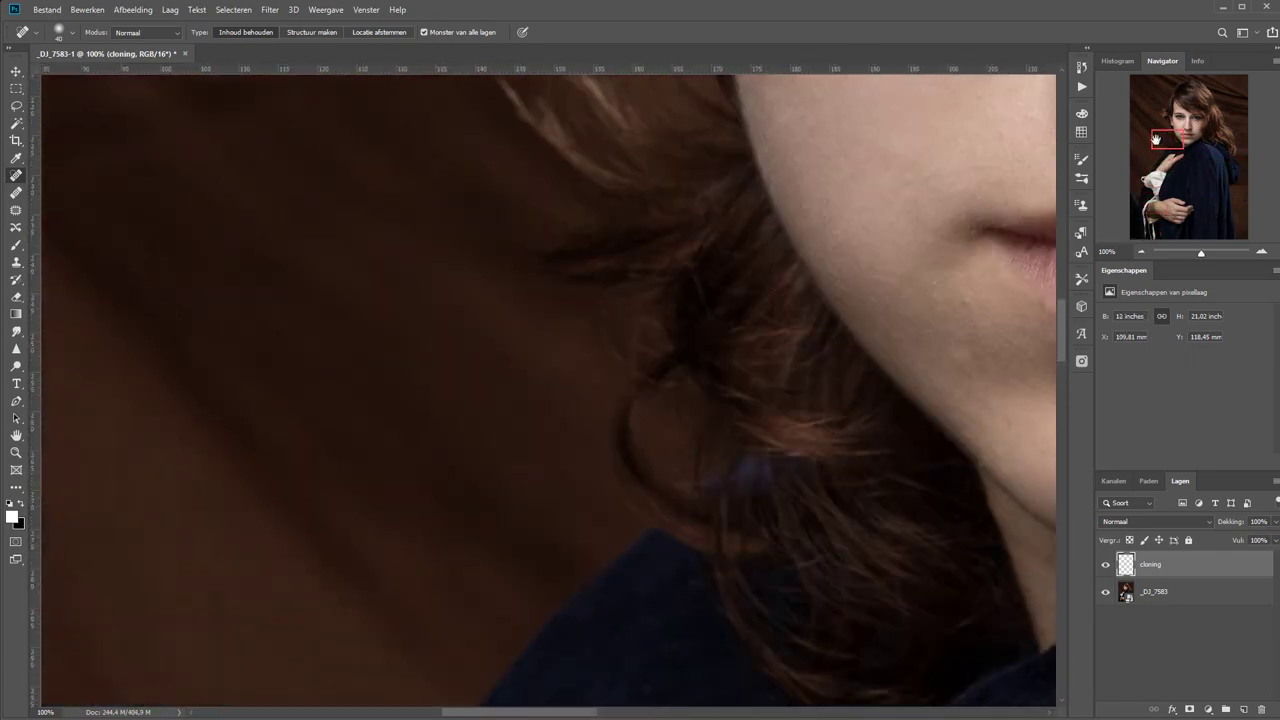
key("ctrl+0")
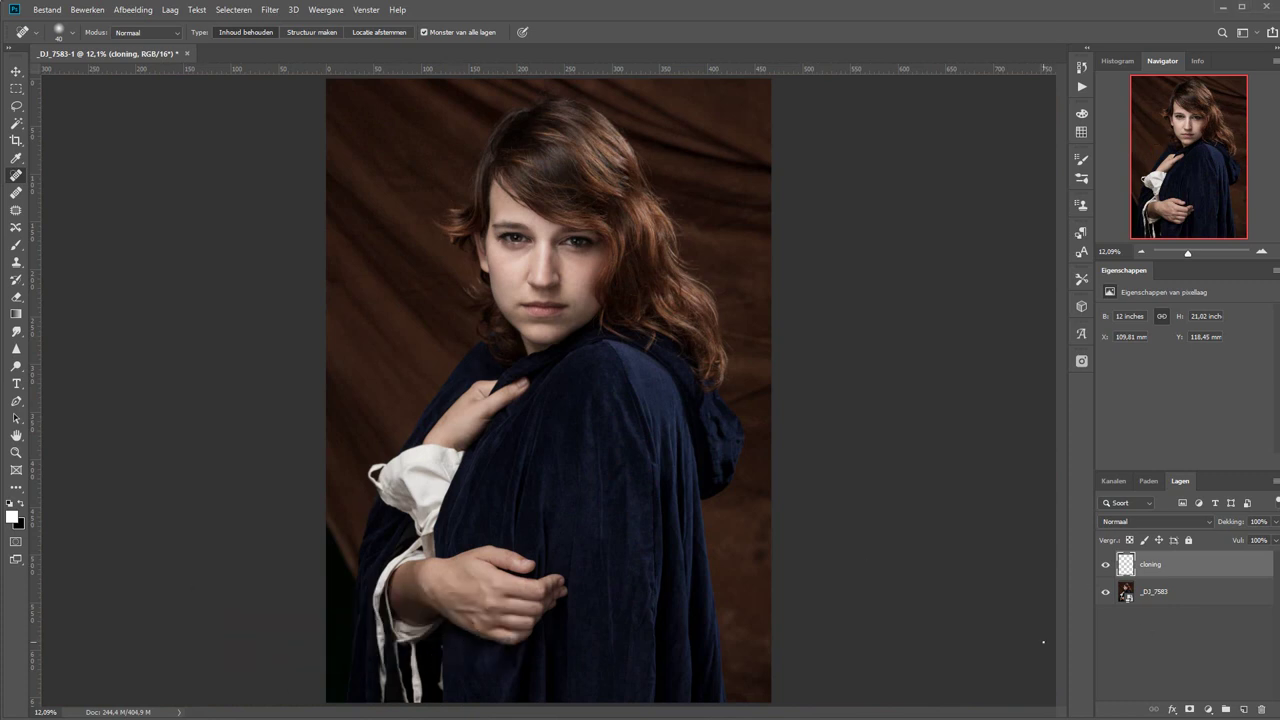
key("ctrl+alt+shift+e")
- Duplicate the merged layer and apply Surface Blur to it
key("ctrl+j")
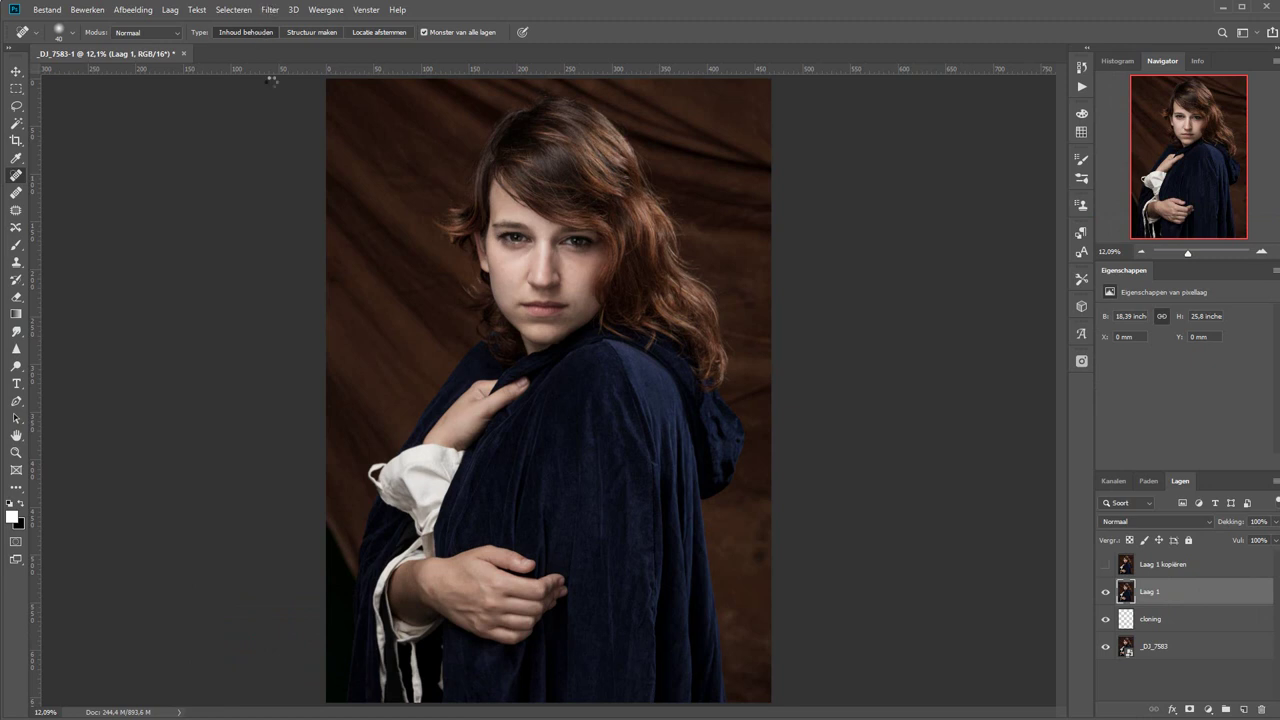
left_click(270, 9)
left_click(490, 283)
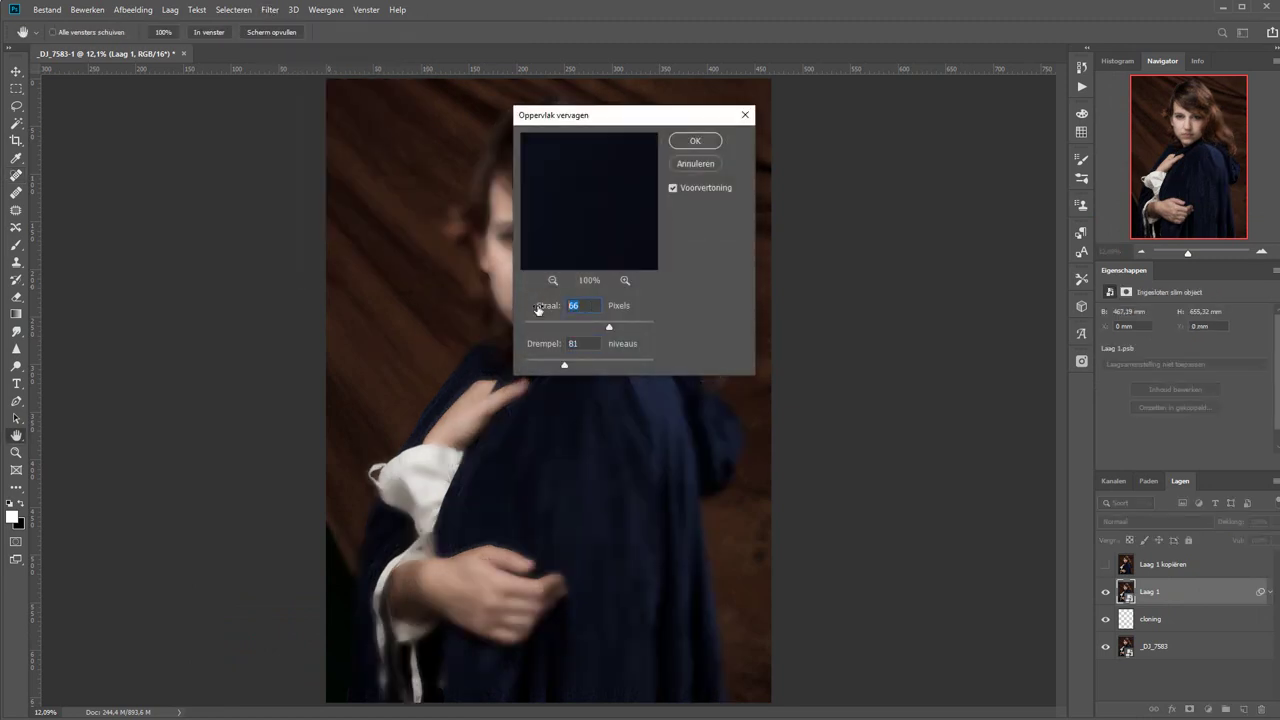
key("Return")
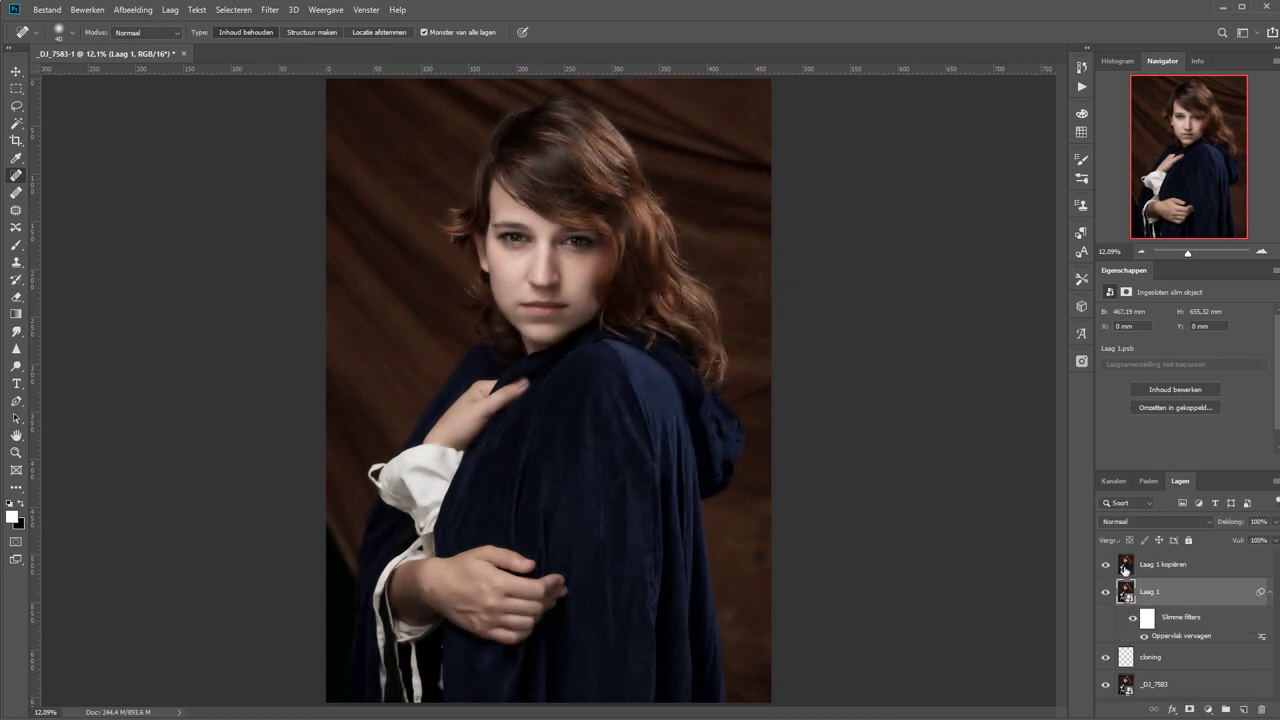
- Convert the top copy to a smart object and apply High Pass at radius about 1,1
left_click(1105, 564)
right_click(1160, 564)
left_click(1143, 177)
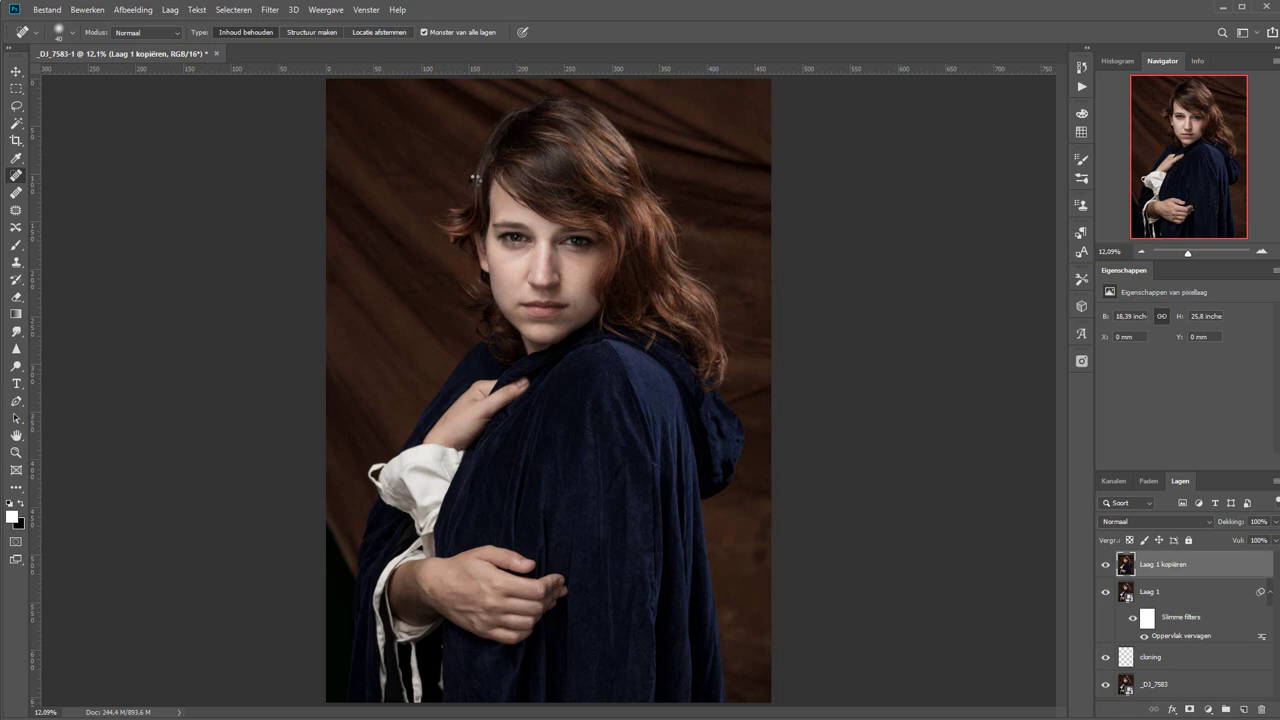
left_click(269, 9)
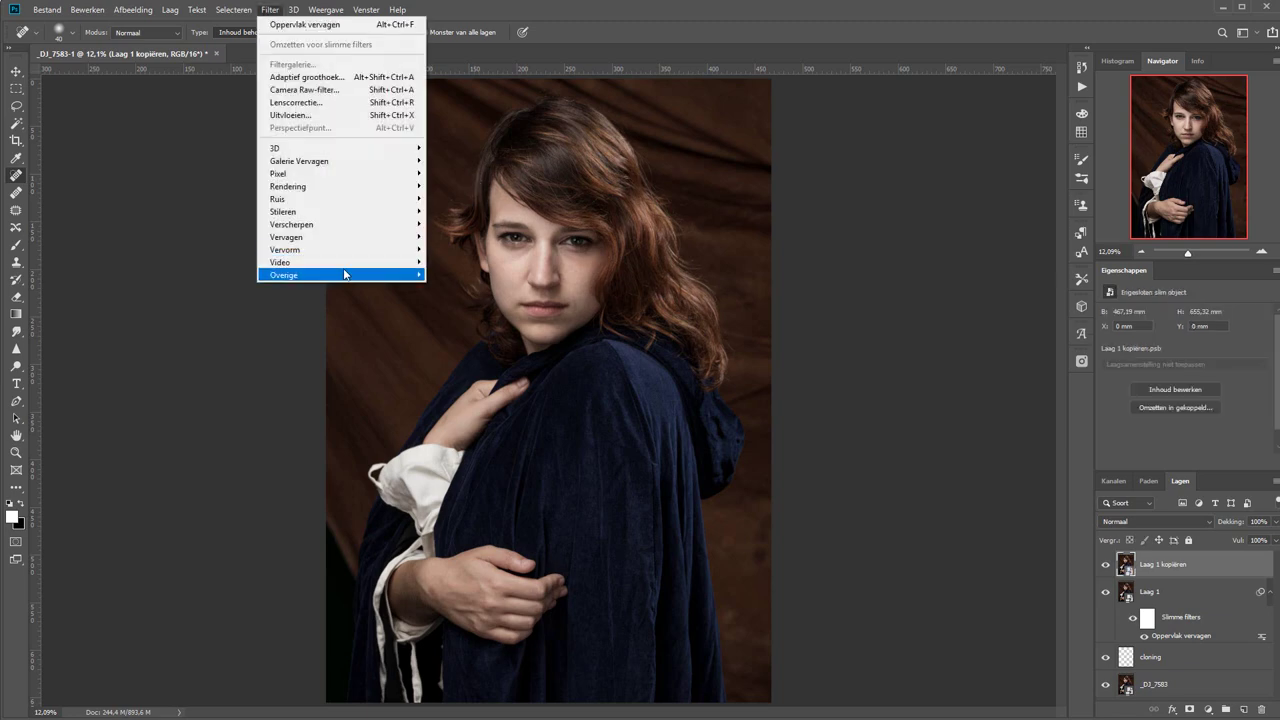
left_click(460, 310)
left_click(491, 243, "ctrl")
left_click(491, 243, "ctrl")
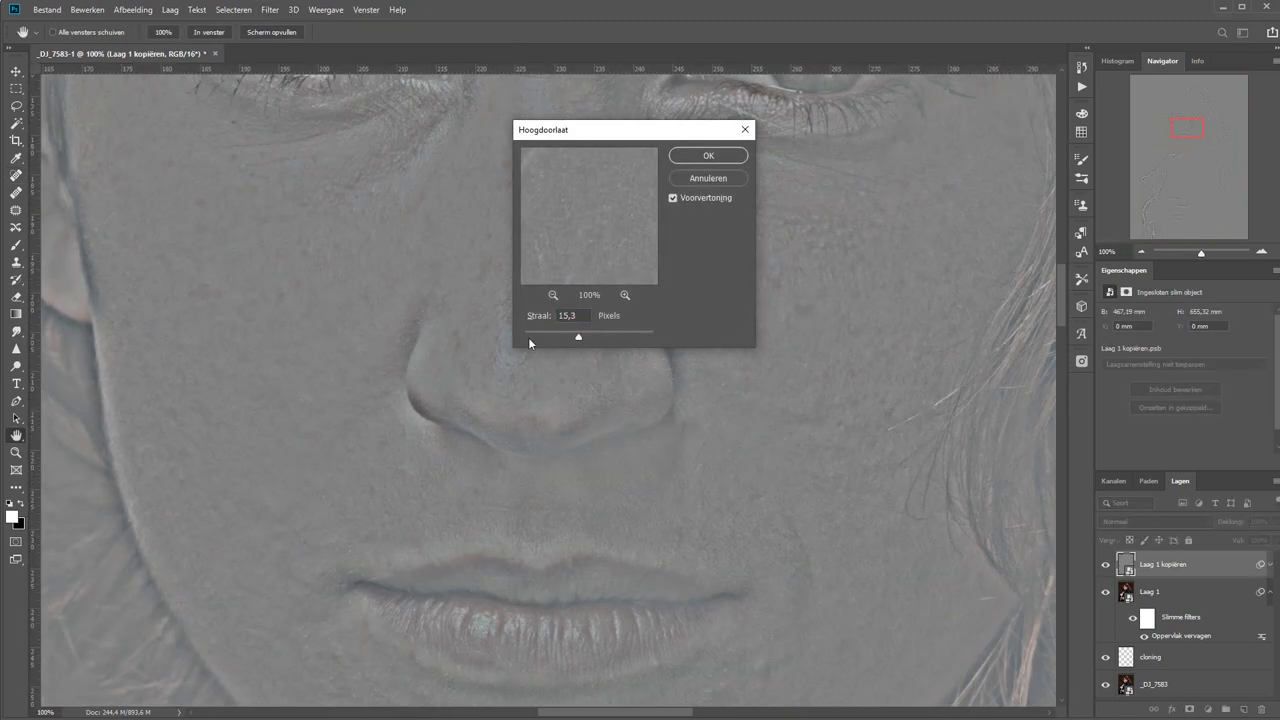
left_click(530, 337)
key("Return")
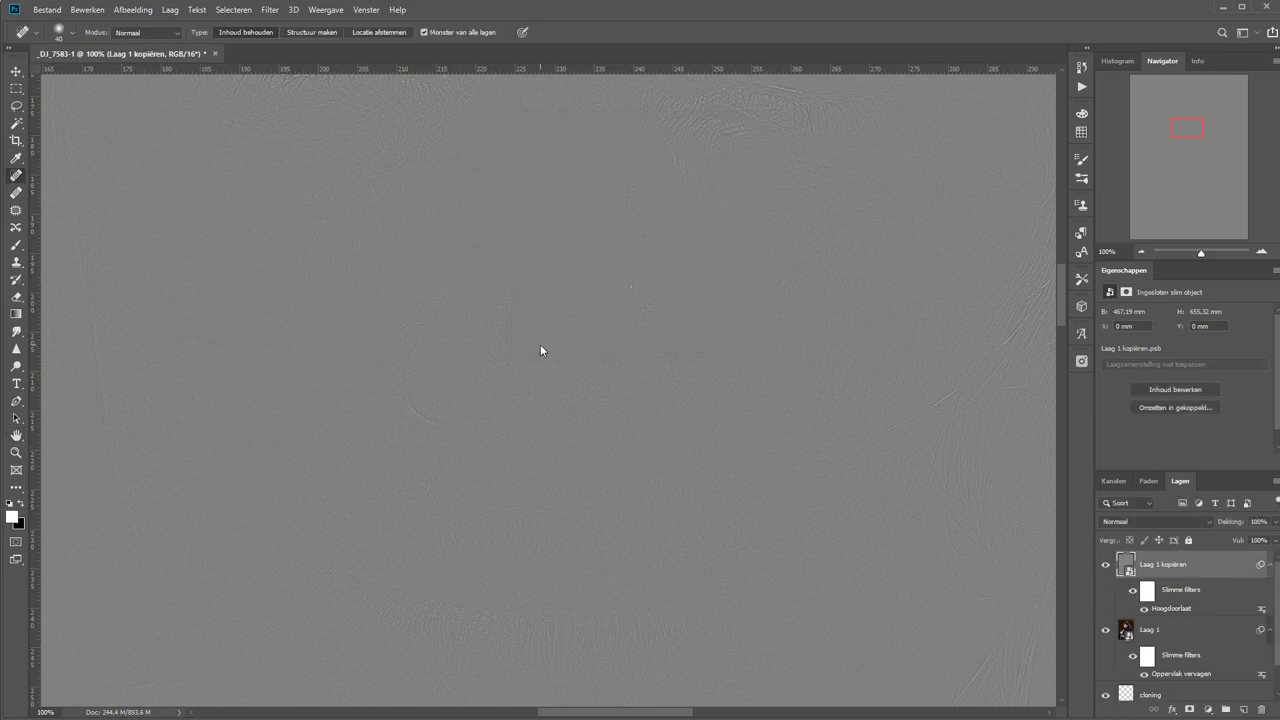
- Set the copy to Lineair licht, group the sharpening layers and add a black mask
left_click(1155, 521)
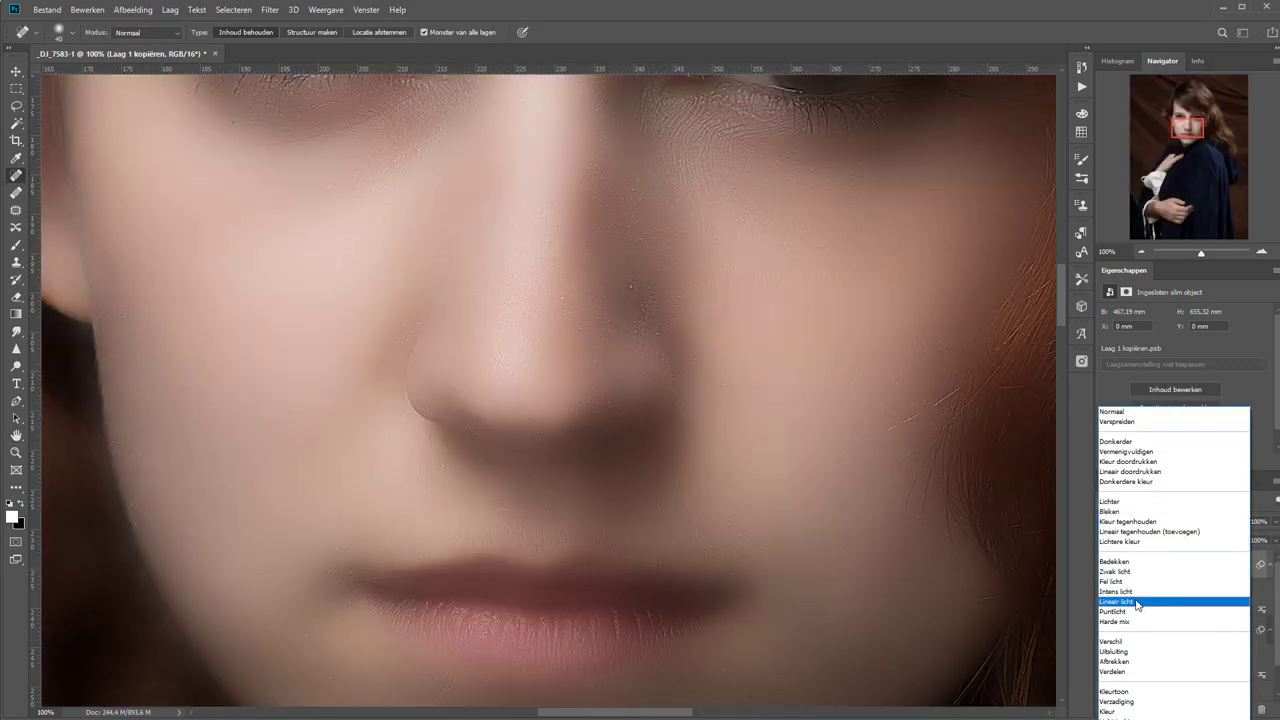
left_click(1135, 605)
key("ctrl+g")
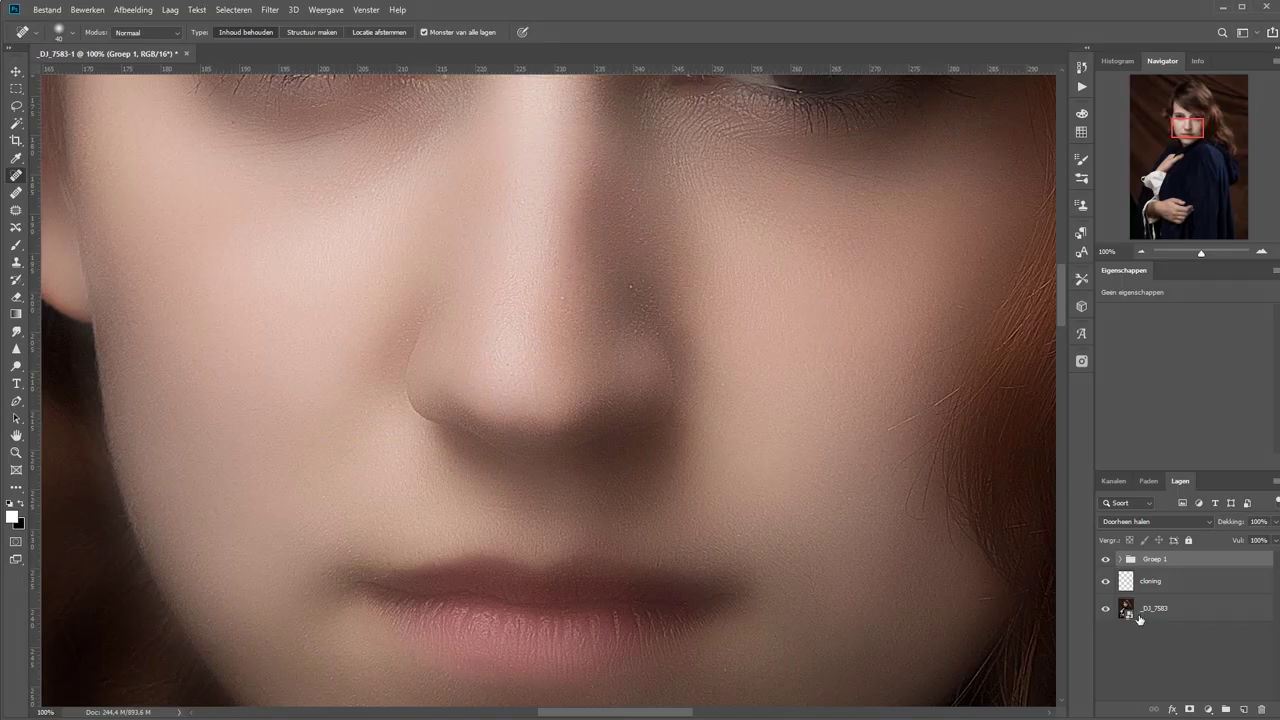
left_click(1190, 711, "alt")
- With a smaller brush, paint the left eye's upper lashes white on the mask
key("b")
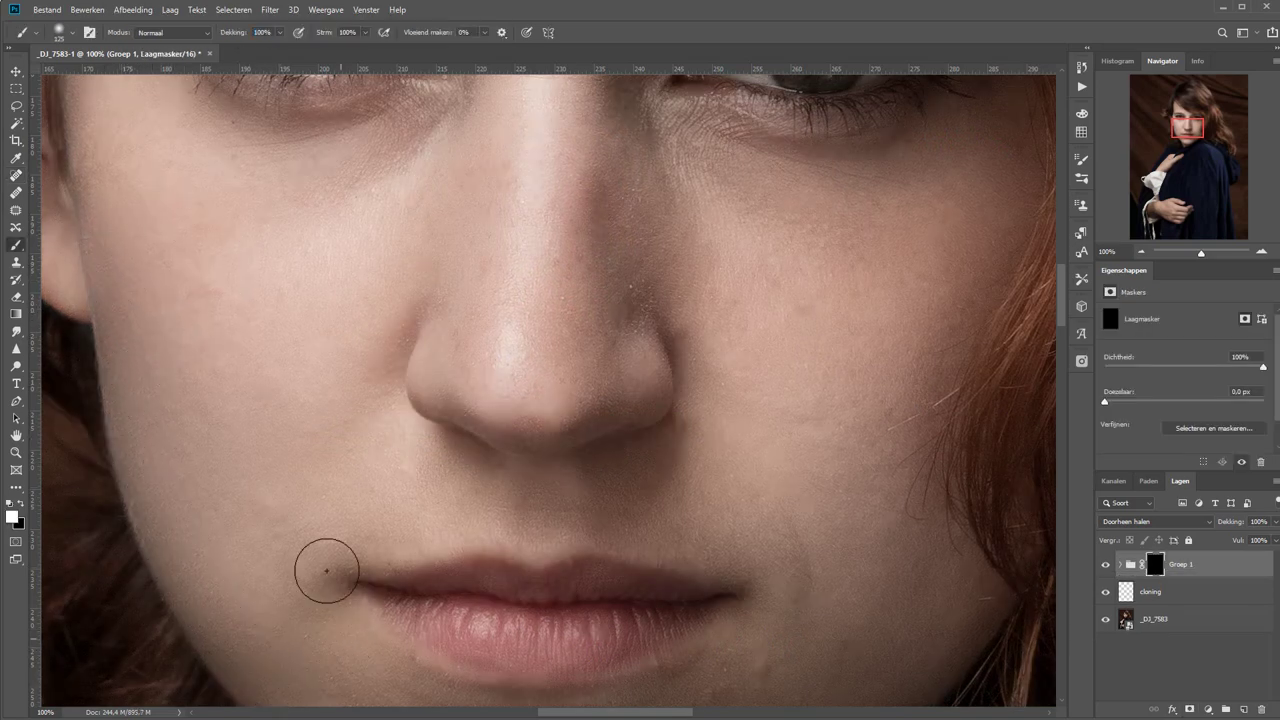
scroll(743, 657, "down", 3)
scroll(457, 657, "down", 3)
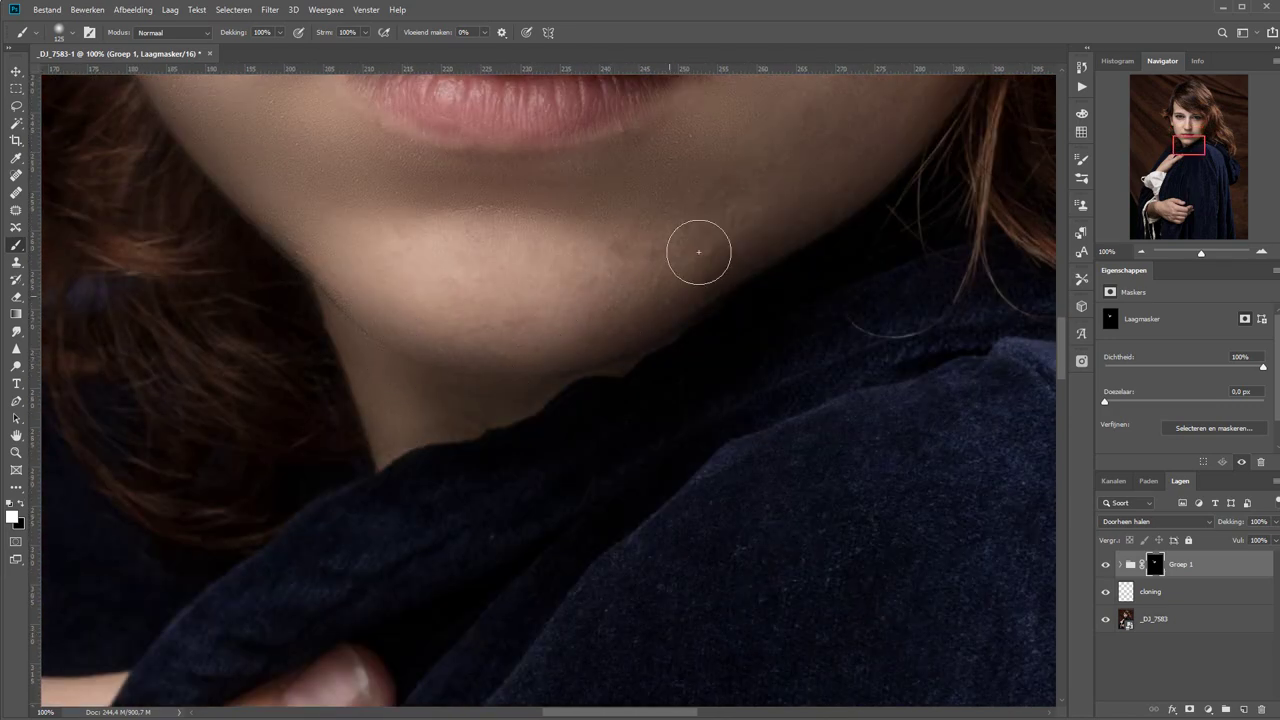
scroll(549, 329, "up", 3)
scroll(560, 423, "up", 3)
scroll(416, 377, "up", 3)
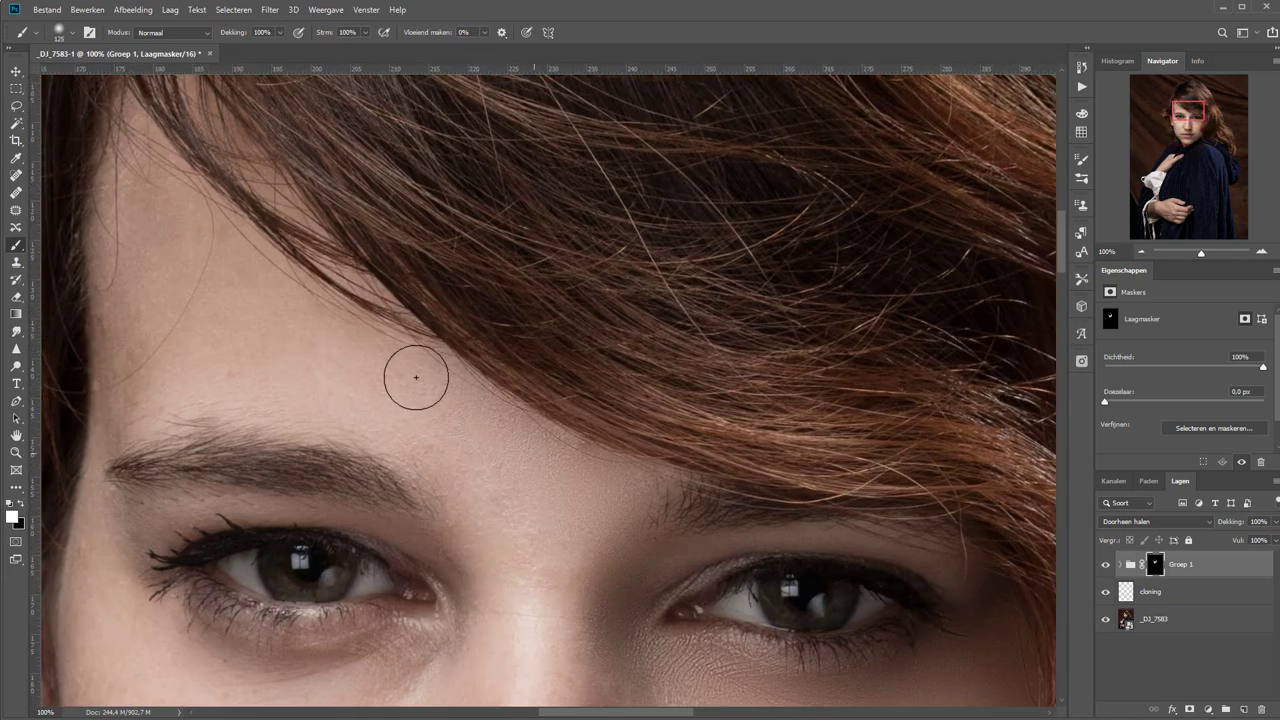
scroll(243, 500, "down", 3)
key("bracketleft")
key("bracketleft")
key("bracketleft")
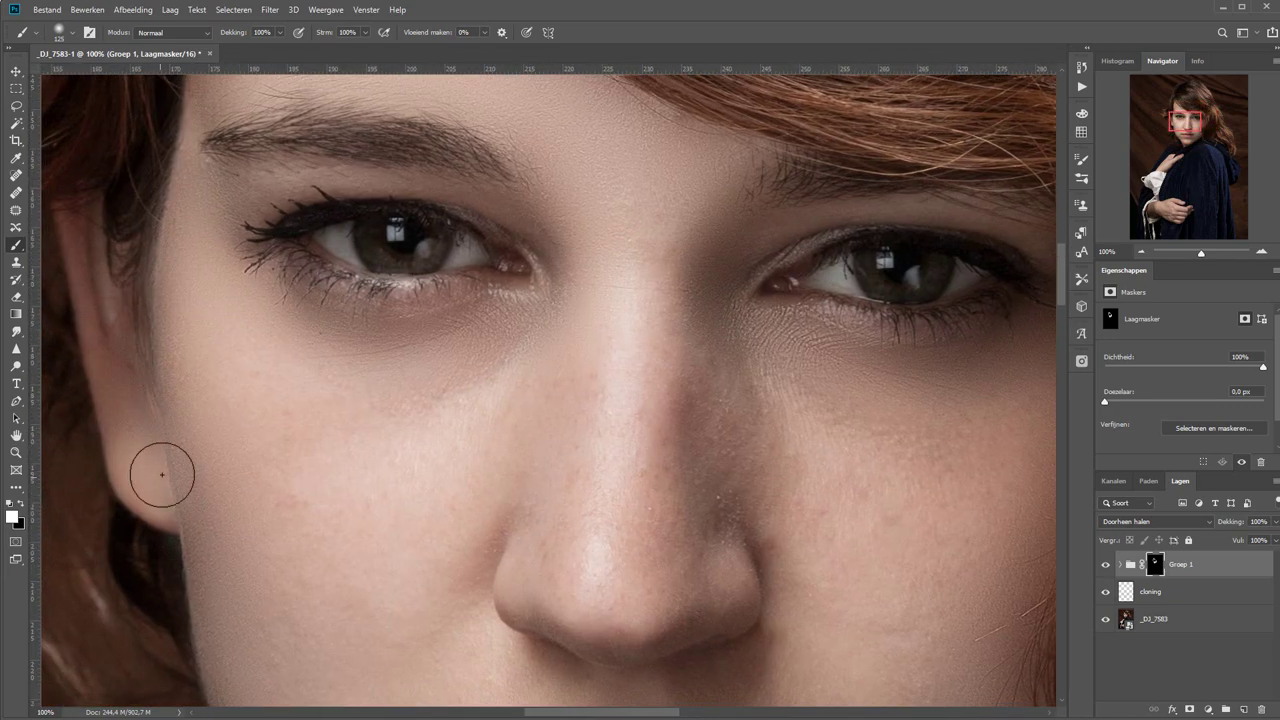
left_click_drag(292, 185, 533, 250)
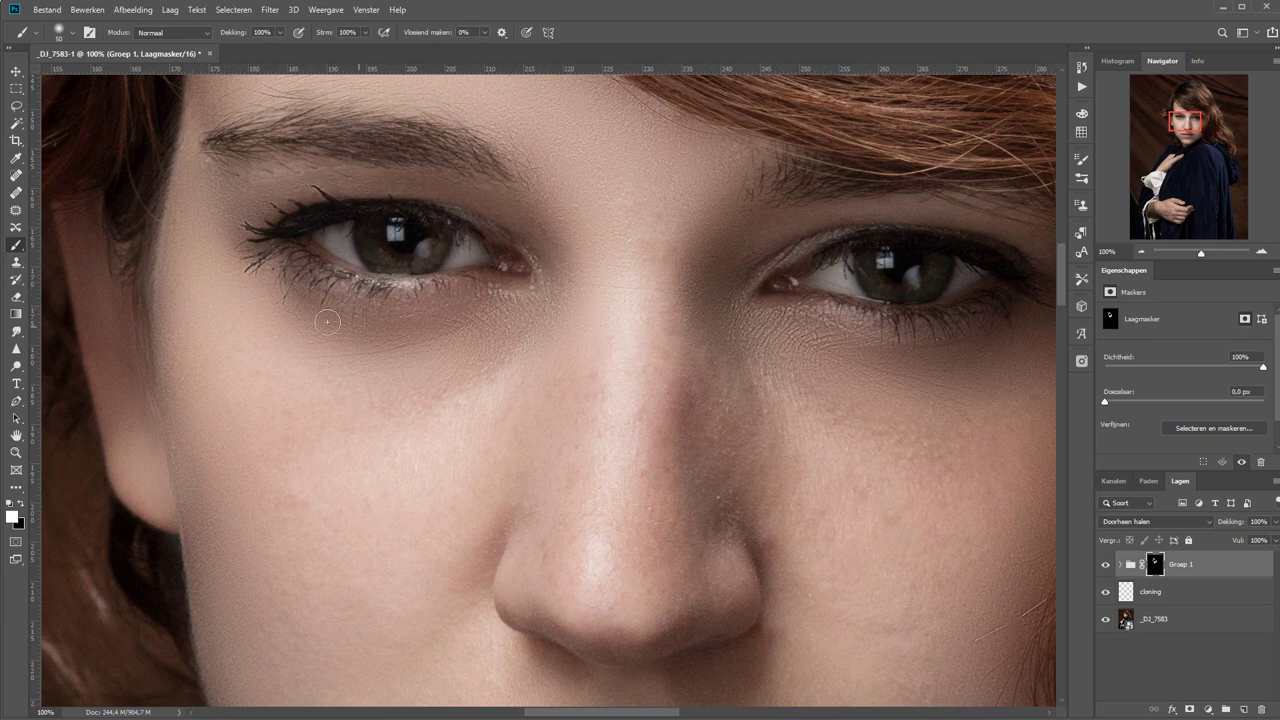
left_click_drag(923, 209, 626, 371)
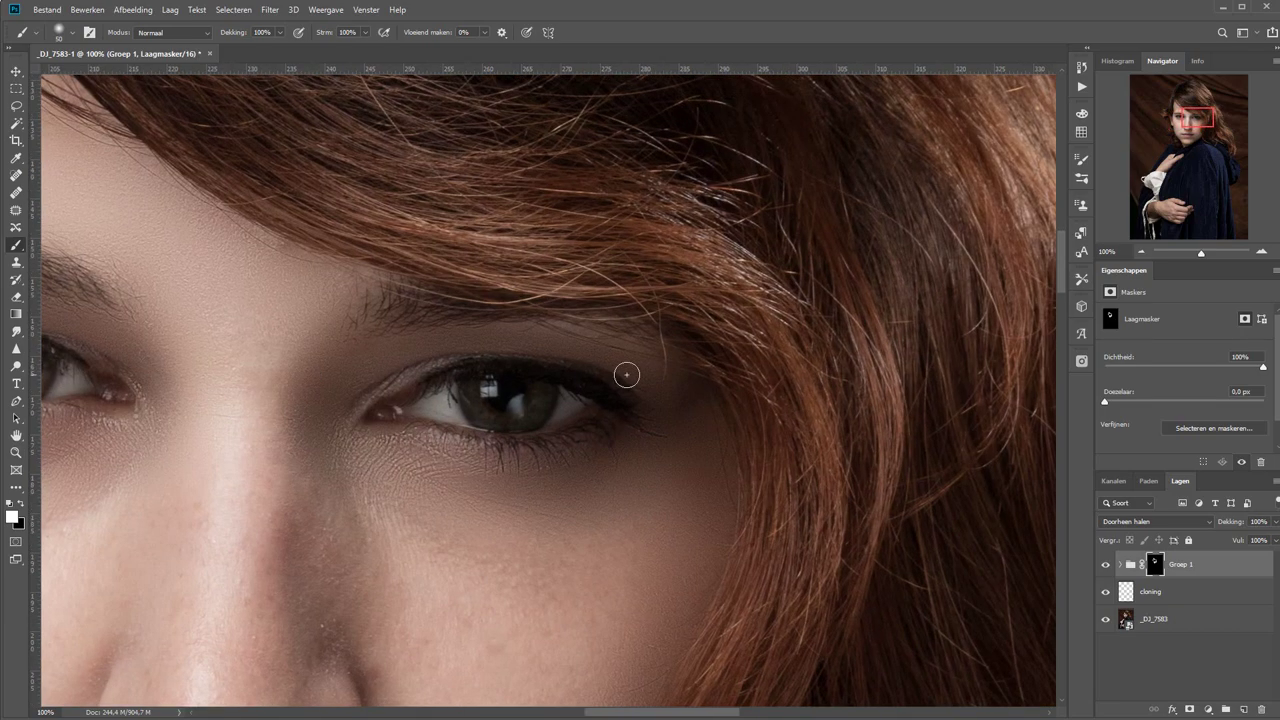
key("alt+backslash")
- Paint white around the eyes, across the face and beside the lips in mask view
scroll(770, 527, "left", 5)
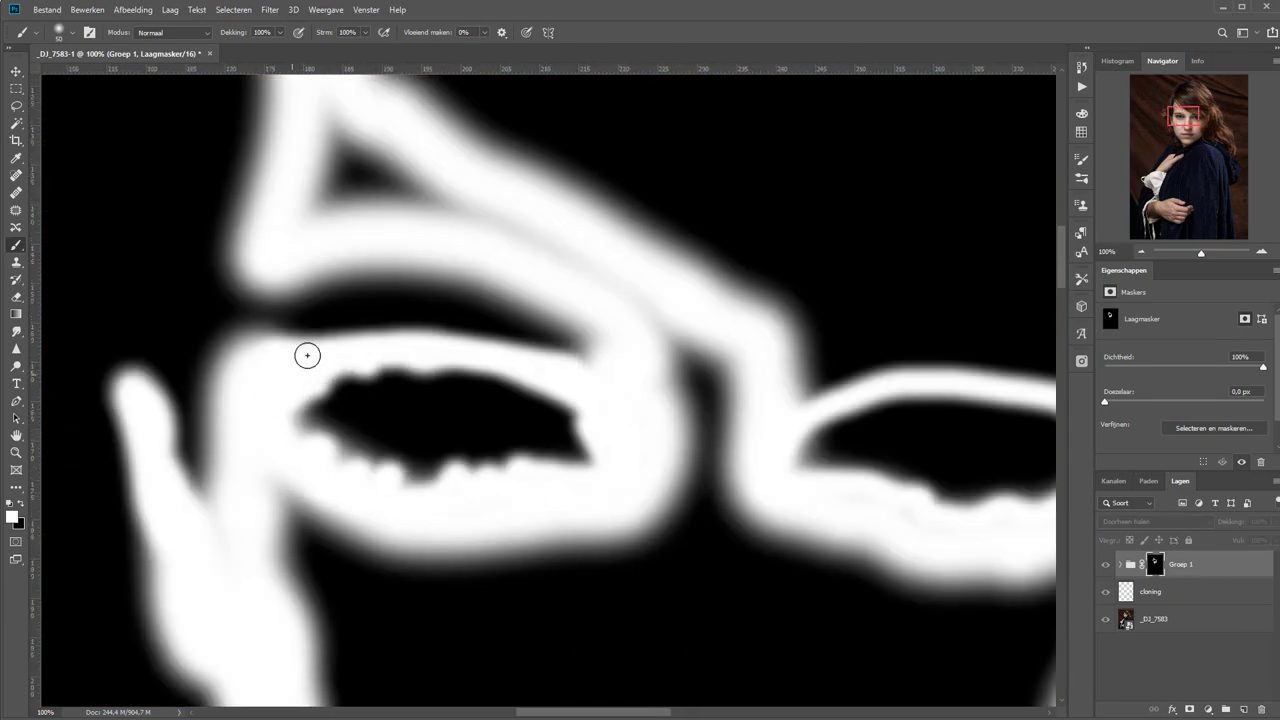
key("bracketright")
key("bracketright")
key("bracketright")
mouse_move(470, 230)
left_mouse_down()
mouse_move(342, 575)
mouse_move(760, 623)
left_mouse_up()
scroll(423, 457, "down", 3)
left_click_drag(423, 457, 437, 534)
scroll(437, 534, "down", 3)
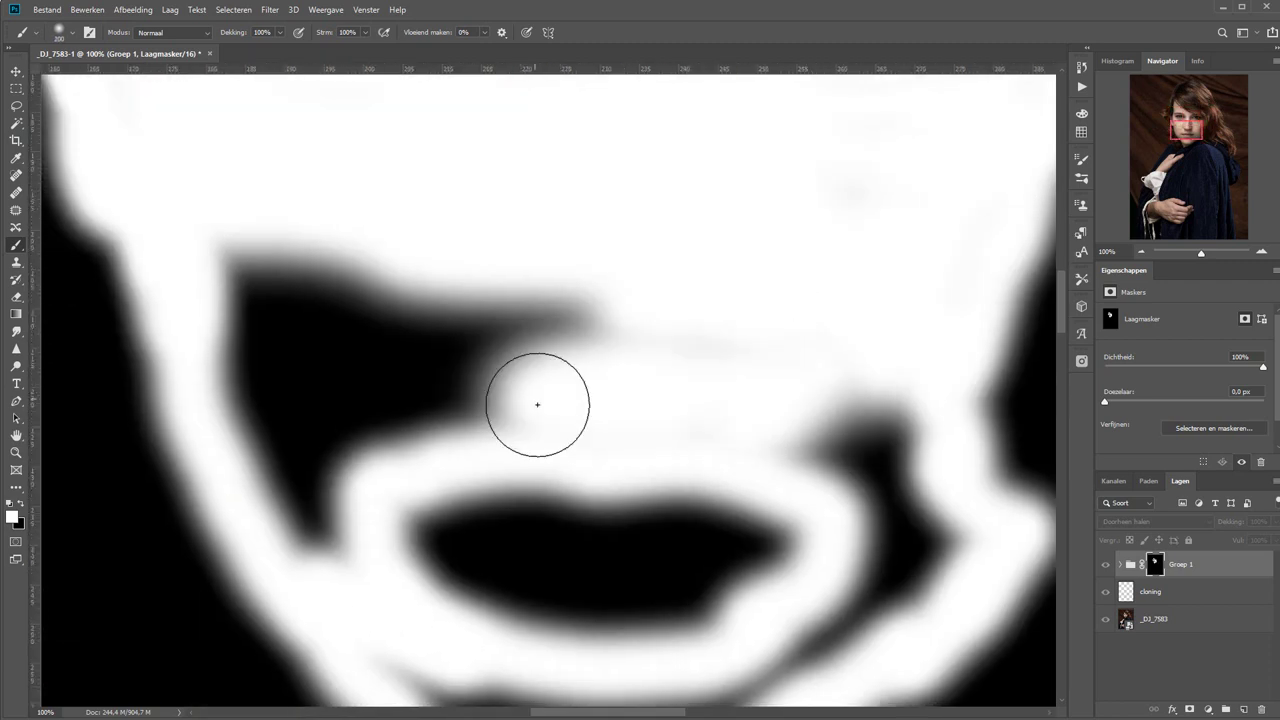
mouse_move(537, 404)
left_mouse_down()
mouse_move(286, 400)
mouse_move(846, 457)
mouse_move(826, 614)
left_mouse_up()
scroll(826, 614, "down", 3)
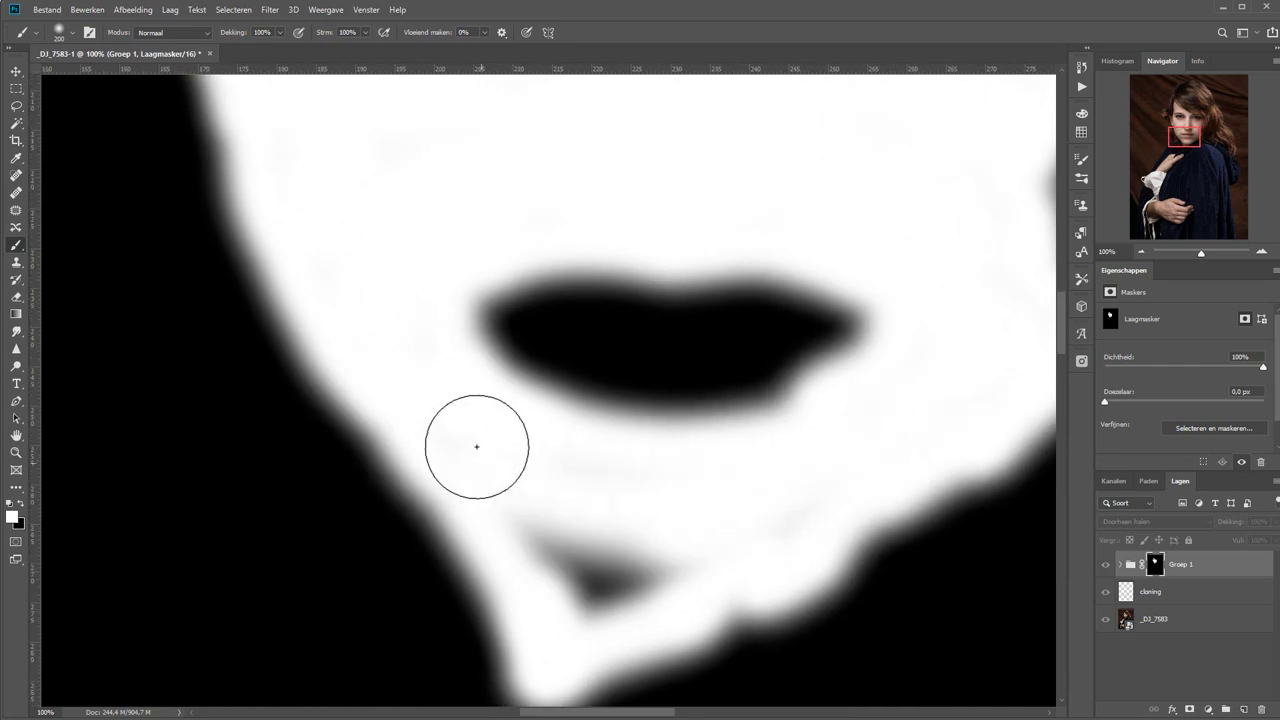
key("backslash")
- With a smaller brush, paint the hand and the gaps between the fingers white
key("bracketleft")
key("bracketleft")
key("bracketleft")
scroll(406, 531, "down", 5)
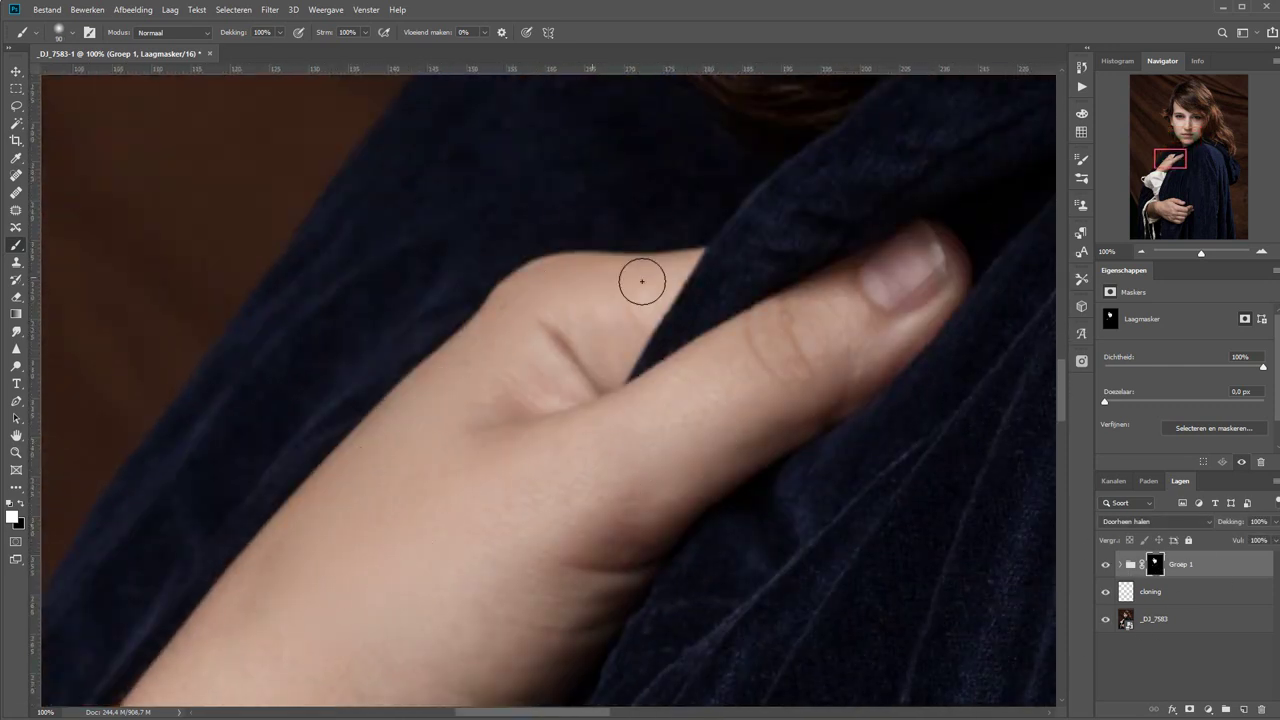
left_click_drag(586, 614, 762, 257)
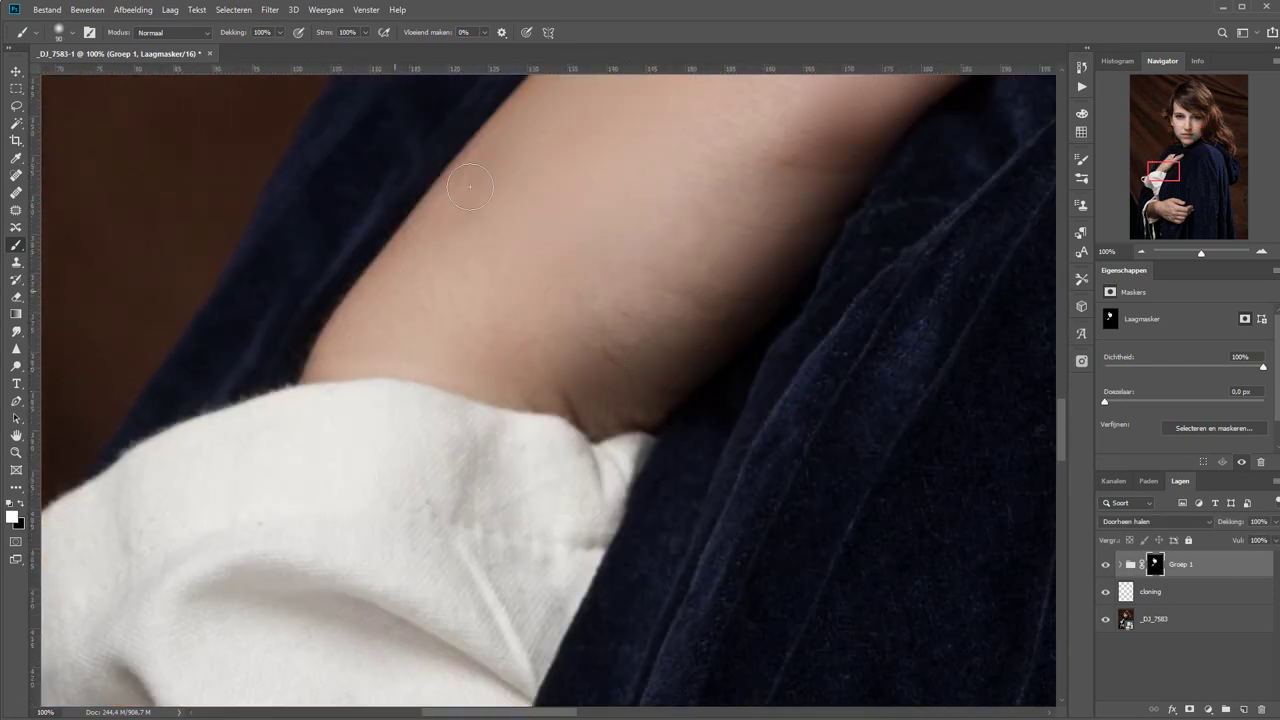
key("backslash")
mouse_move(571, 357)
left_mouse_down()
mouse_move(474, 260)
mouse_move(691, 214)
left_mouse_up()
mouse_move(500, 360)
left_mouse_down()
mouse_move(505, 576)
mouse_move(457, 534)
mouse_move(437, 486)
mouse_move(550, 420)
left_mouse_up()
scroll(550, 420, "down", 5)
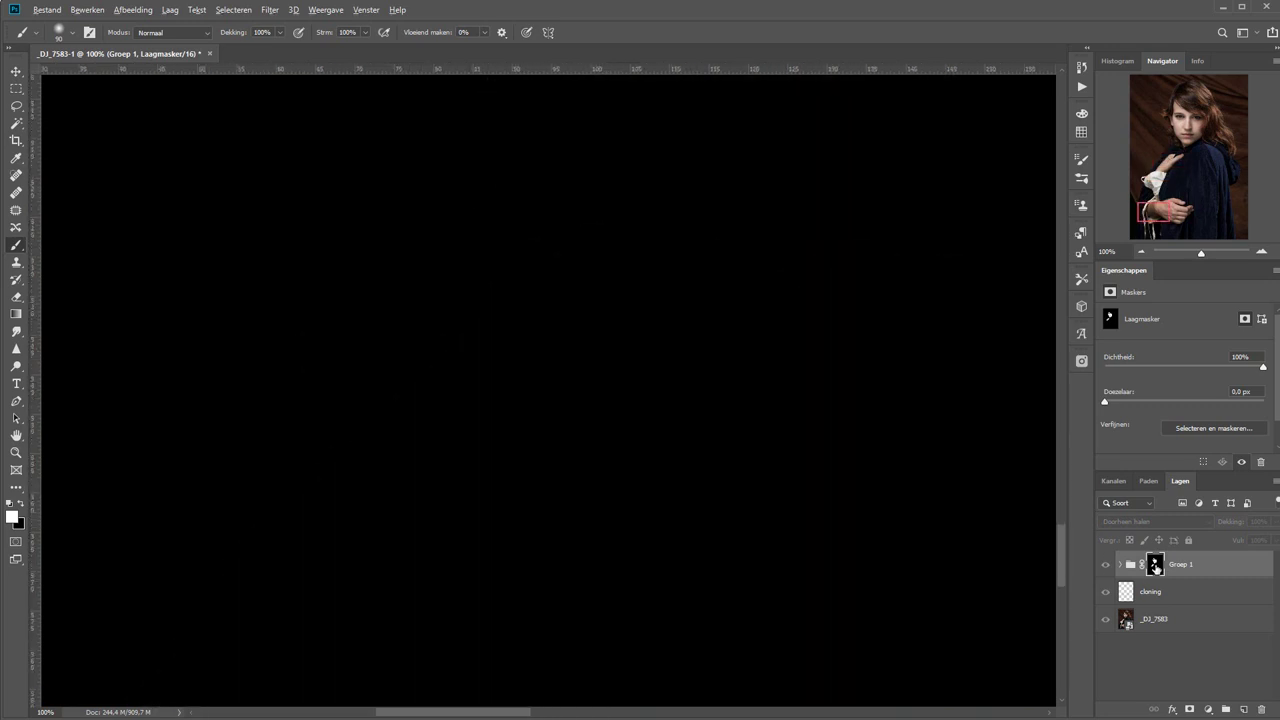
left_click(1155, 567, "alt")
- Paint the forearm and cuff white on the group's mask
left_click_drag(448, 114, 374, 366)
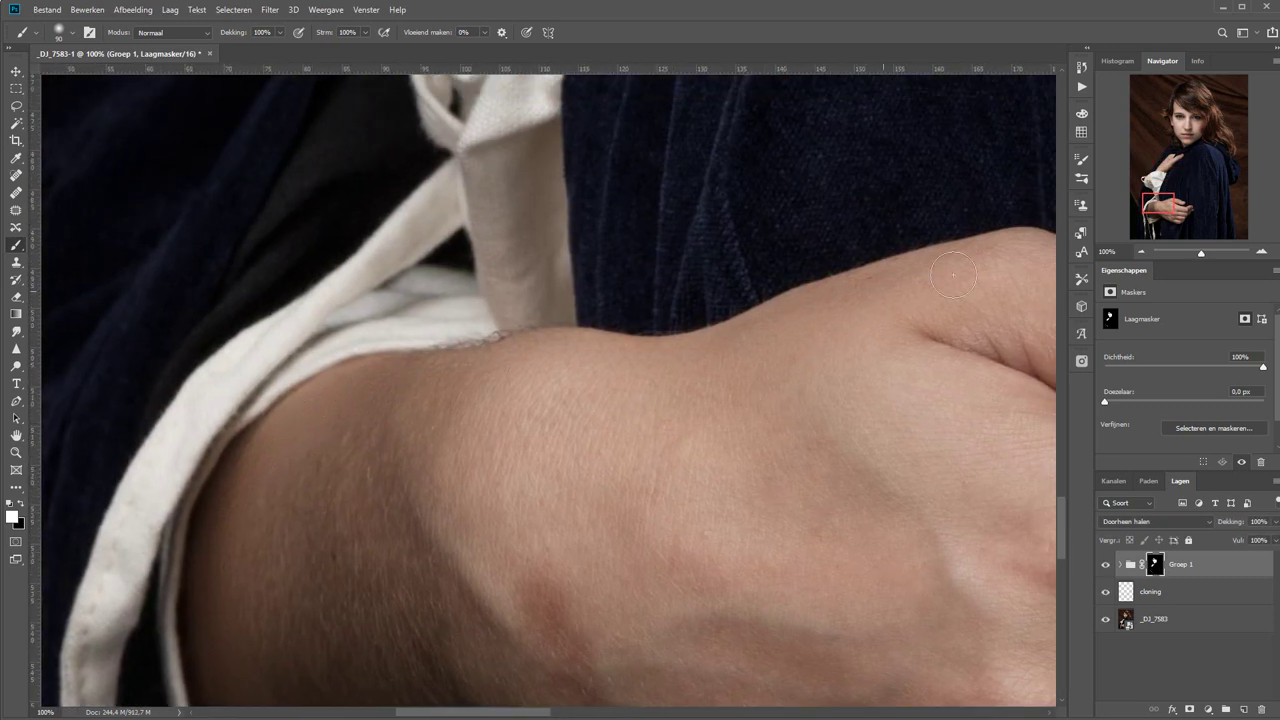
scroll(800, 380, "right", 5)
scroll(557, 437, "right", 5)
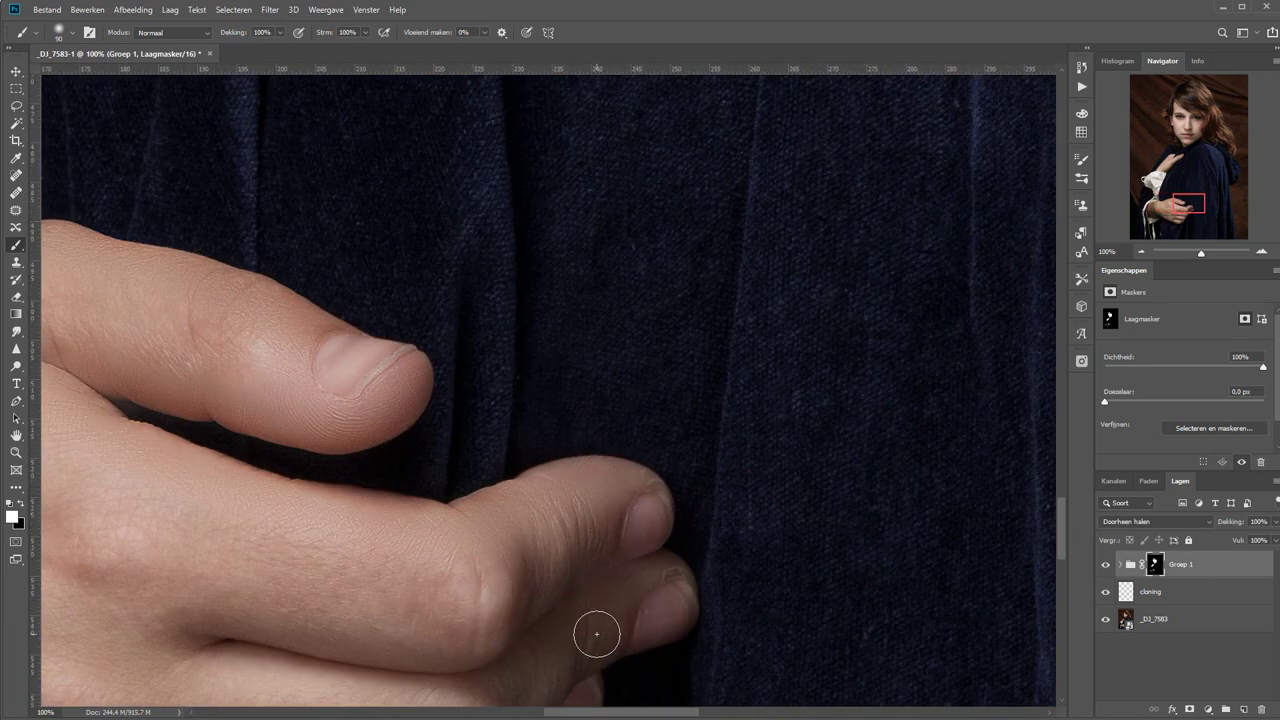
scroll(500, 506, "down", 5)
scroll(574, 389, "down", 5)
scroll(94, 343, "left", 5)
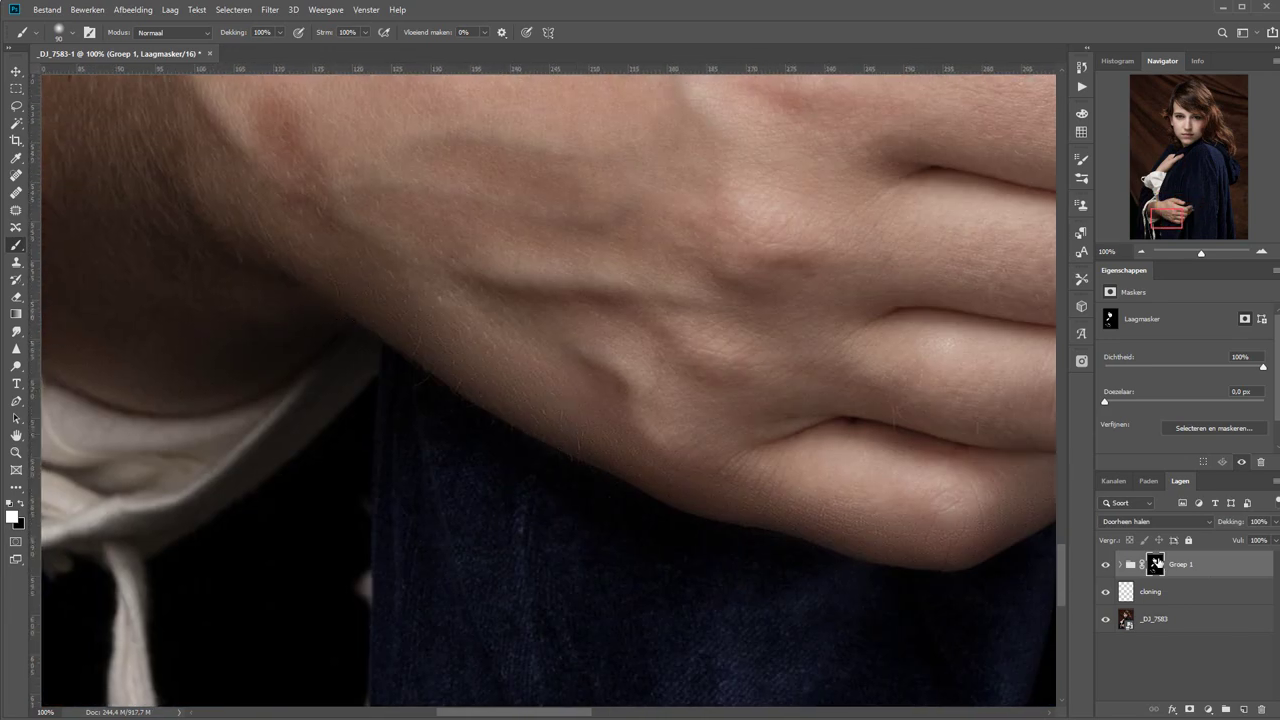
left_click(1155, 564, "alt")
left_click_drag(443, 271, 943, 457)
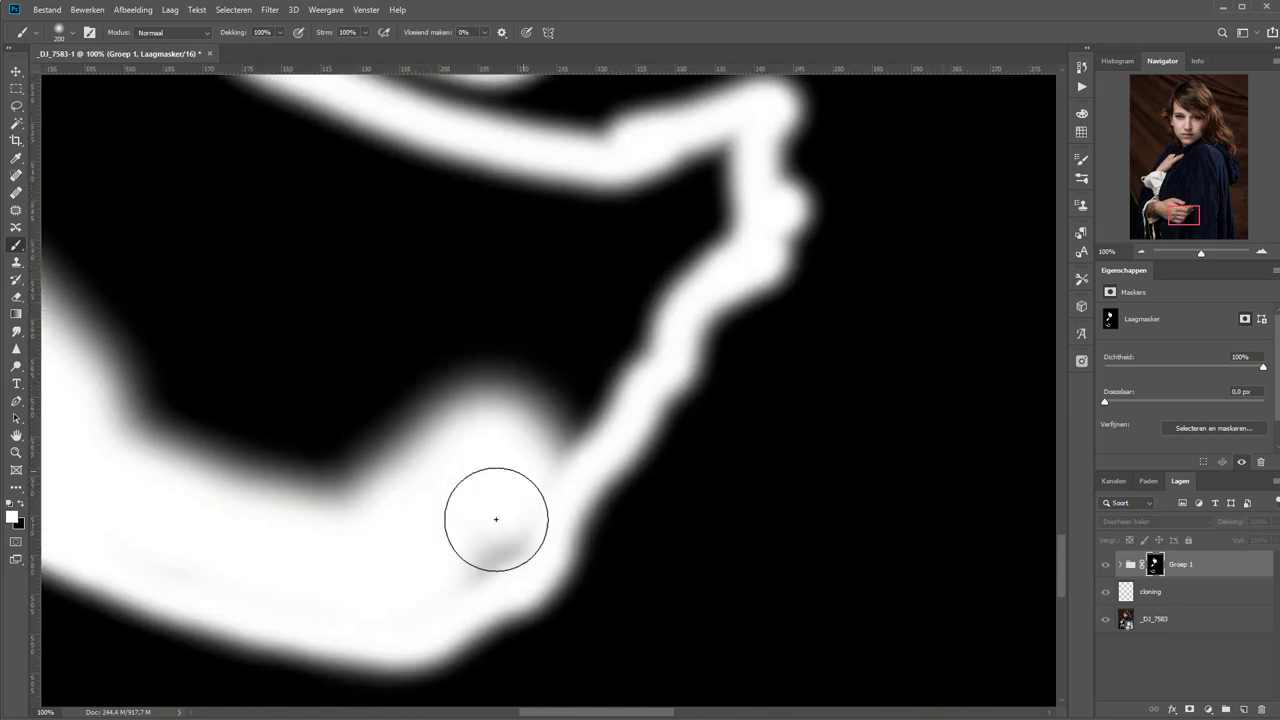
- Extend the white over the hand and arm, then check the mask's coverage
left_click_drag(496, 519, 709, 171)
scroll(720, 466, "up", 5)
scroll(720, 466, "left", 5)
mouse_move(600, 420)
left_mouse_down()
mouse_move(560, 309)
mouse_move(822, 280)
mouse_move(789, 297)
mouse_move(923, 289)
left_mouse_up()
mouse_move(500, 240)
left_mouse_down()
mouse_move(440, 354)
mouse_move(220, 400)
left_mouse_up()
mouse_move(330, 360)
left_mouse_down()
mouse_move(447, 352)
mouse_move(360, 417)
mouse_move(809, 214)
mouse_move(384, 270)
mouse_move(857, 666)
mouse_move(563, 340)
left_mouse_up()
- Fit the photo in the window and reopen the High Pass filter settings to review them
key("ctrl+0")
key("z")
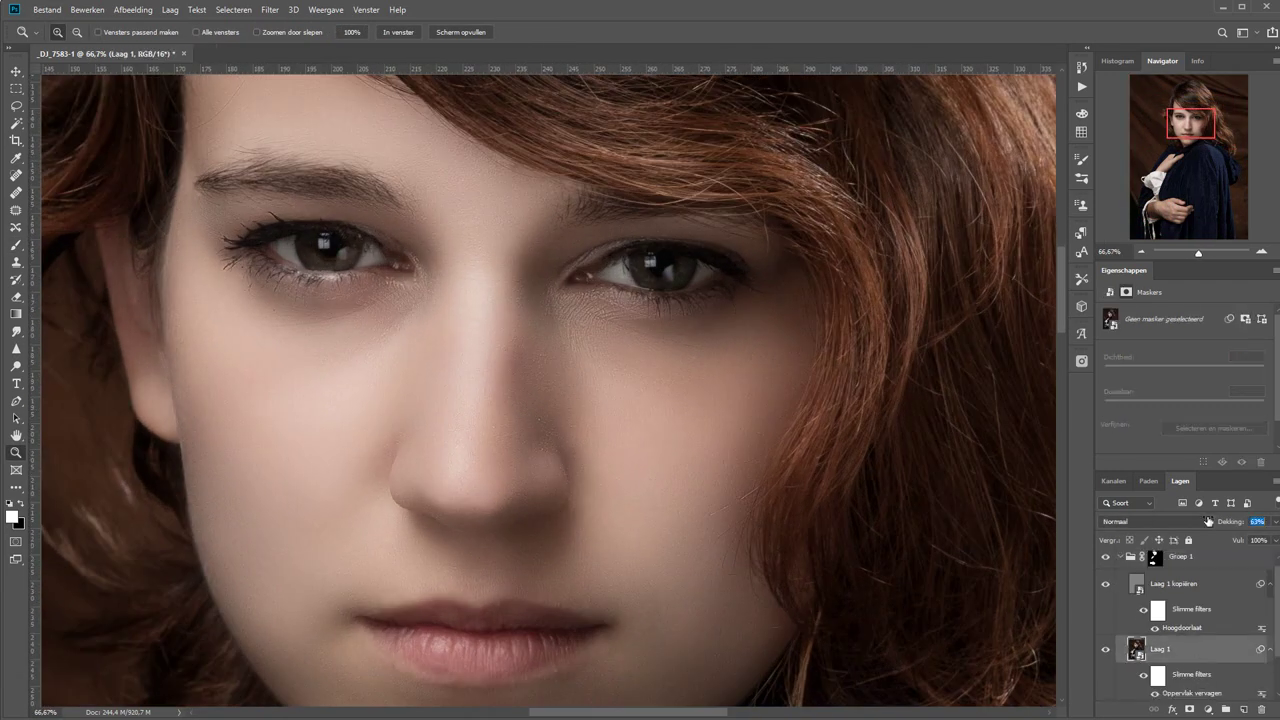
double_click(1182, 627)
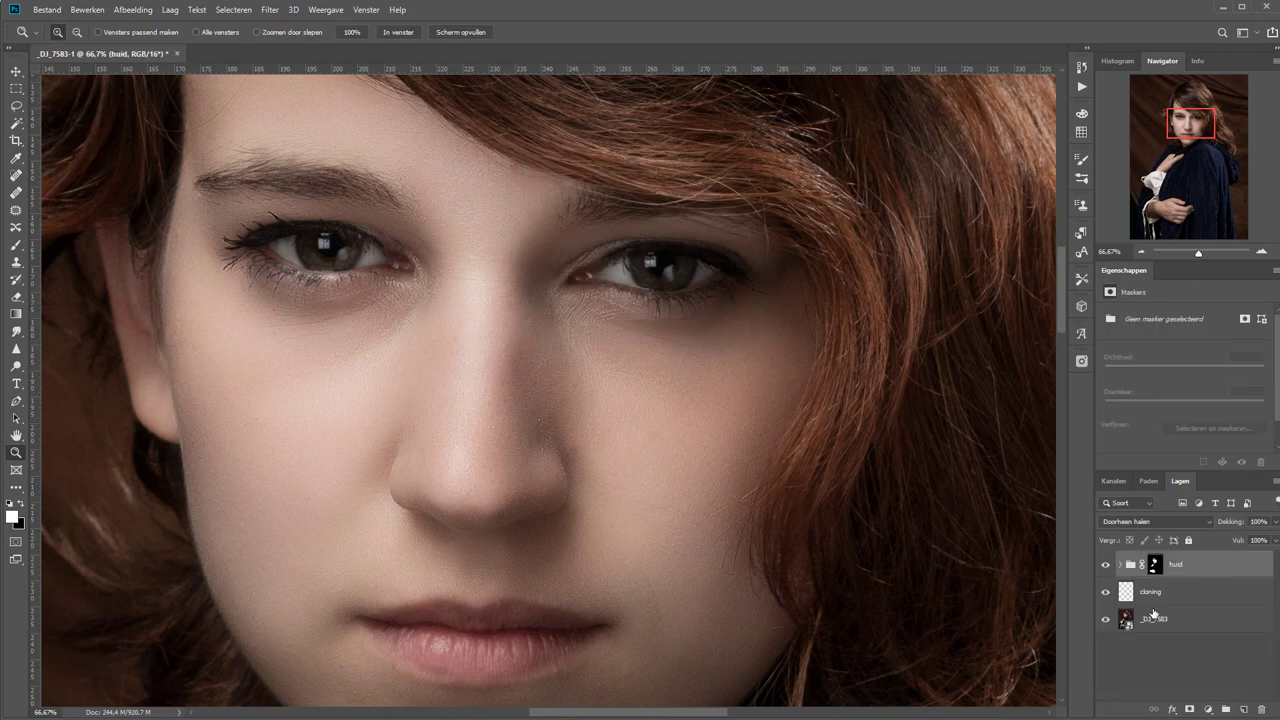
key("ctrl+0")
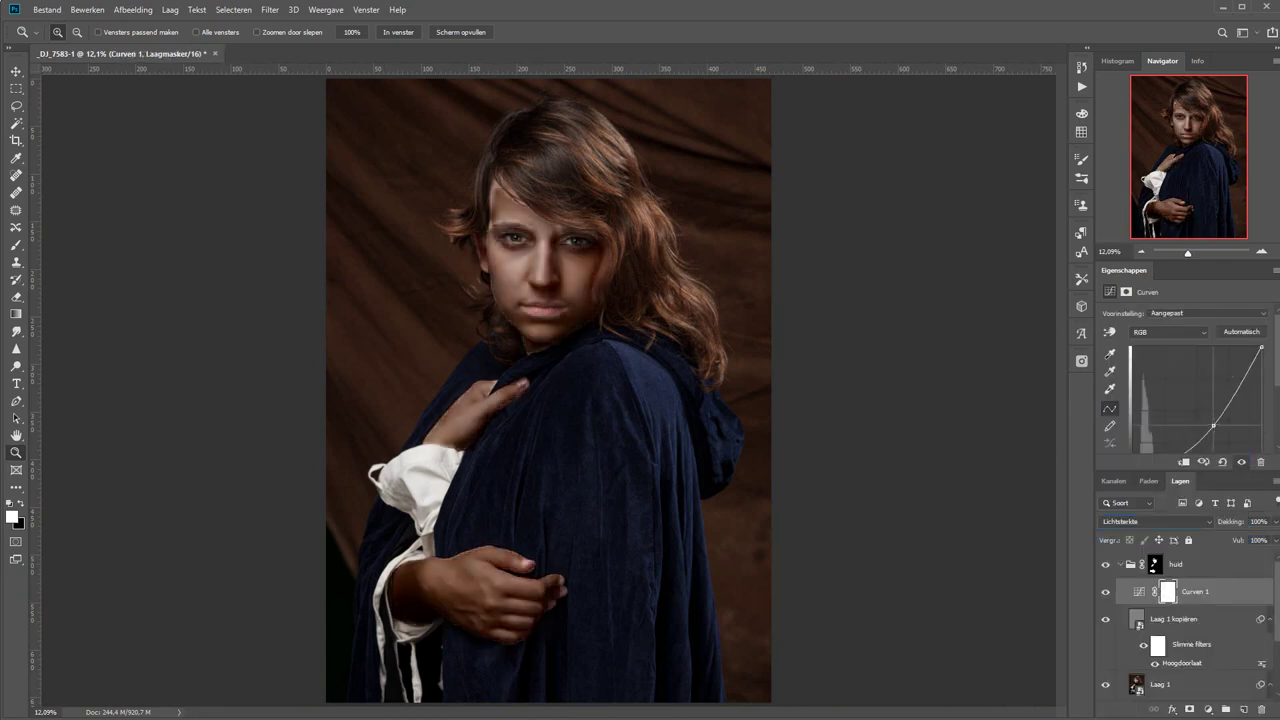
- Hide the sharpening on the bright left forehead patch in the huid mask
key("b")
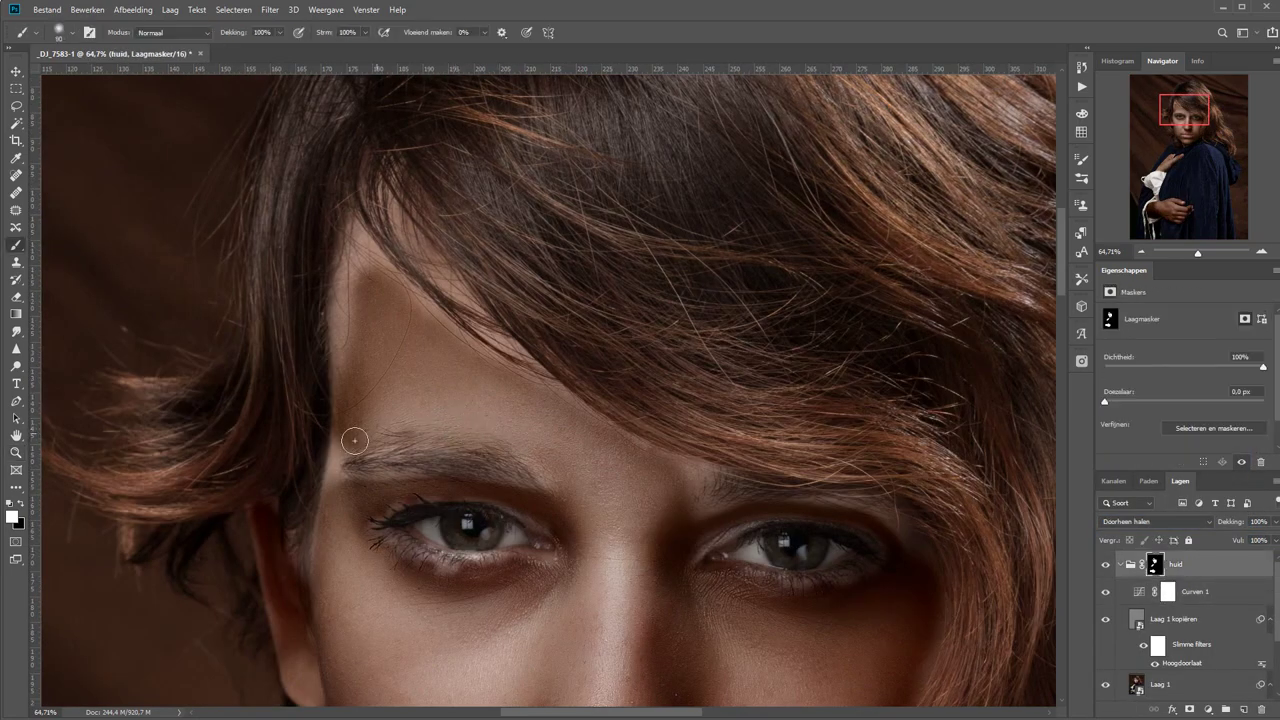
left_click_drag(343, 382, 446, 413)
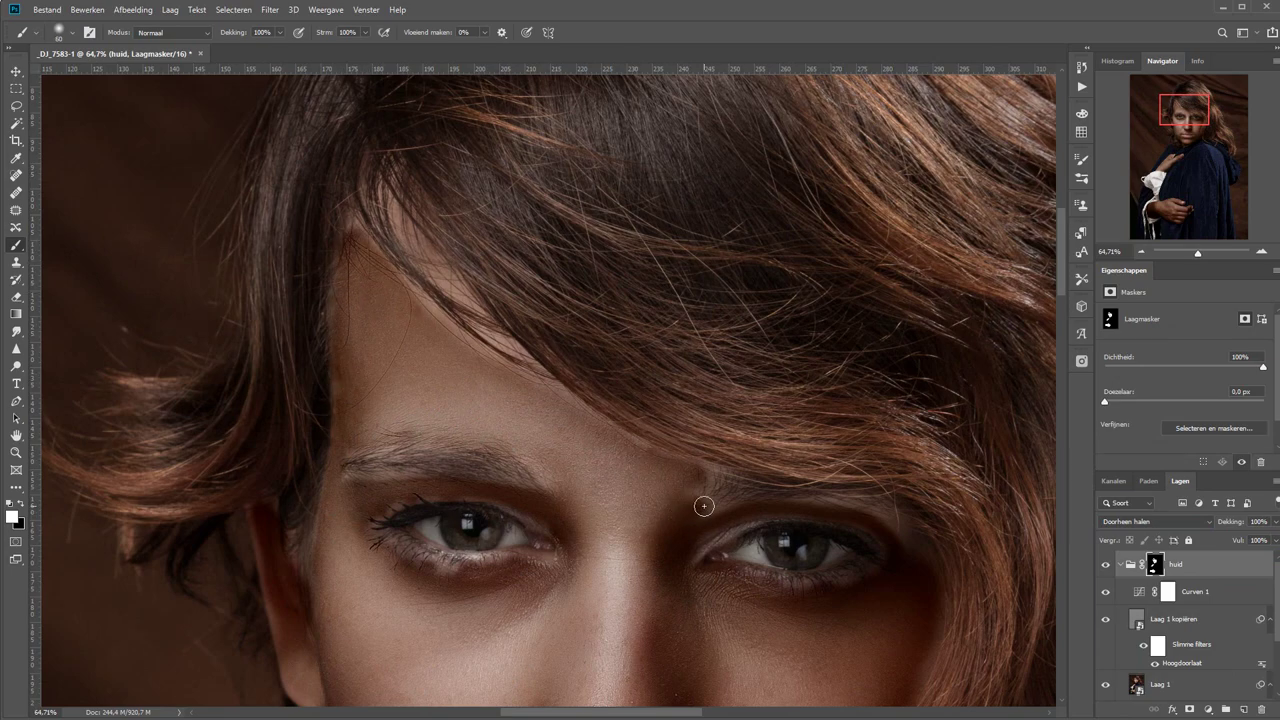
key("ctrl+0")
key("z")
left_click(550, 111)
- Darken with Curven 1, invert its mask, and burn in the neck and shoulder at 10%
left_click(1195, 591)
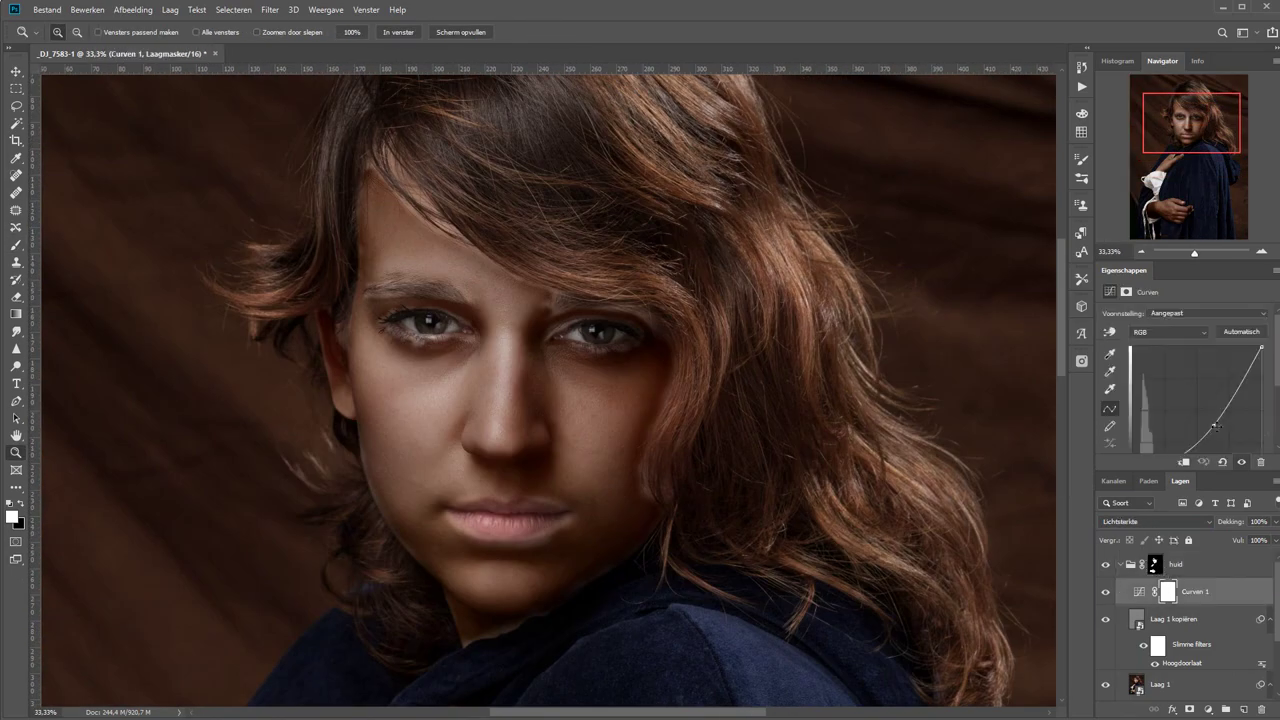
left_click_drag(1151, 433, 1185, 433)
key("ctrl+i")
key("b")
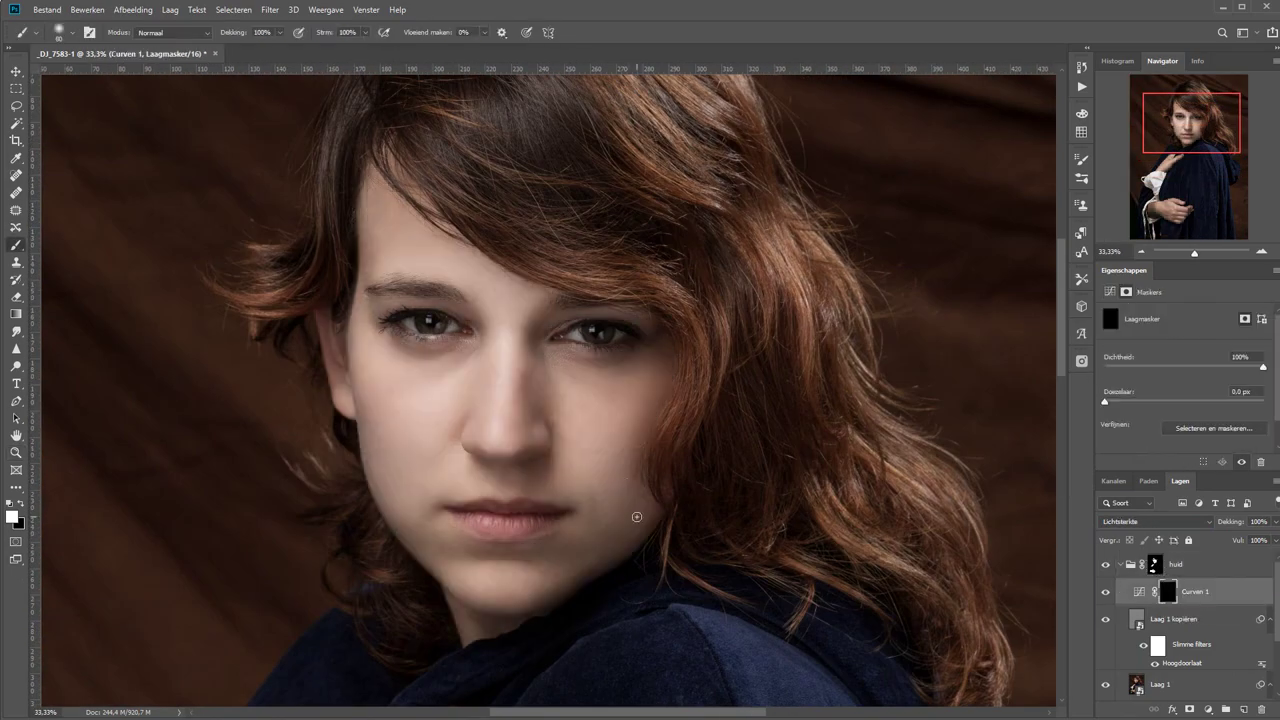
key("1")
key("bracketright")
key("bracketright")
mouse_move(714, 500)
left_mouse_down()
mouse_move(600, 629)
mouse_move(714, 543)
mouse_move(632, 627)
left_mouse_up()
key("bracketleft")
key("bracketleft")
key("bracketleft")
key("bracketleft")
key("bracketleft")
key("bracketleft")
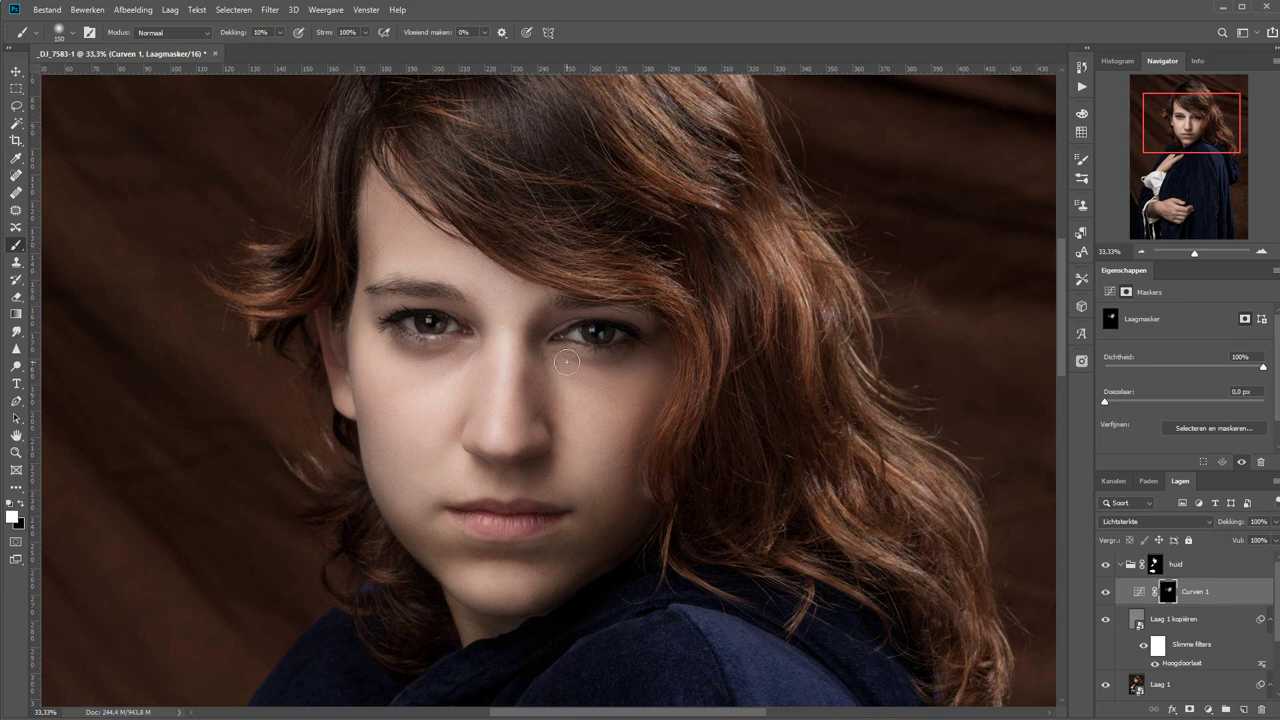
- Add a brightening Curven 2 with inverted mask and dodge the skin under both eyes
left_click(1207, 709)
left_click(1185, 560)
left_click_drag(1185, 400, 1160, 370)
key("ctrl+i")
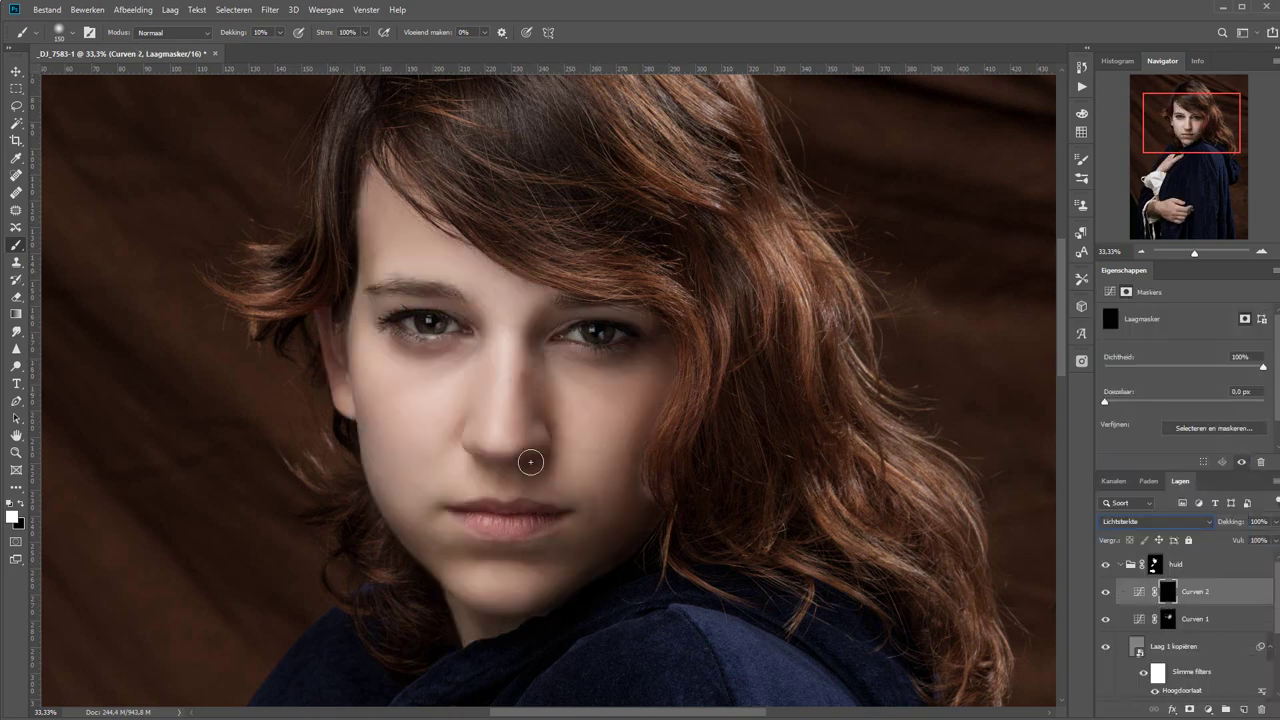
left_click_drag(443, 386, 445, 465)
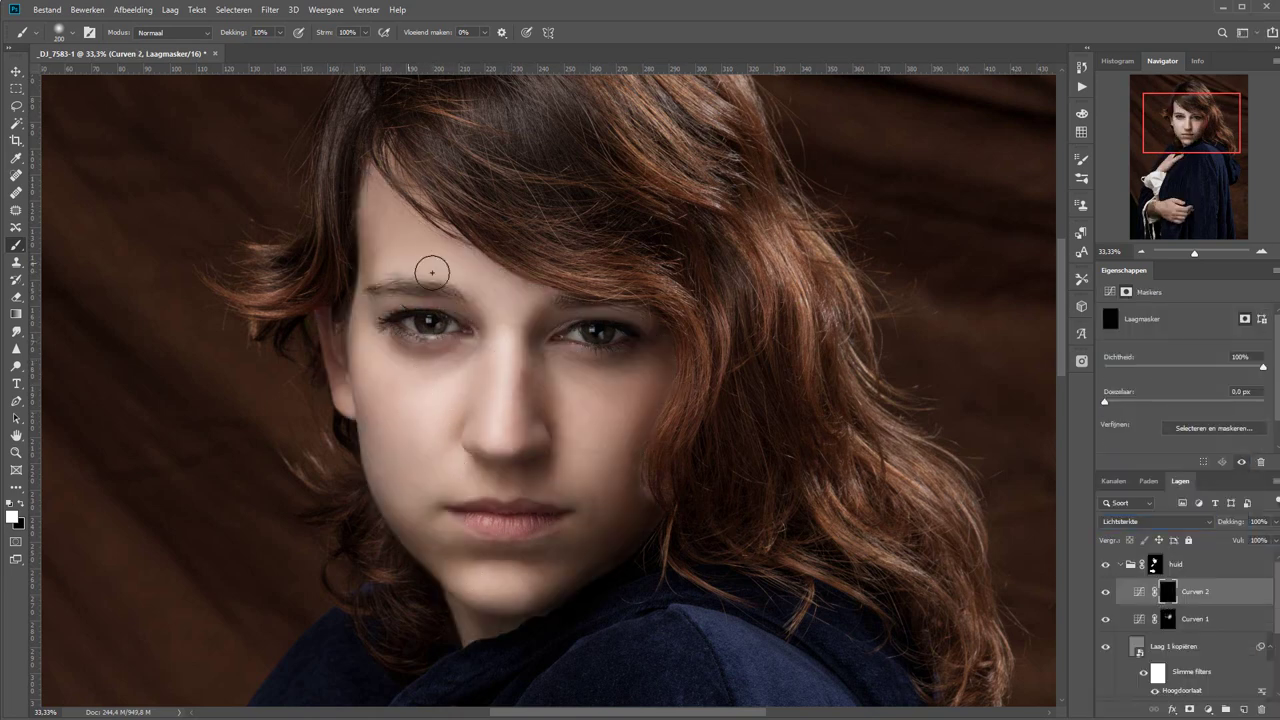
mouse_move(590, 450)
left_mouse_down()
mouse_move(580, 371)
mouse_move(600, 450)
left_mouse_up()
- Group both Curves layers as 'dordrukken en tegenhoud' and collapse the huid group
left_click(1196, 622, "shift")
key("ctrl+g")
type("dordrukken en tegenhoud")
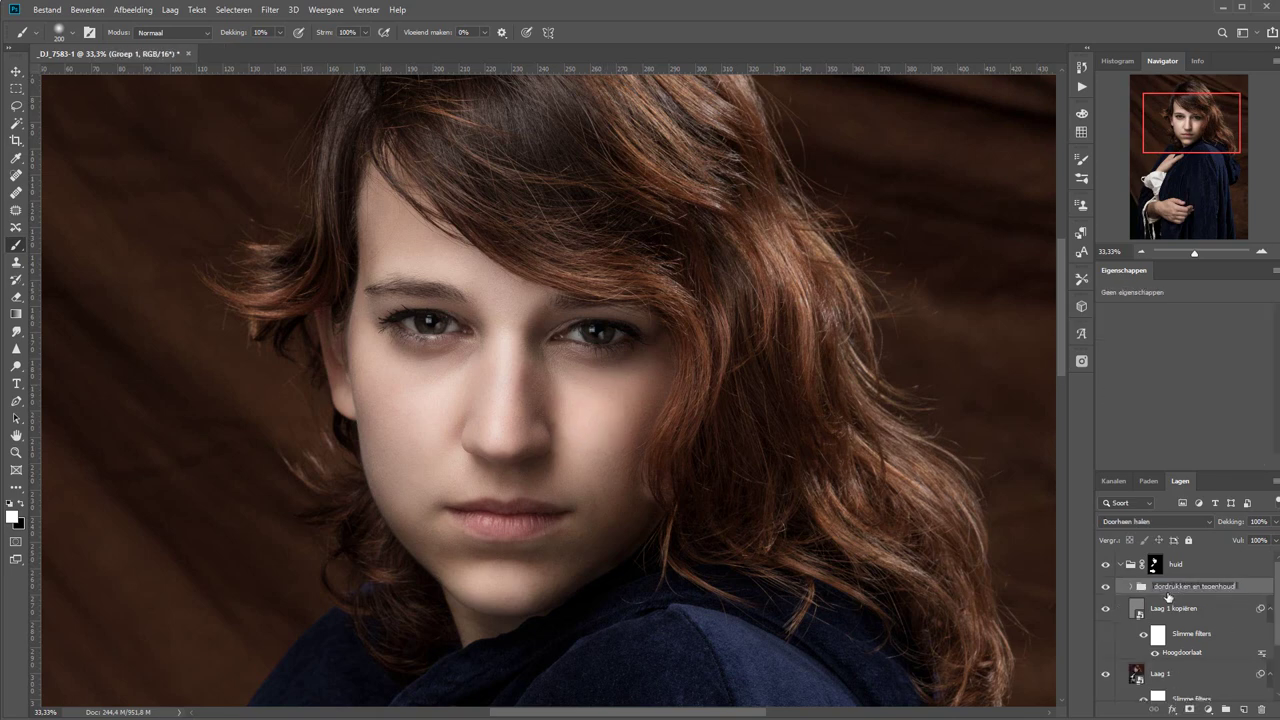
key("Return")
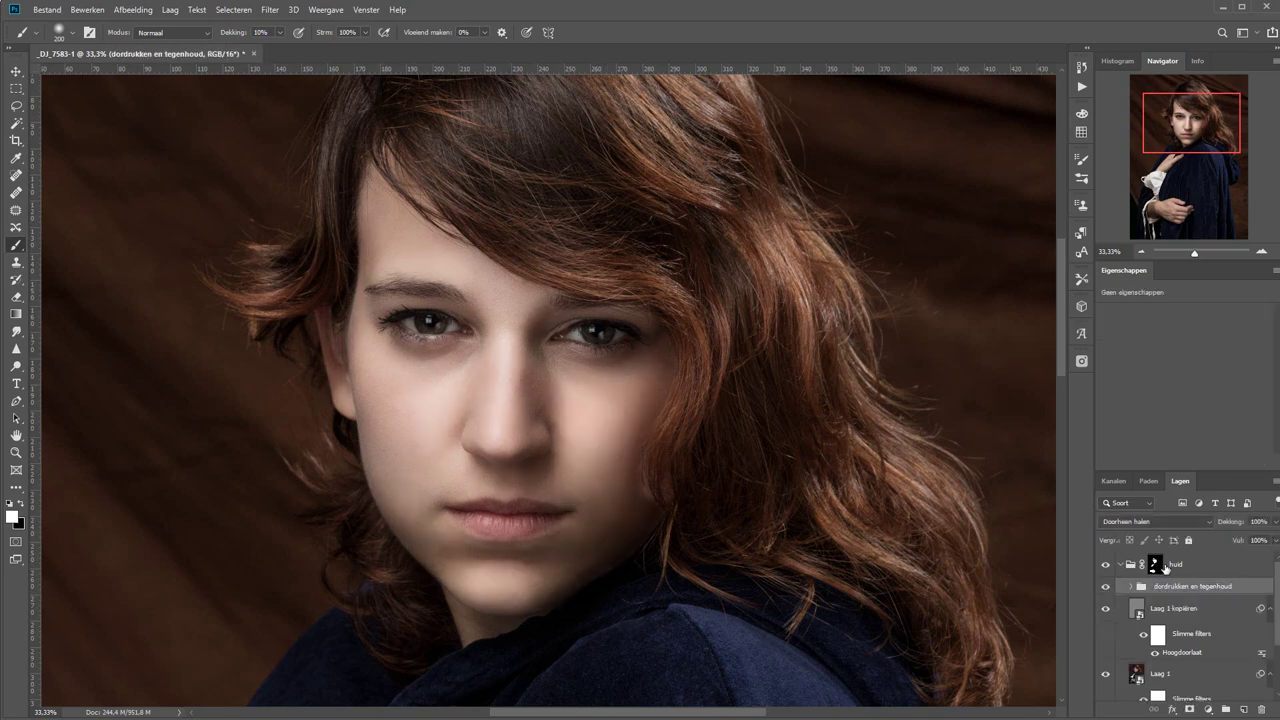
left_click(1155, 565)
left_click(1120, 564)
- Add a Luminosity-blended Curves layer with a raised curve to lighten the irises
left_click(1208, 709)
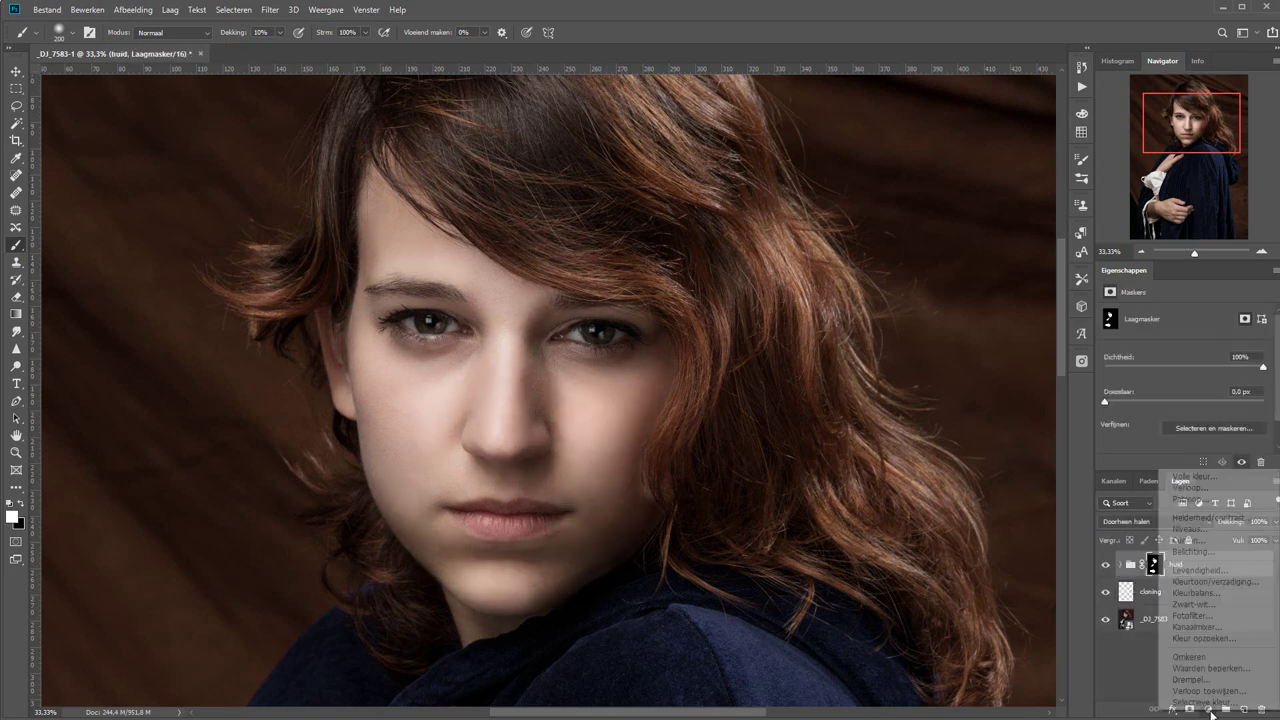
left_click(1190, 540)
key("z")
left_click_drag(790, 440, 815, 440)
key("shift+alt+y")
- Invert its mask, paint the lightening into the irises, and name the layer Iris
key("ctrl+i")
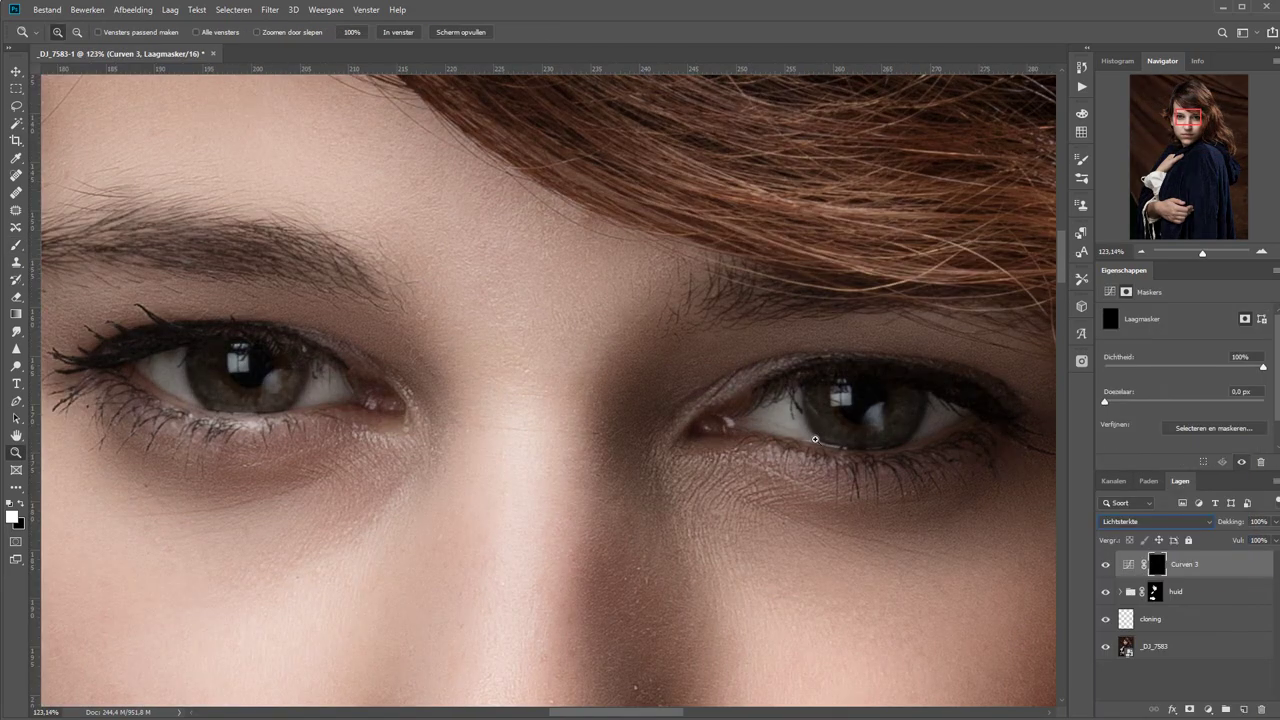
left_click(855, 430)
key("b")
key("bracketleft")
key("bracketleft")
key("bracketleft")
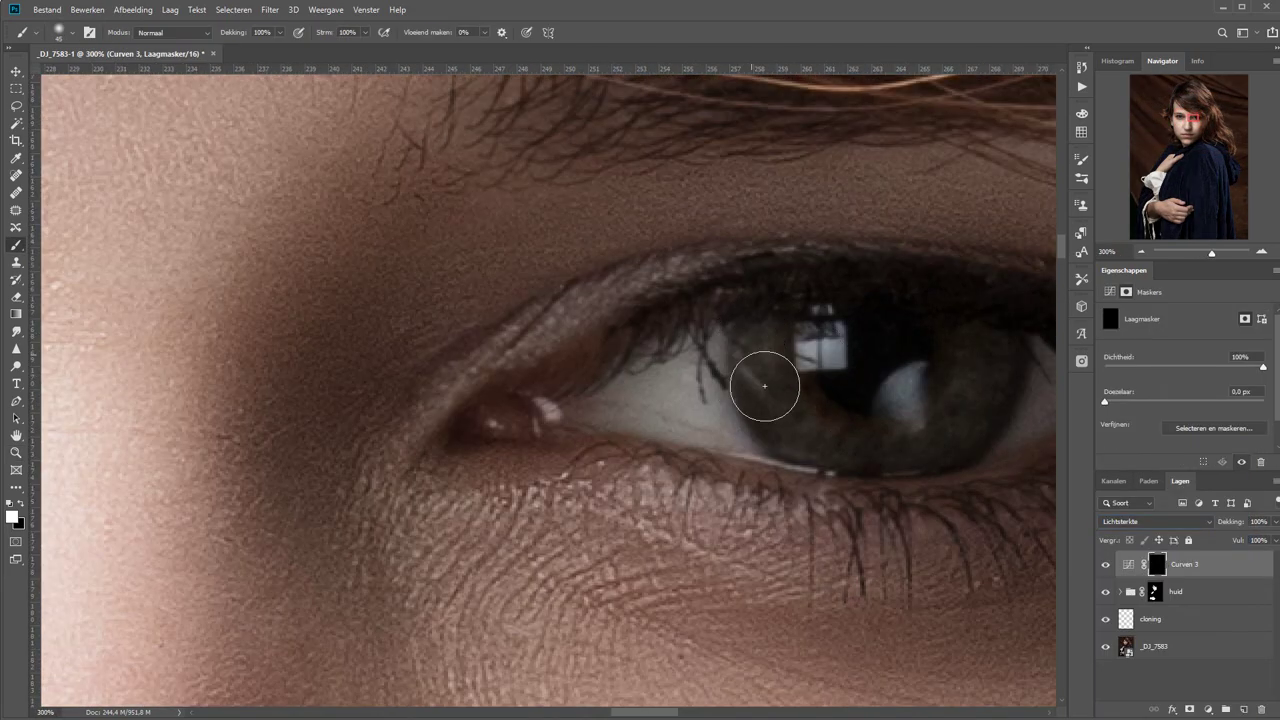
left_click_drag(766, 380, 975, 340)
scroll(871, 194, "left", 10)
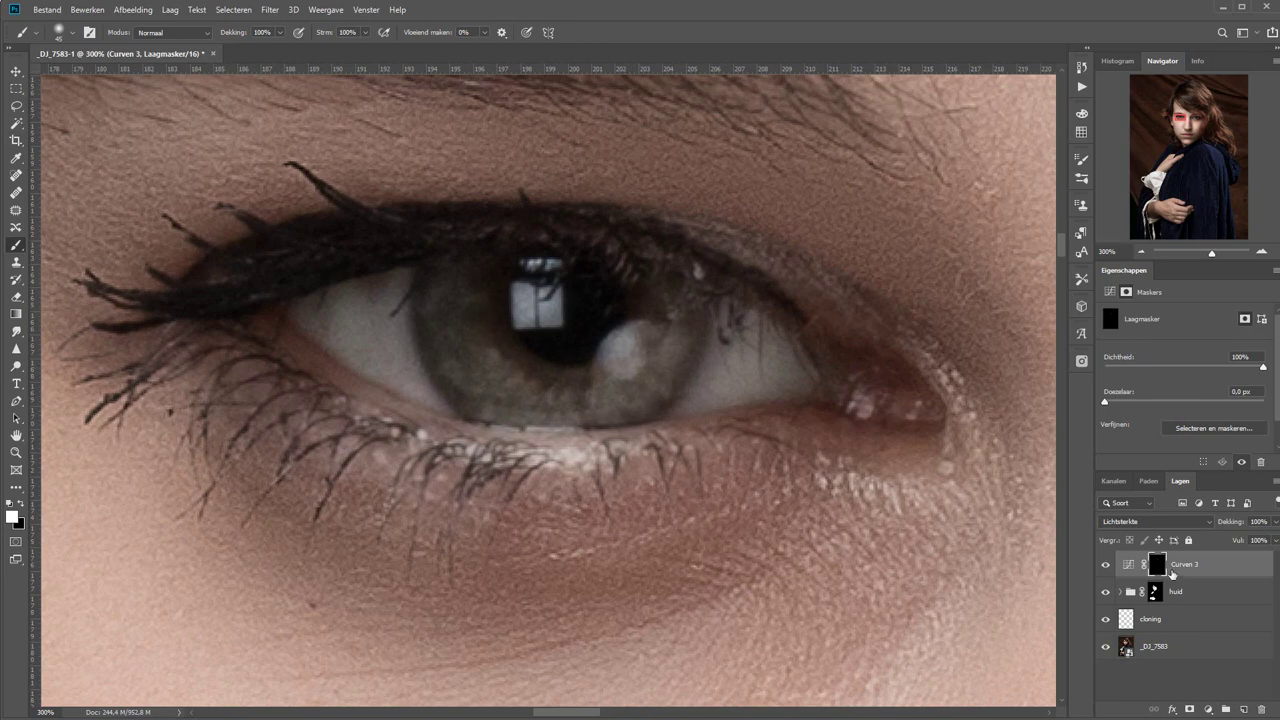
double_click(1184, 564)
type("Iris")
key("Return")
- Add a second Curves layer with an inverted mask and paint it over both eye whites
left_click(1208, 709)
left_click(1130, 490)
type("oogwit")
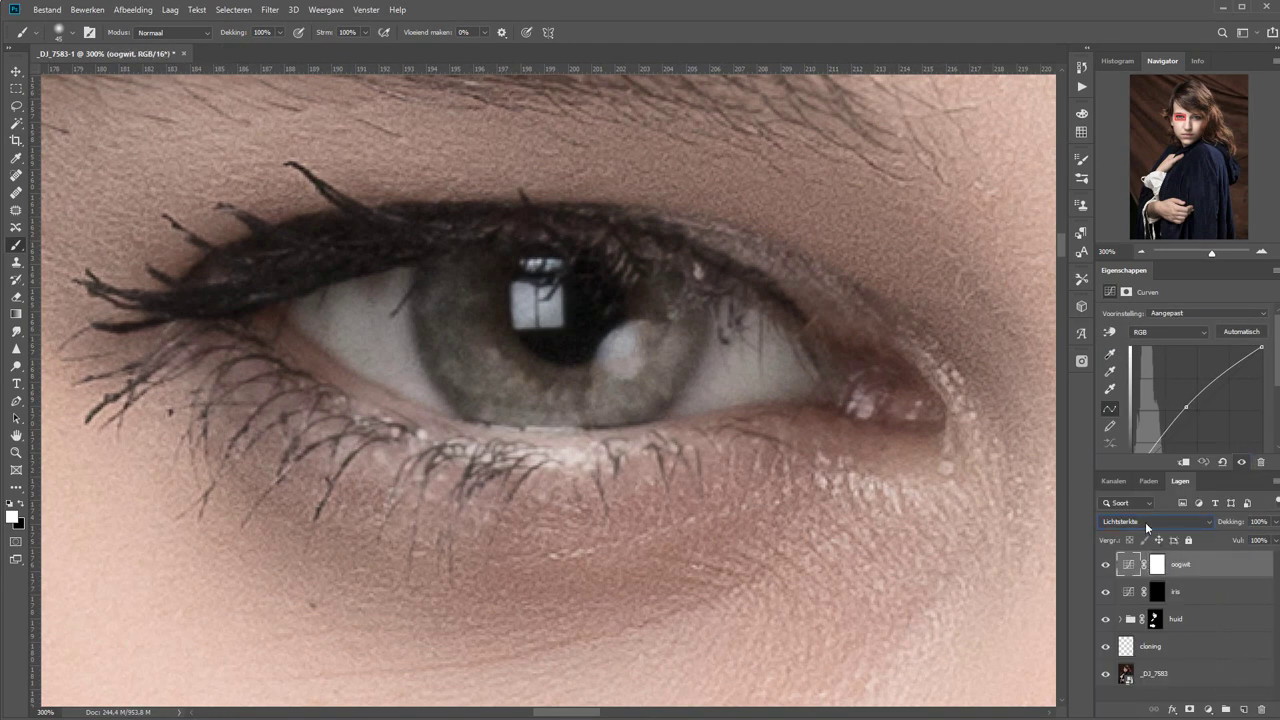
key("ctrl+i")
left_click_drag(423, 320, 430, 400)
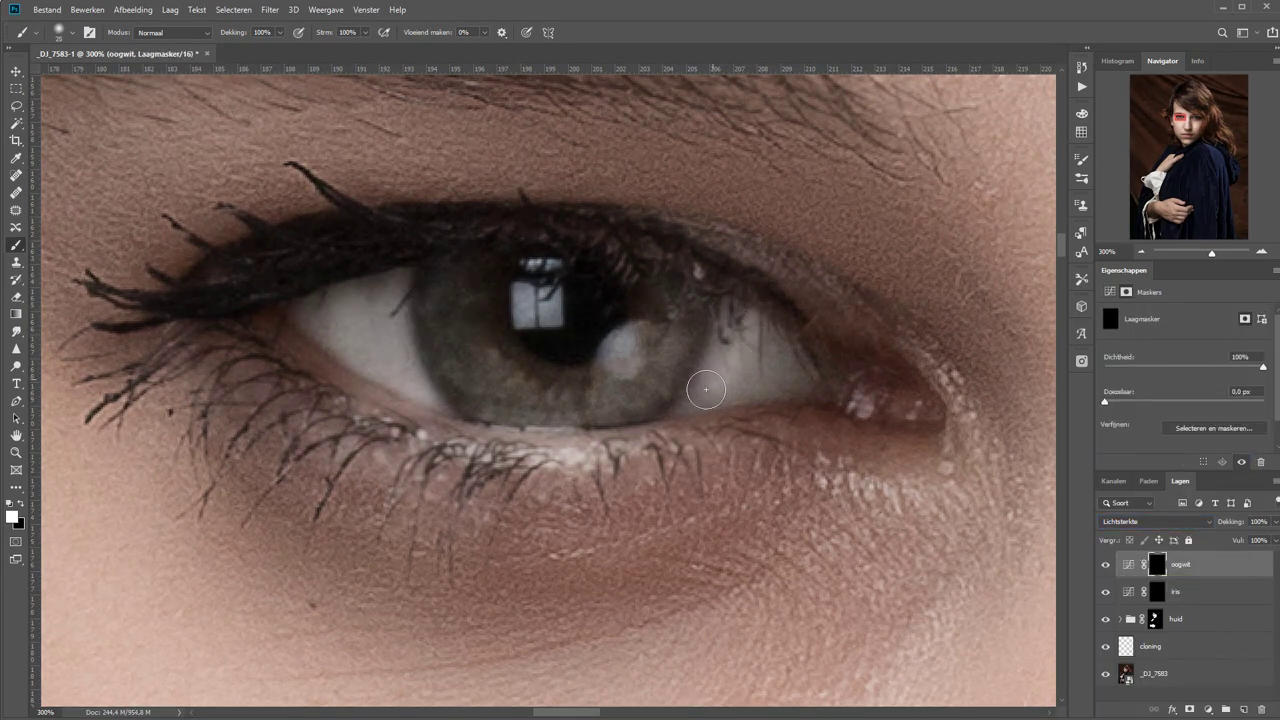
mouse_move(690, 390)
left_mouse_down()
mouse_move(822, 369)
mouse_move(586, 243)
left_mouse_up()
left_click_drag(380, 300, 257, 306)
left_click_drag(700, 270, 721, 313)
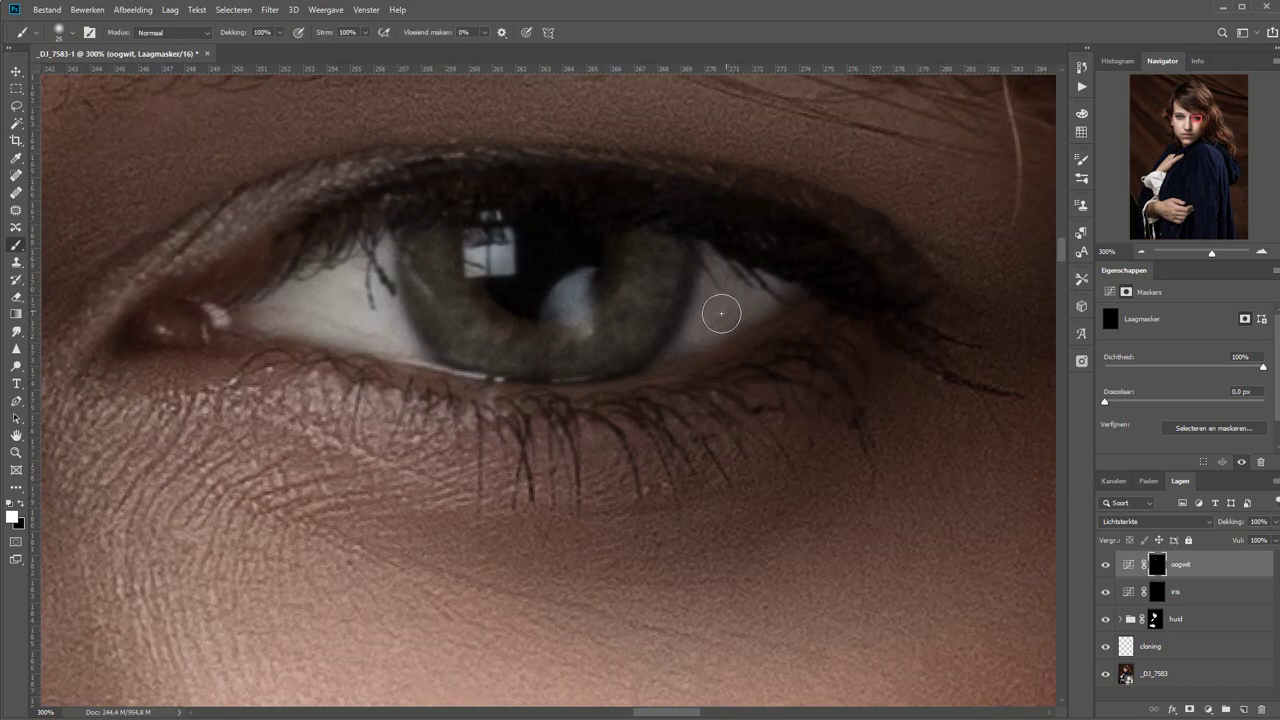
- Add a darkening Curves layer for the pupils, invert its mask, and paint the pupils
left_click(1208, 709)
left_click(1130, 490)
left_click_drag(1210, 406, 1210, 420)
double_click(1180, 564)
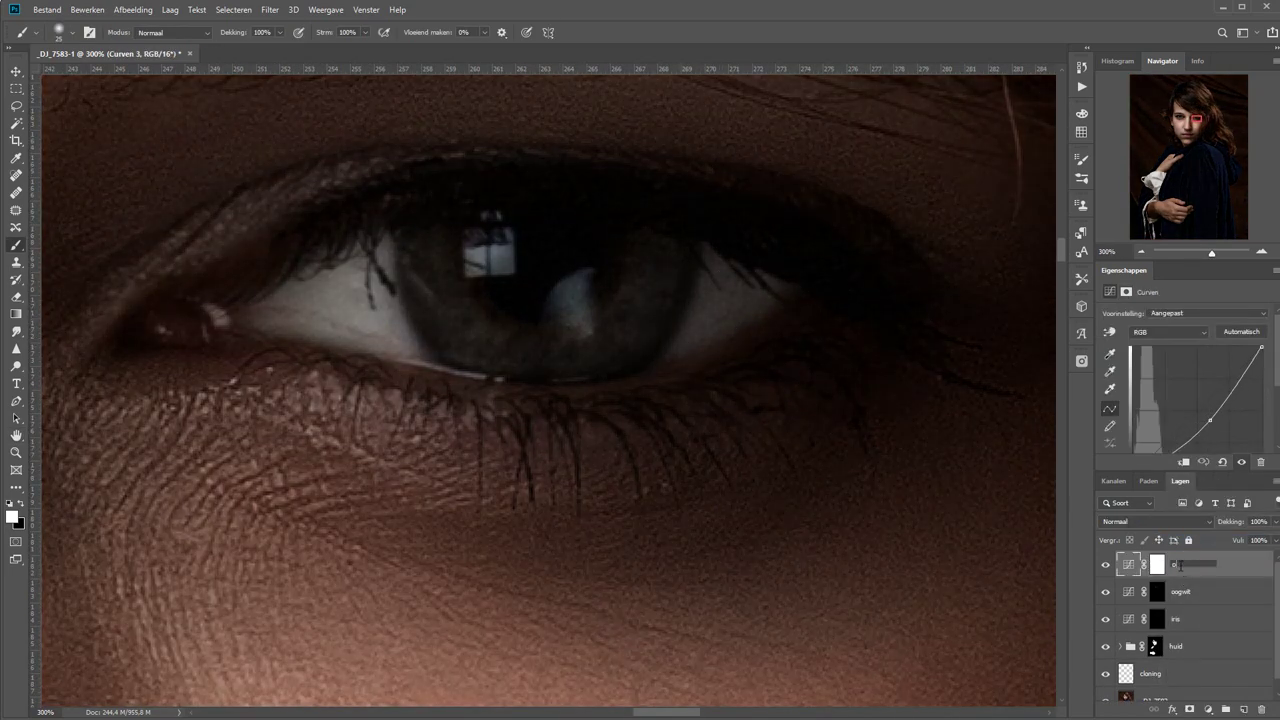
left_click(1157, 564)
key("ctrl+i")
mouse_move(508, 263)
left_mouse_down()
mouse_move(549, 237)
mouse_move(590, 300)
left_mouse_up()
- Group the three eye layers as ogen and lower the eye-white and iris opacities
key("ctrl+1")
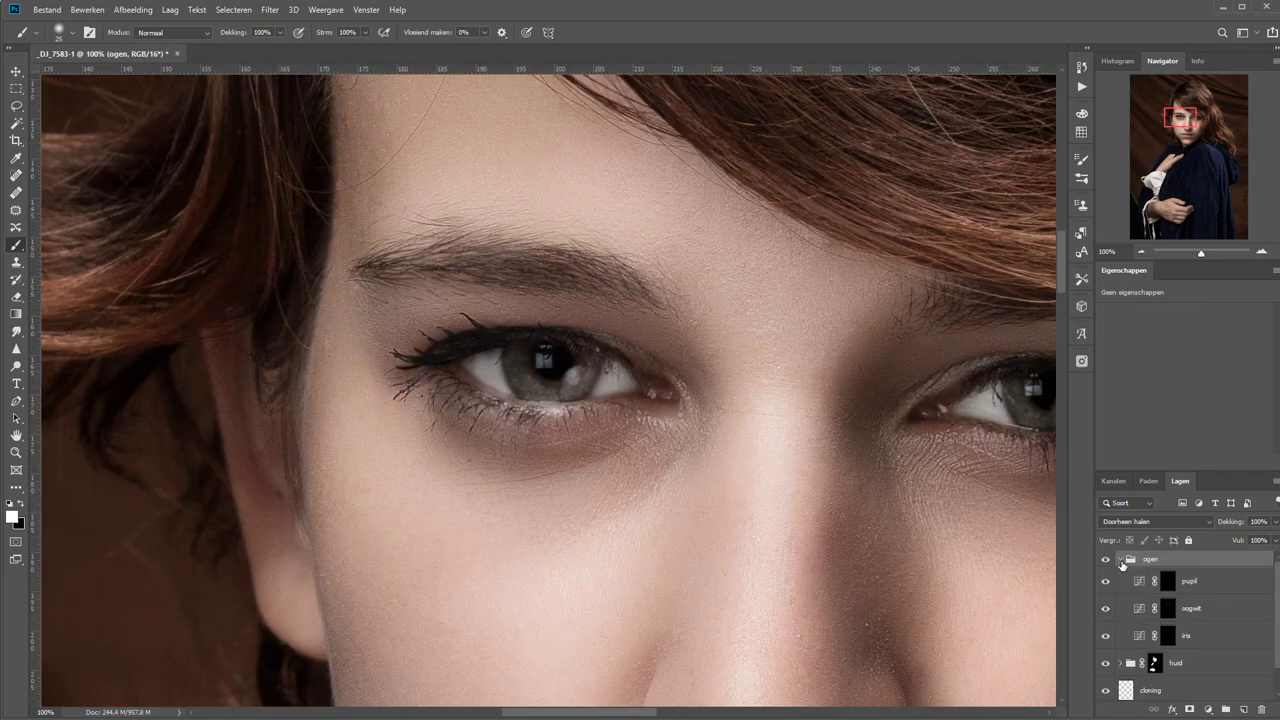
left_click(1222, 603)
mouse_move(1230, 521)
left_mouse_down()
mouse_move(1200, 523)
mouse_move(1222, 524)
left_mouse_up()
left_click(1199, 632)
key("ctrl+0")
key("alt+bracketright")
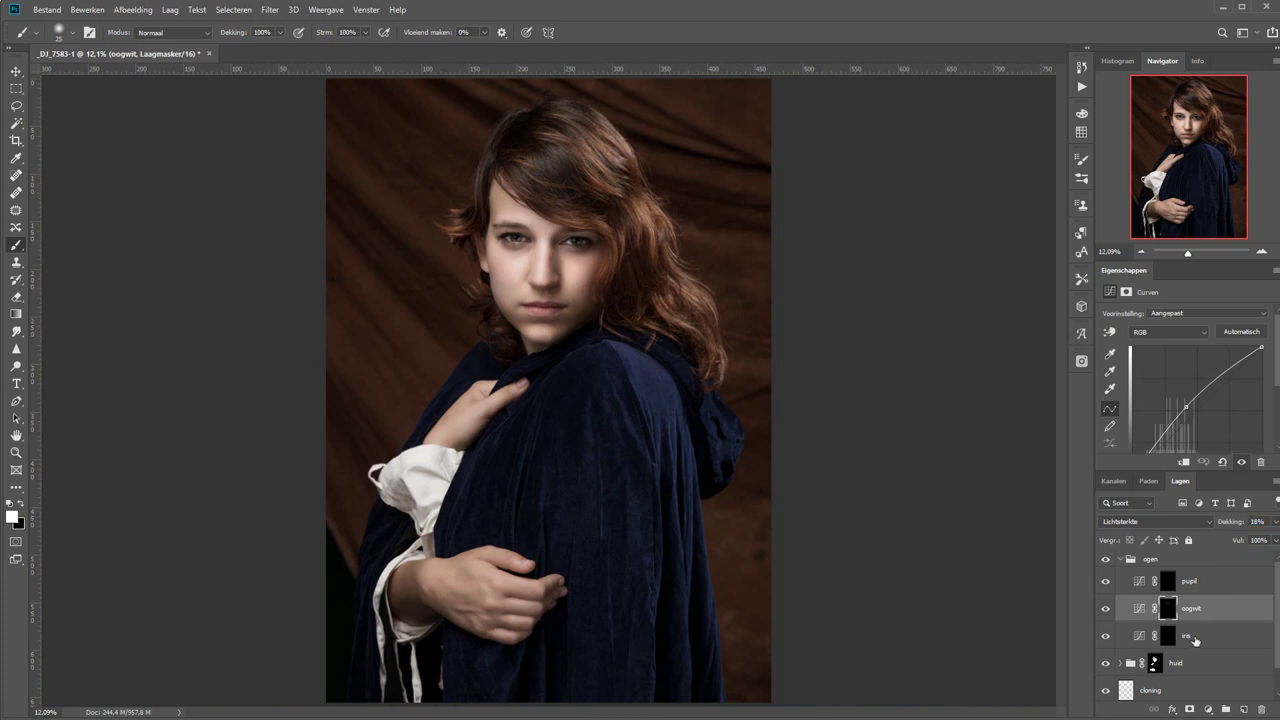
left_click(1196, 638)
left_click(1119, 559)
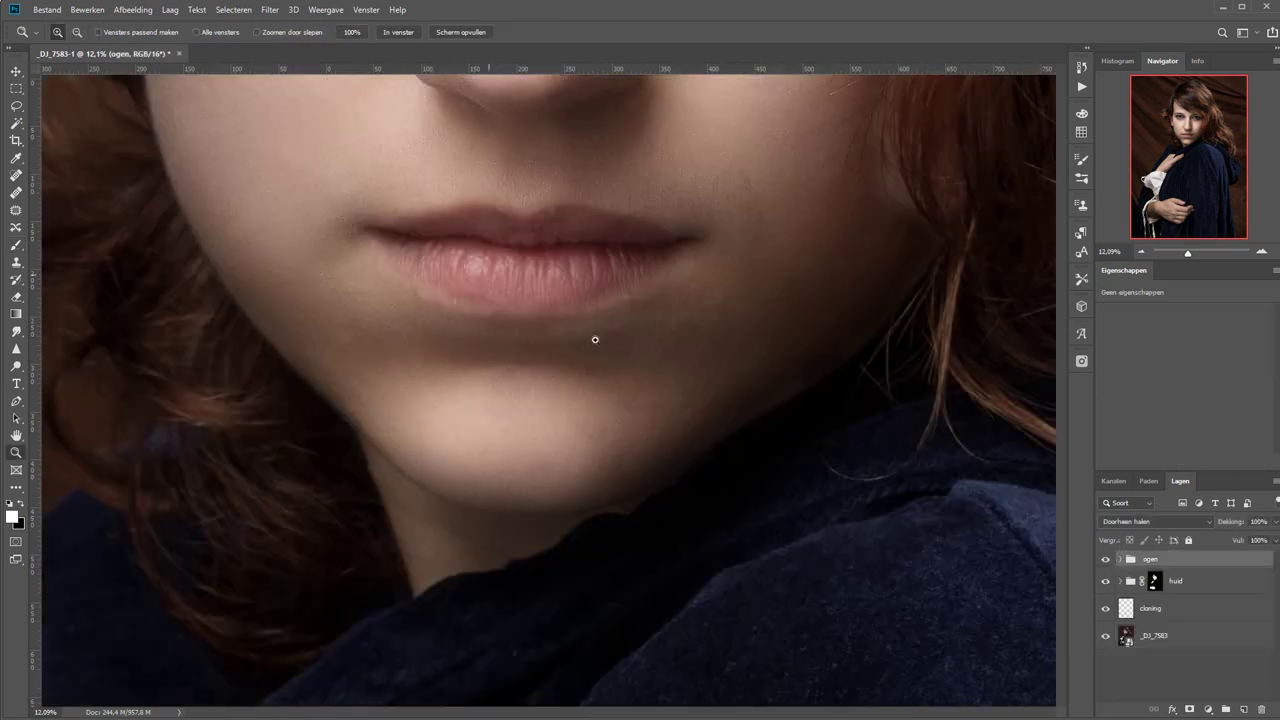
- Add a Zwak licht adjustment layer for the lips and paint it over the upper and lower lip
left_click(1208, 709)
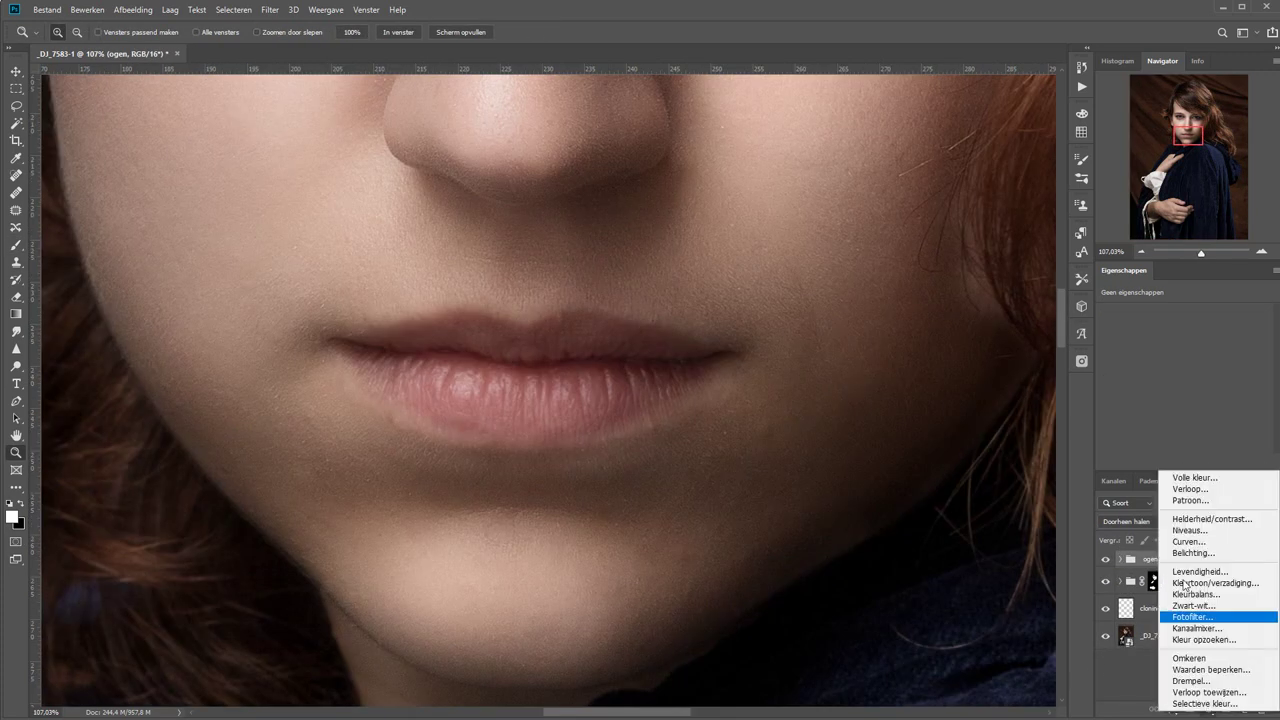
left_click(1130, 532)
left_click(1148, 521)
left_click(1115, 589)
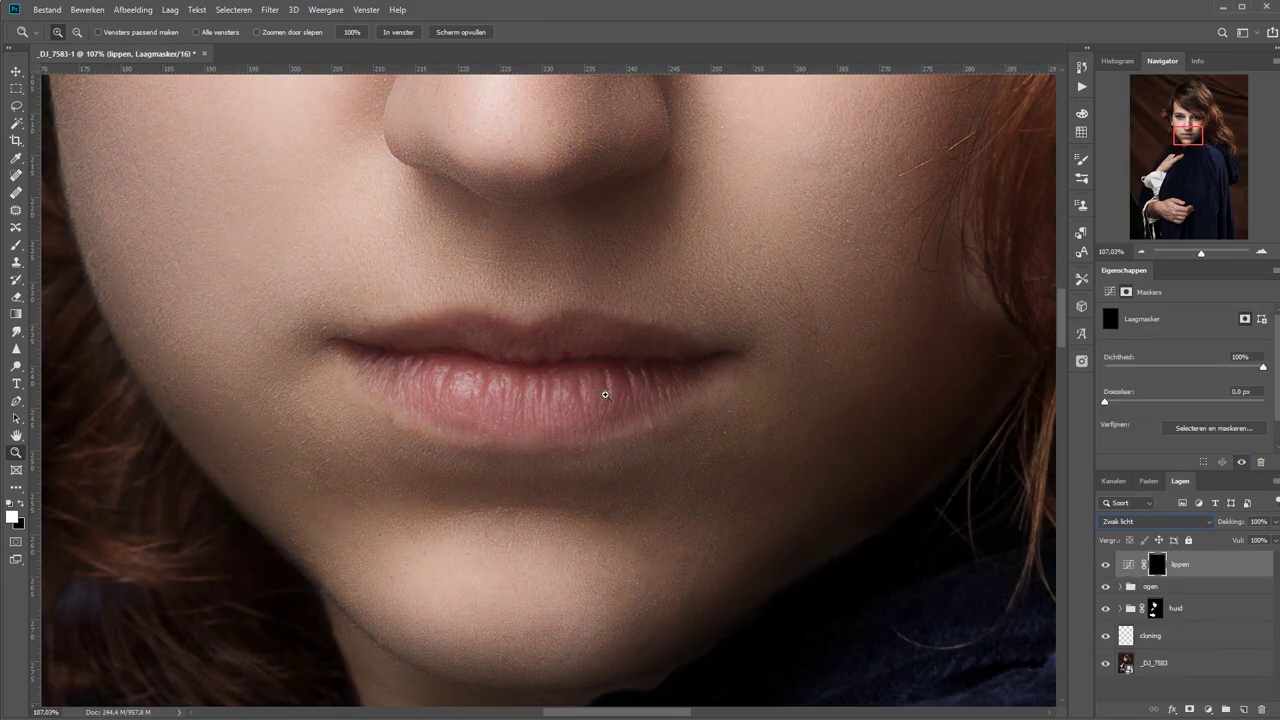
left_click(554, 390)
key("b")
left_click_drag(640, 415, 472, 440)
mouse_move(275, 286)
left_mouse_down()
mouse_move(743, 280)
mouse_move(680, 380)
mouse_move(343, 306)
mouse_move(667, 360)
left_mouse_up()
- Reduce the lippen layer's opacity to 17%
key("ctrl+0")
left_click_drag(1240, 522, 1214, 524)
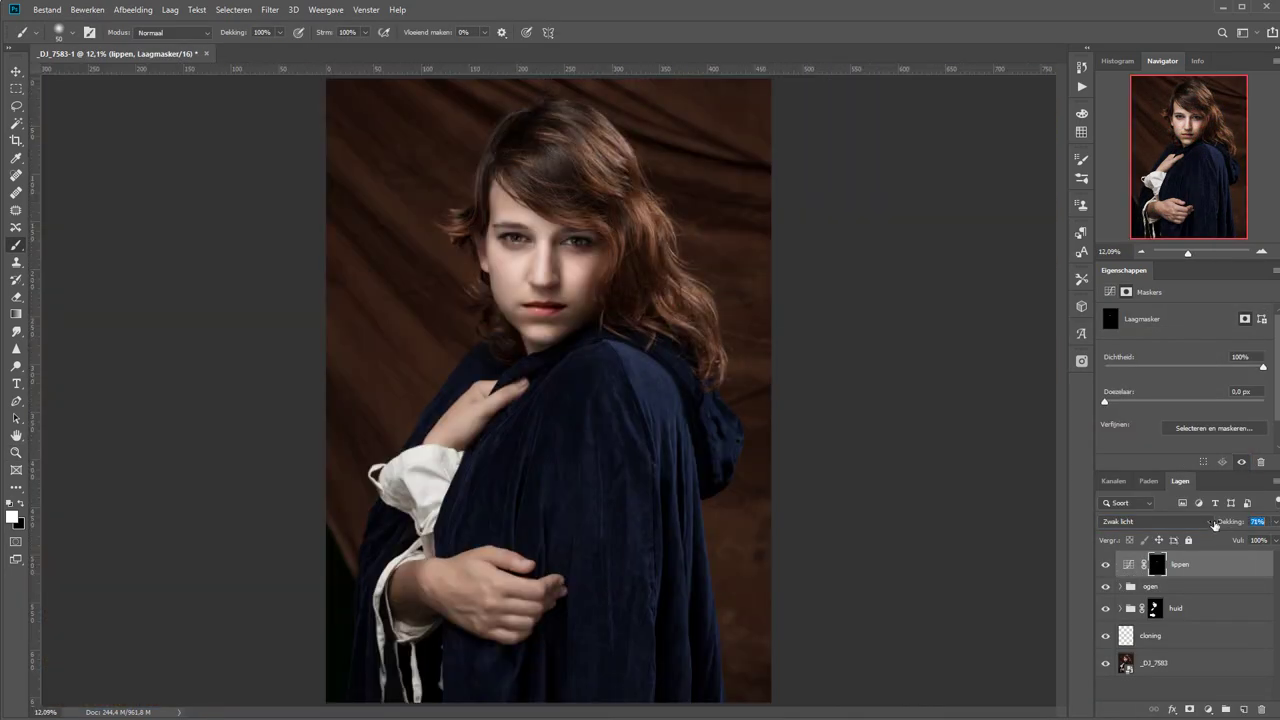
type("13")
key("z")
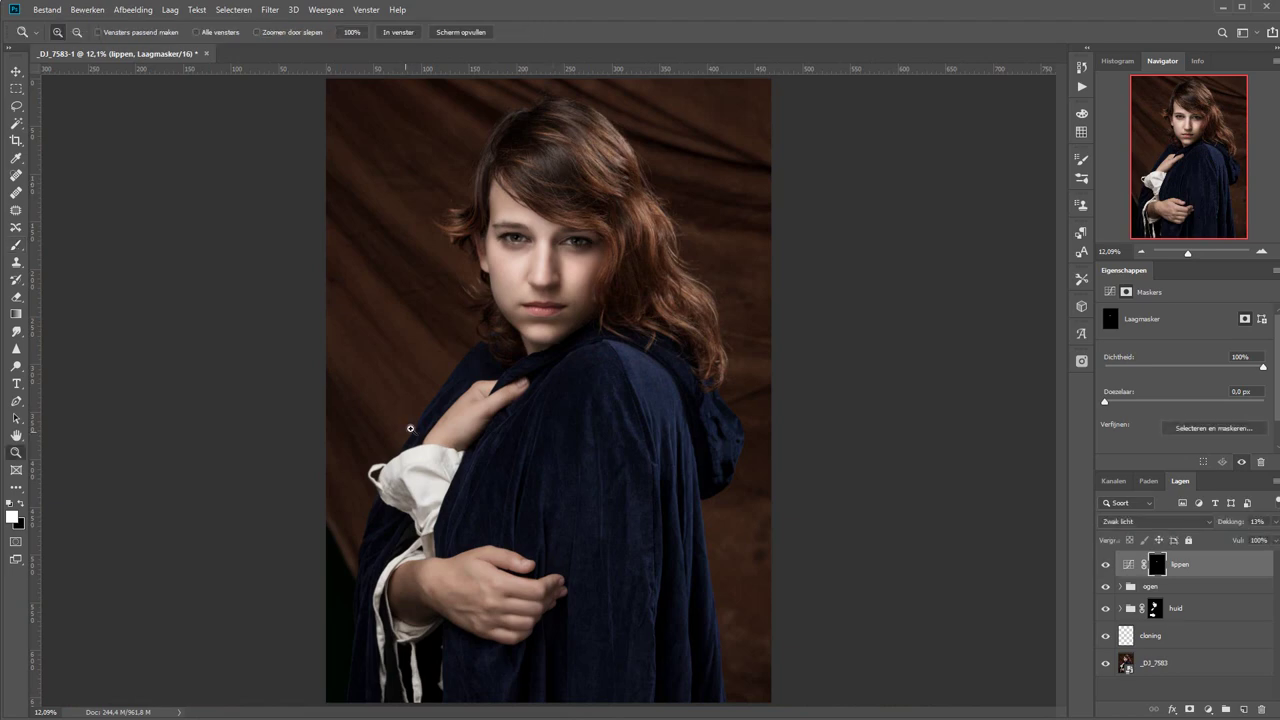
left_click(643, 266)
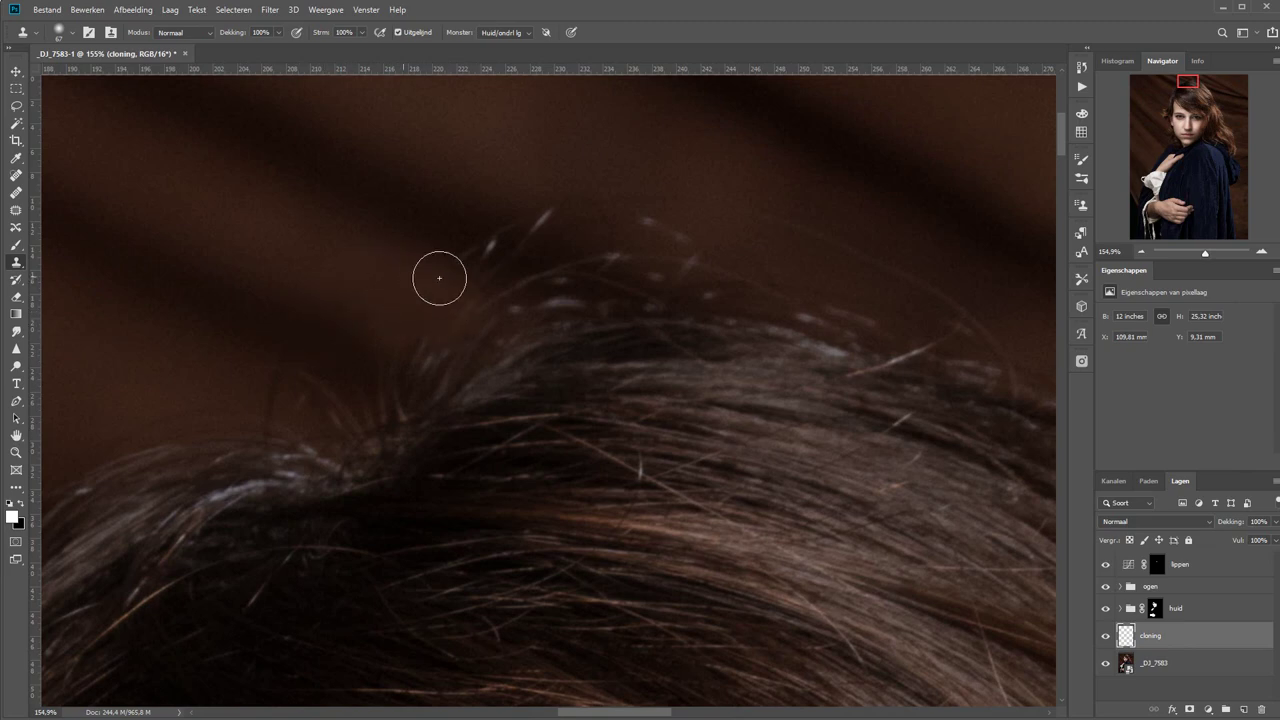
left_click_drag(344, 330, 594, 354)
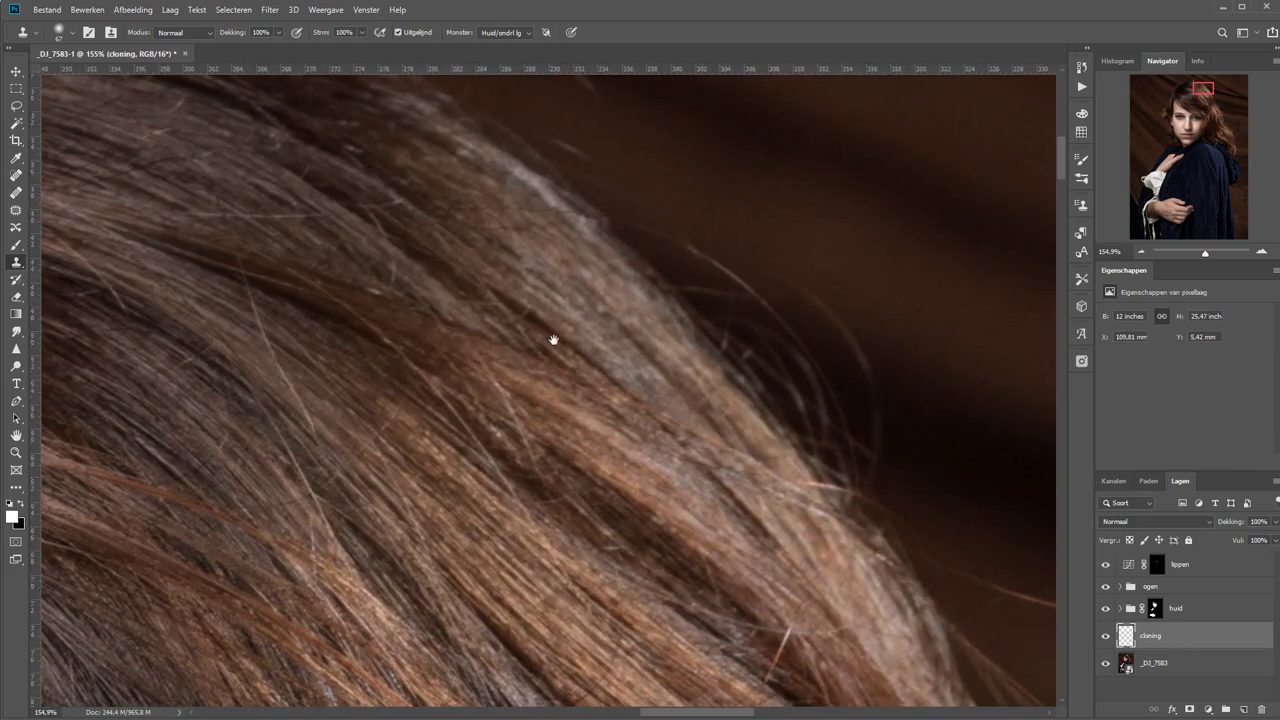
scroll(580, 453, "down", 5)
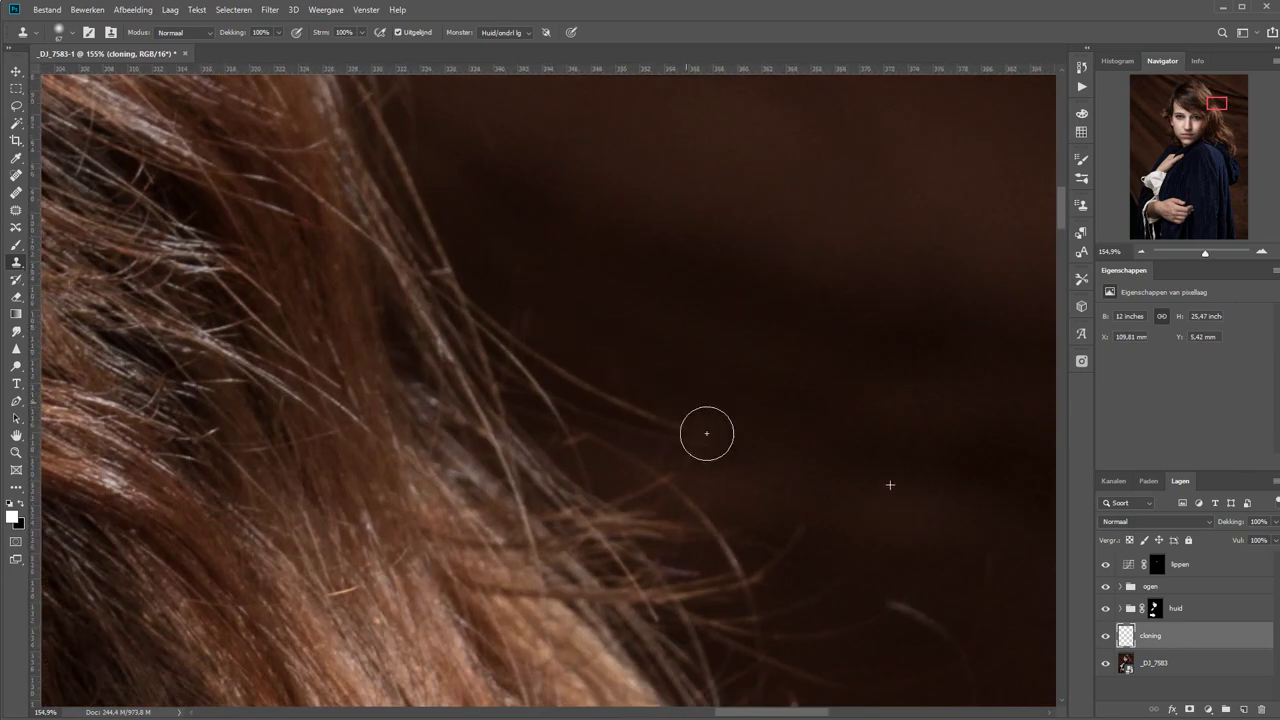
scroll(678, 488, "down", 5)
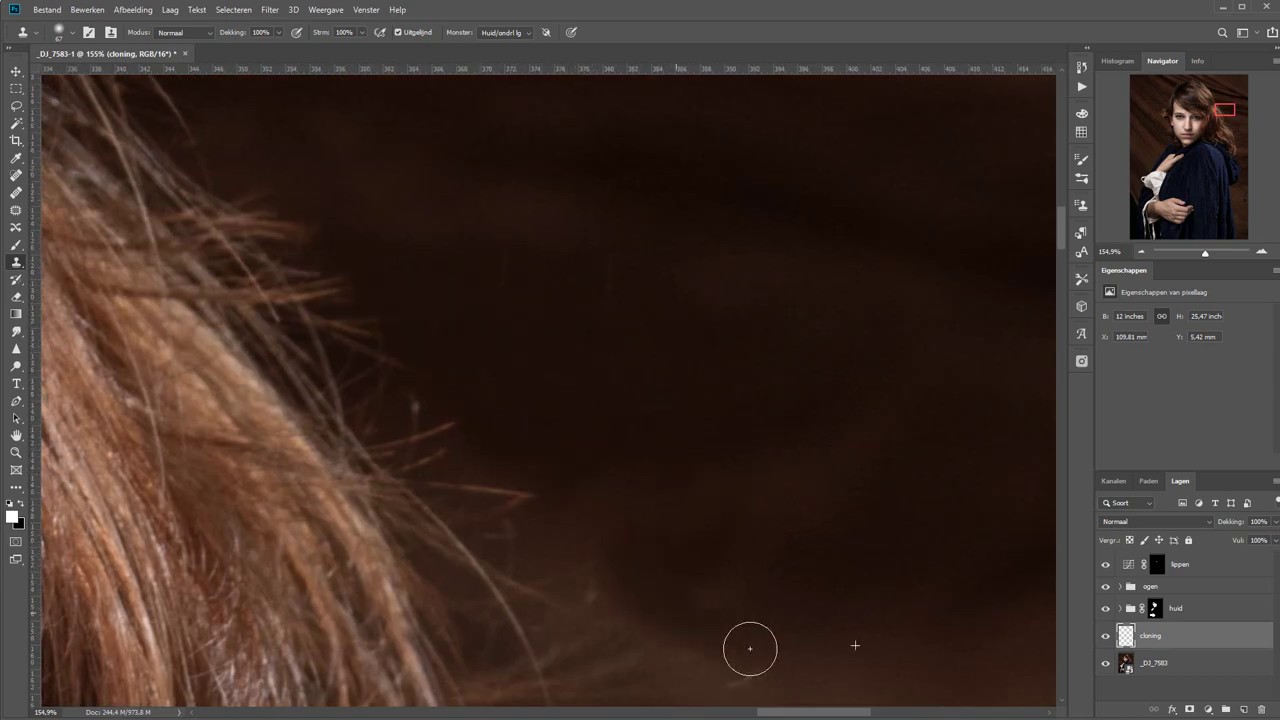
scroll(749, 646, "down", 3)
scroll(354, 263, "down", 3)
- Add a Luminosity darkening Curves layer with an inverted mask for painting onto the hair
key("ctrl+0")
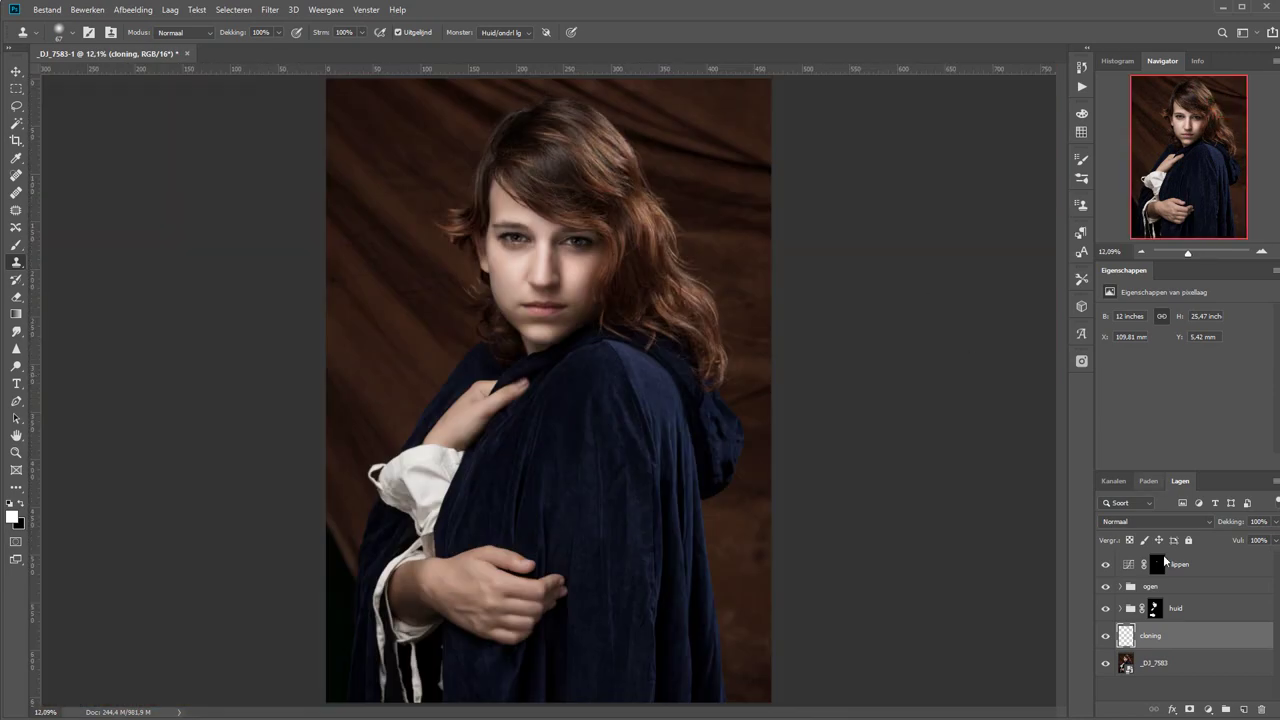
left_click(1208, 709)
left_click(1157, 521)
left_click(1130, 700)
left_click_drag(1210, 400, 1209, 424)
key("ctrl+i")
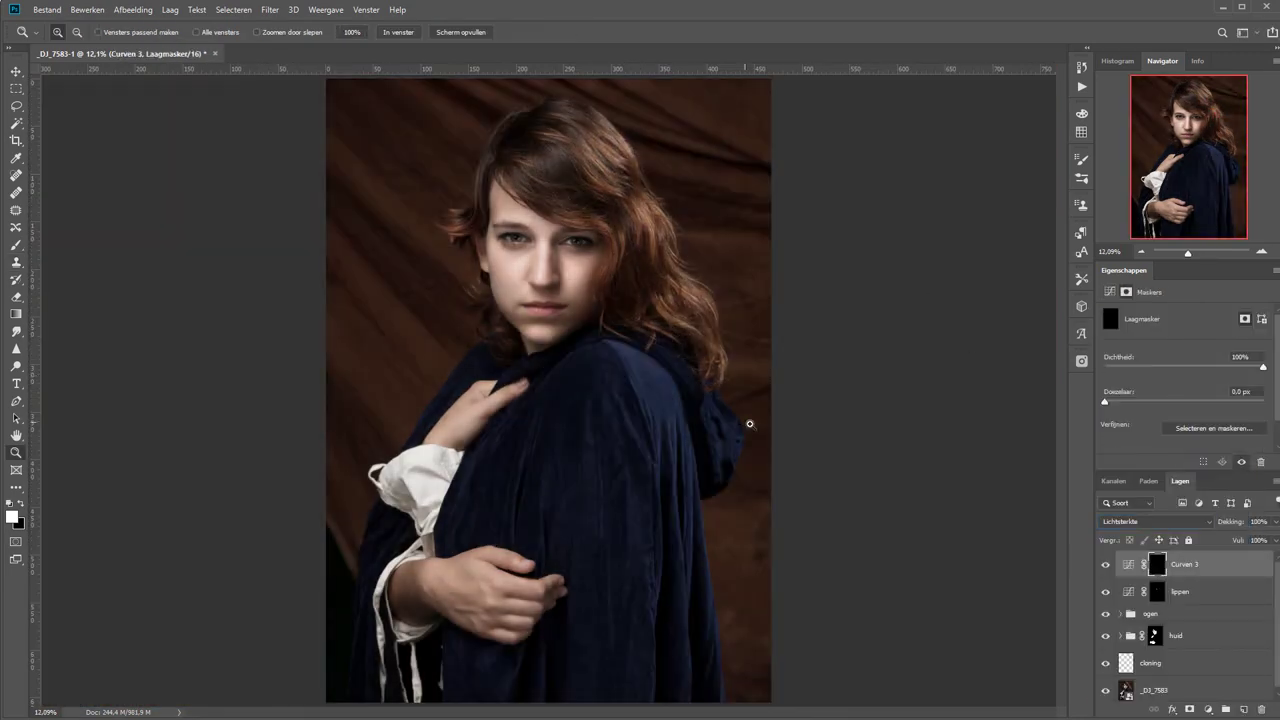
scroll(600, 330, "up", 3)
key("b")
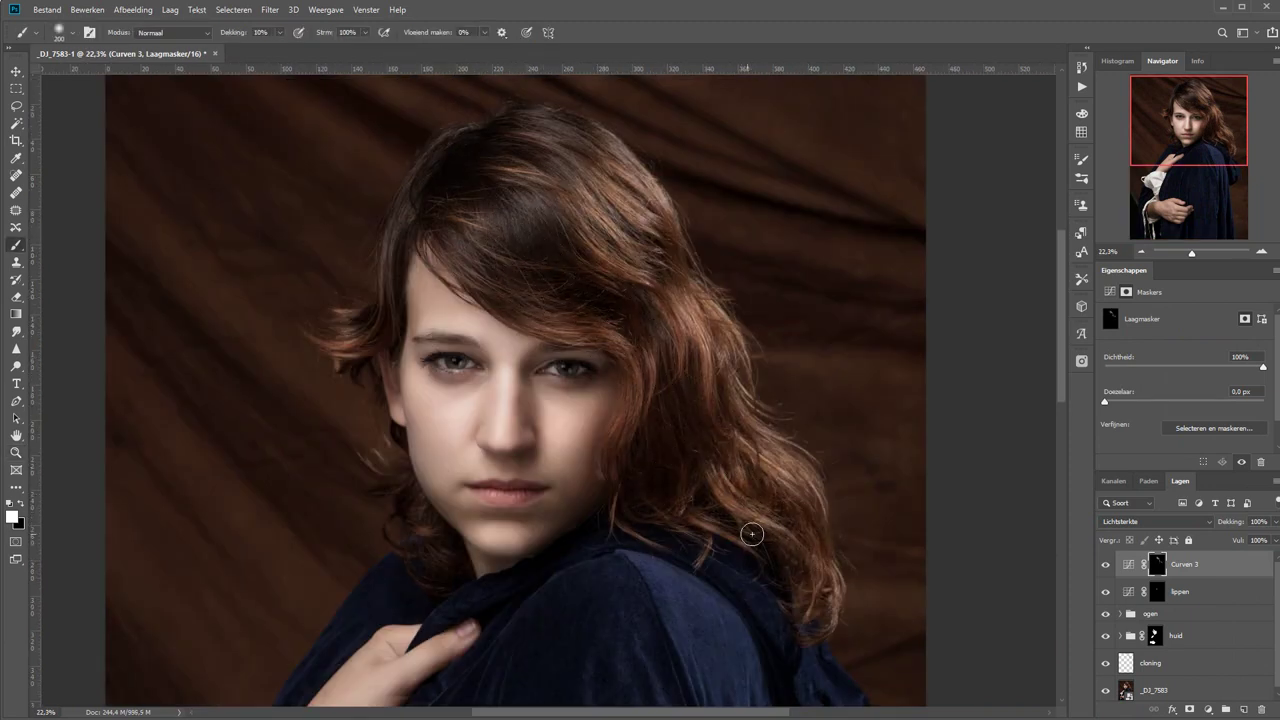
- Add a brightening Curves layer for the hair with an inverted mask
left_click(1208, 709)
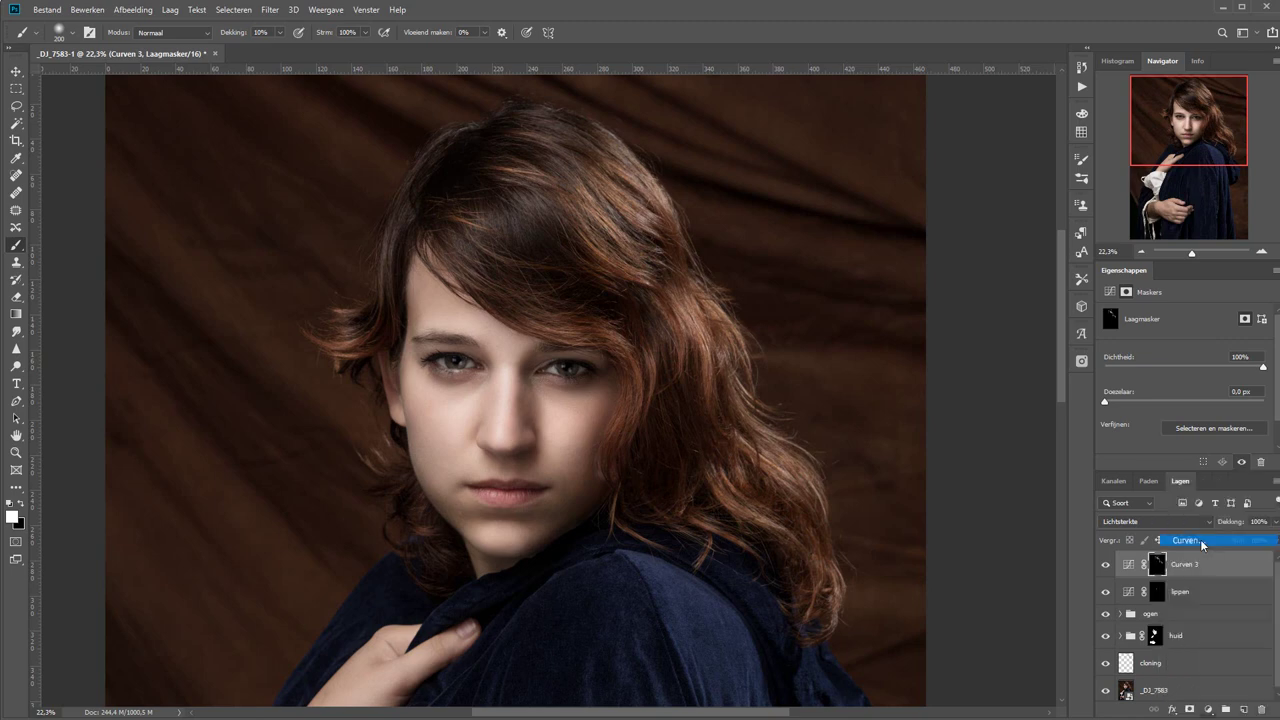
left_click(1200, 539)
left_click_drag(1210, 400, 1209, 424)
key("ctrl+i")
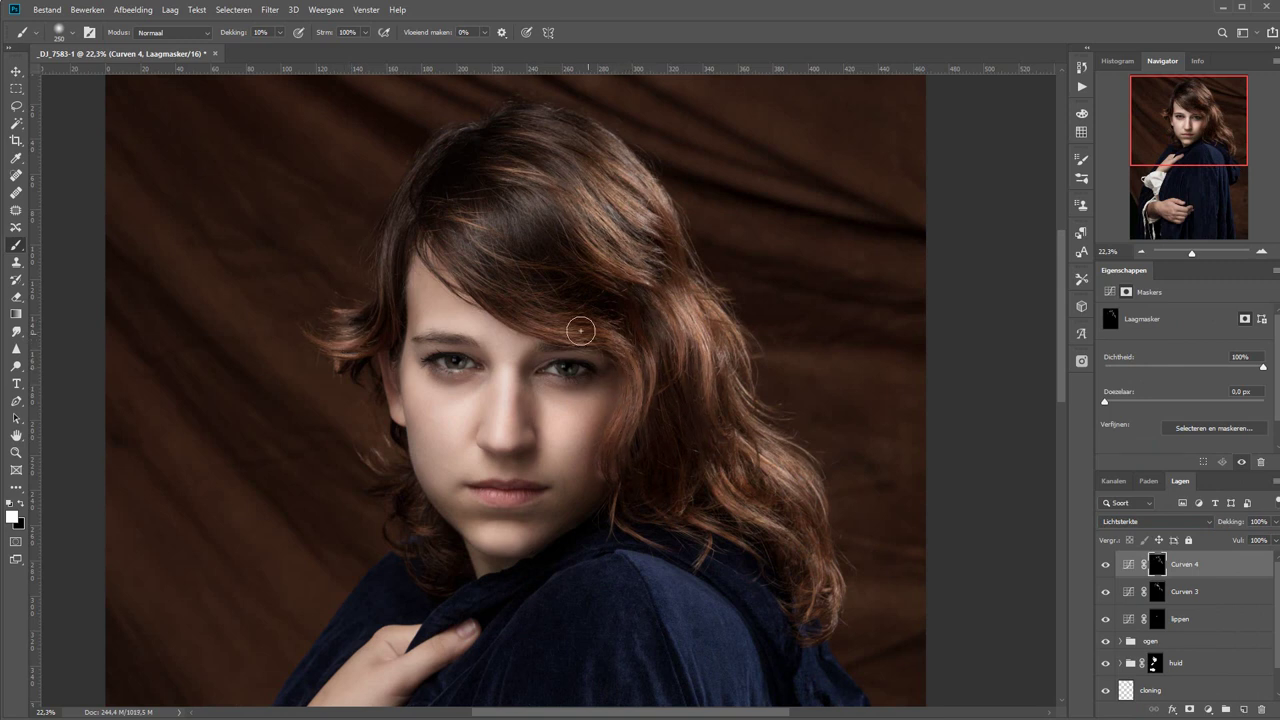
- Add a Hue/Saturation layer for the hair and invert its mask
left_click(1208, 709)
left_click(1190, 585)
left_click(1157, 566)
key("ctrl+i")
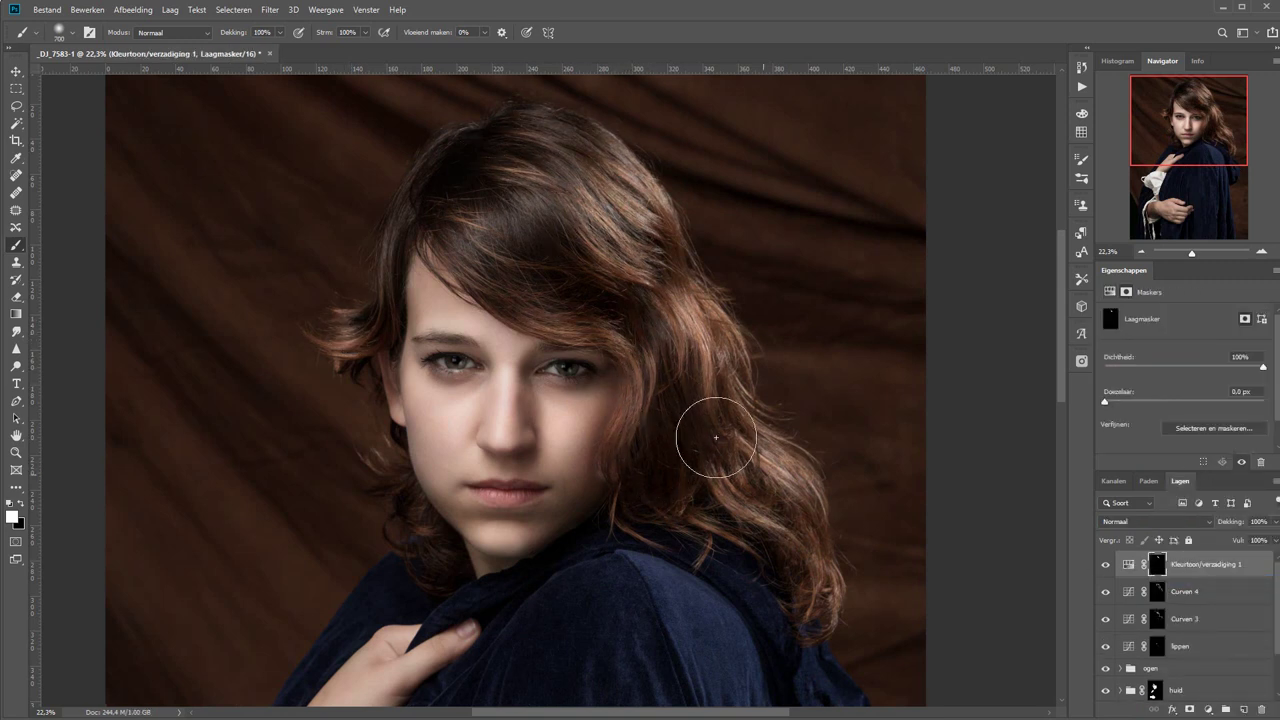
- Group the hair adjustment layers together and name the group haren
left_click(1192, 613, "shift")
key("ctrl+g")
double_click(1155, 559)
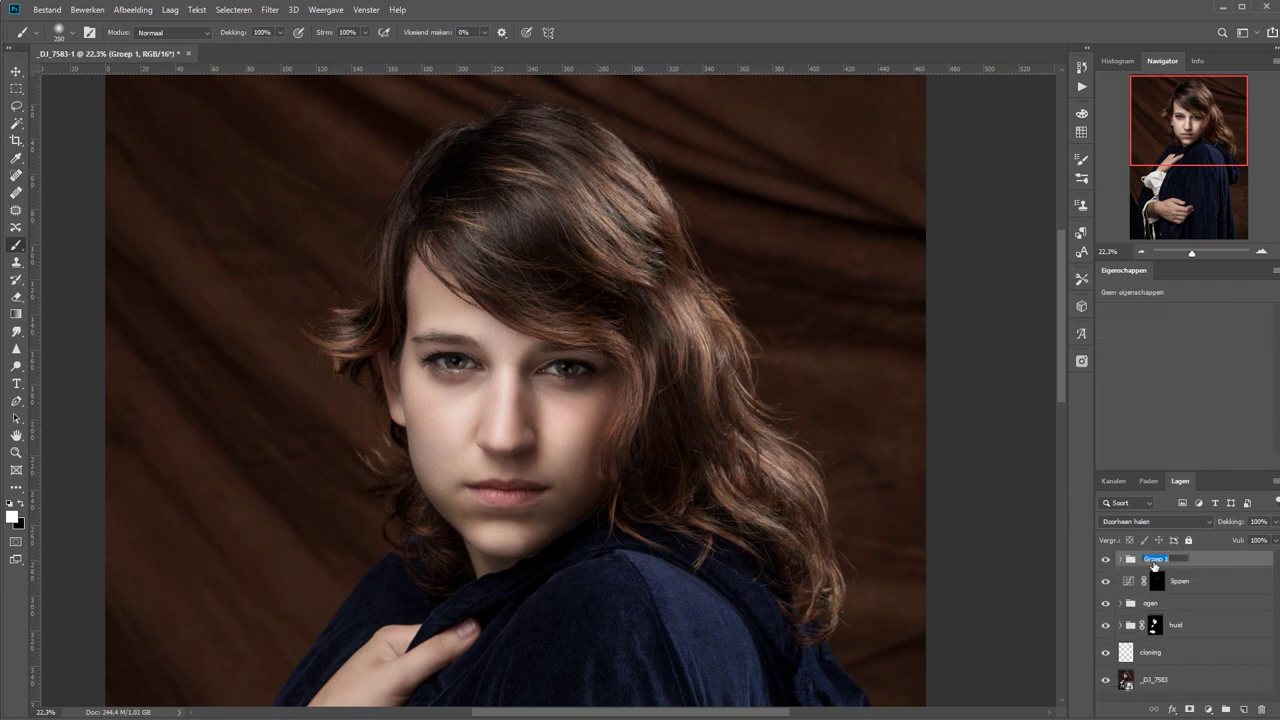
key("ctrl+0")
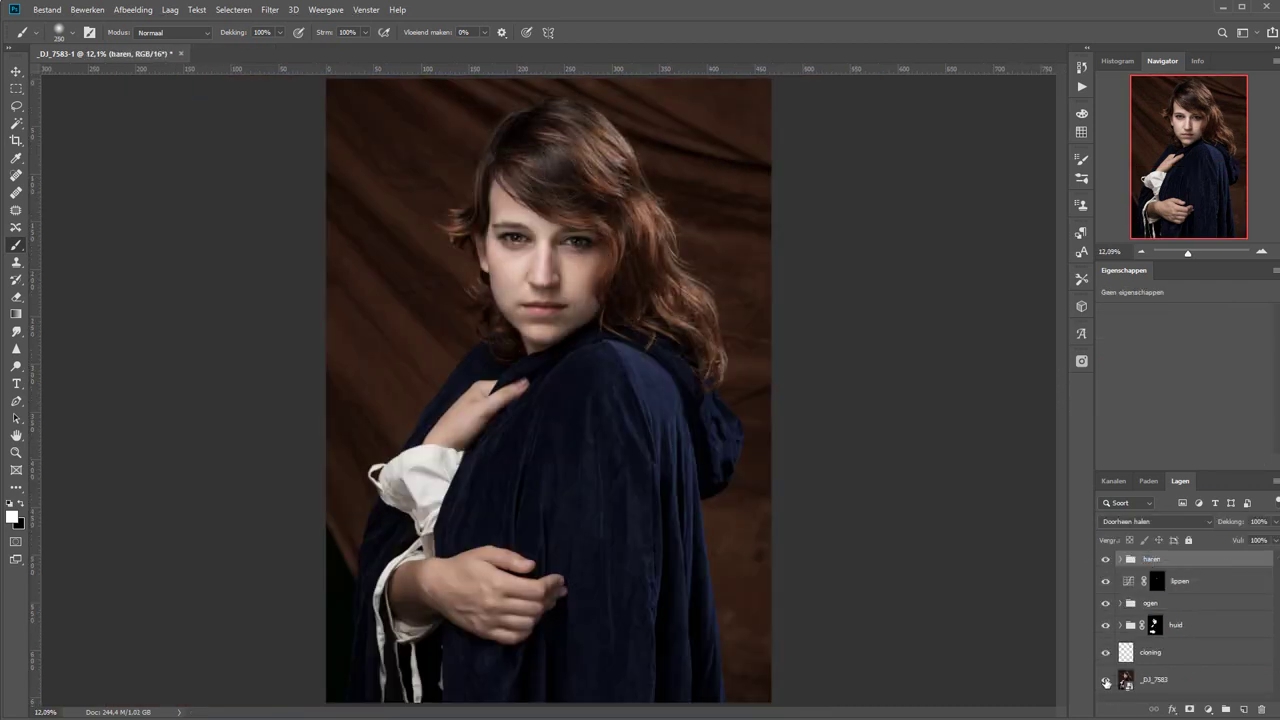
- Add a Hue/Saturation layer limited to the blues to shift the cloak's colour
left_click(1210, 711)
left_click(1229, 614)
left_click(1149, 332)
left_click(1150, 395)
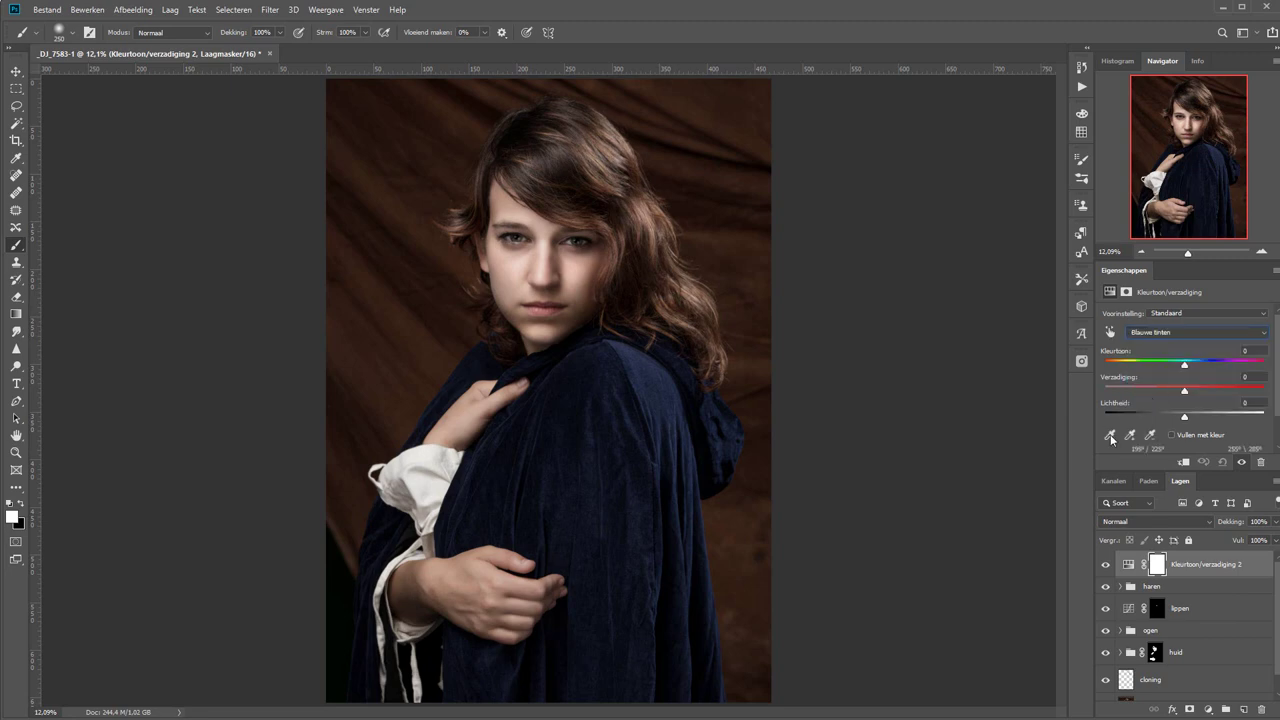
left_click_drag(1185, 370, 1117, 370)
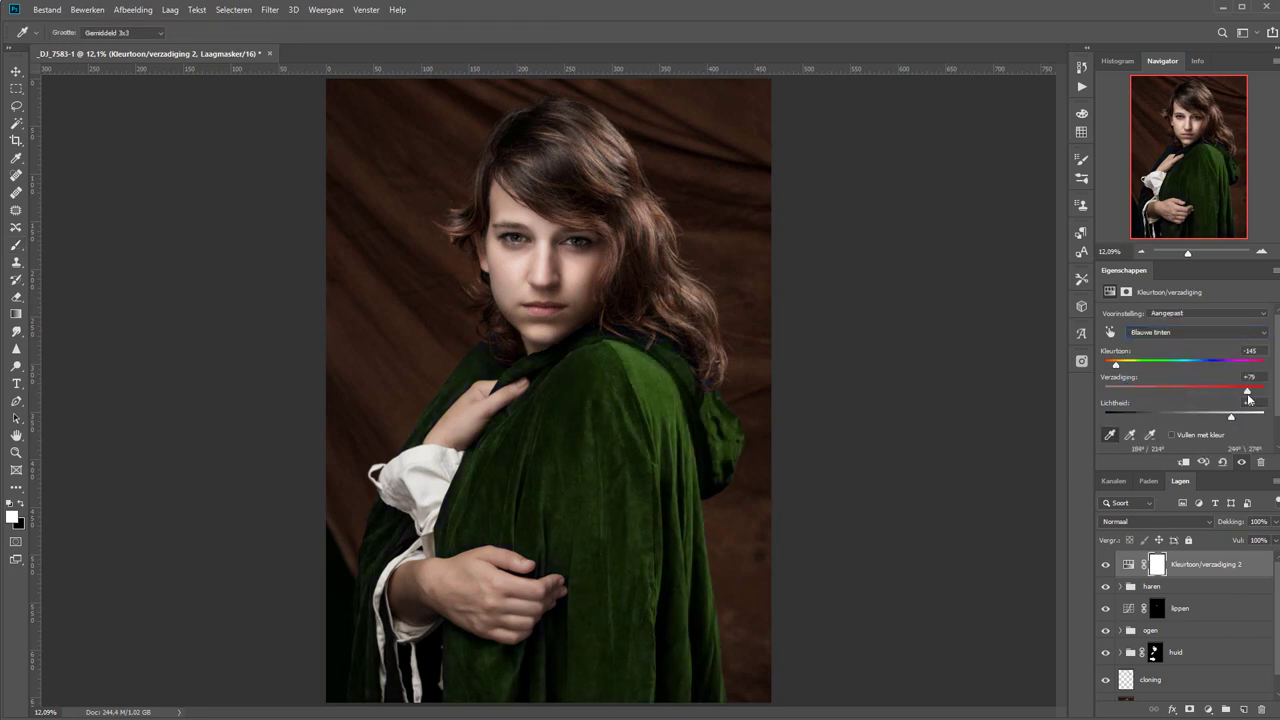
key("z")
left_click_drag(471, 614, 574, 437)
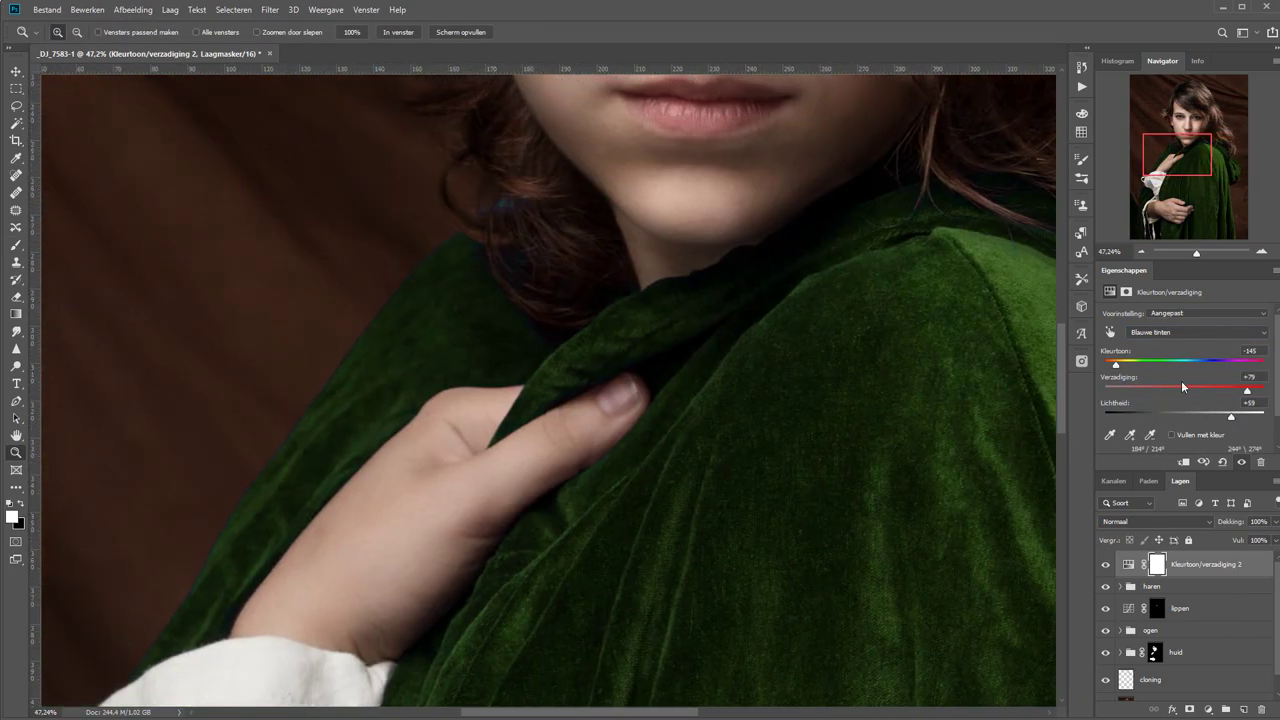
left_click(1195, 332)
scroll(1147, 428, "down", 1)
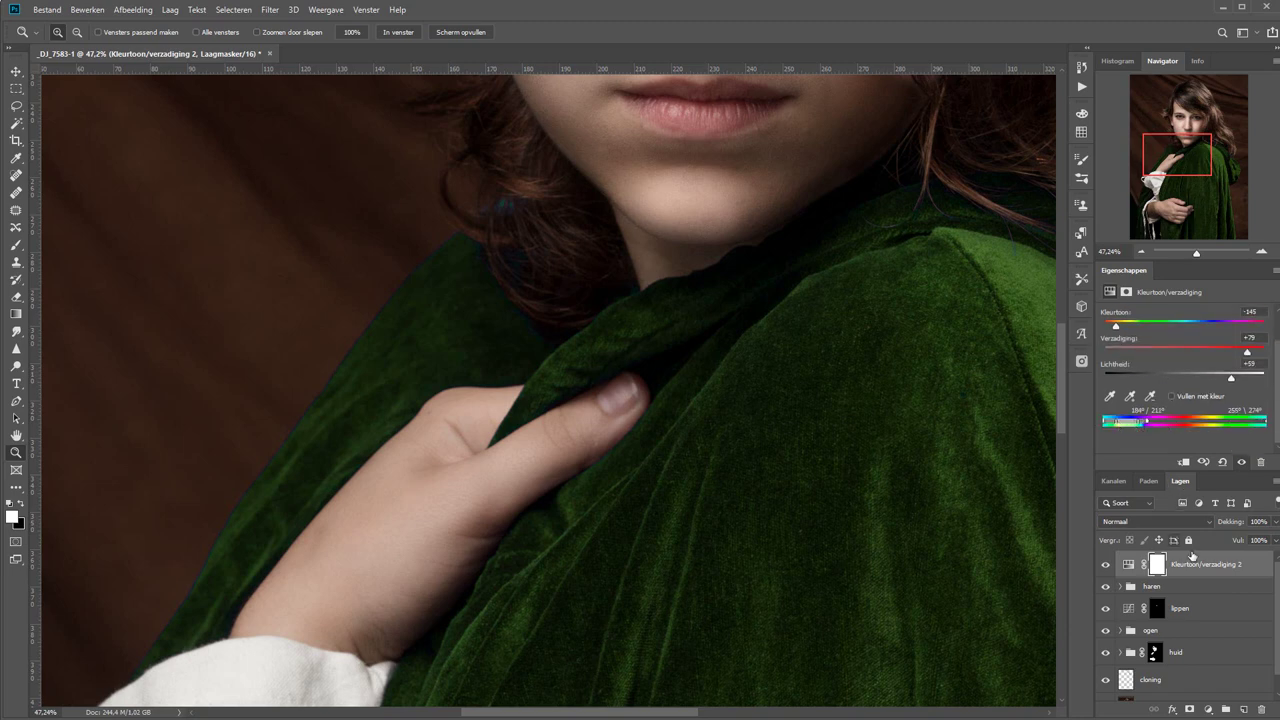
key("ctrl+z")
key("ctrl+0")
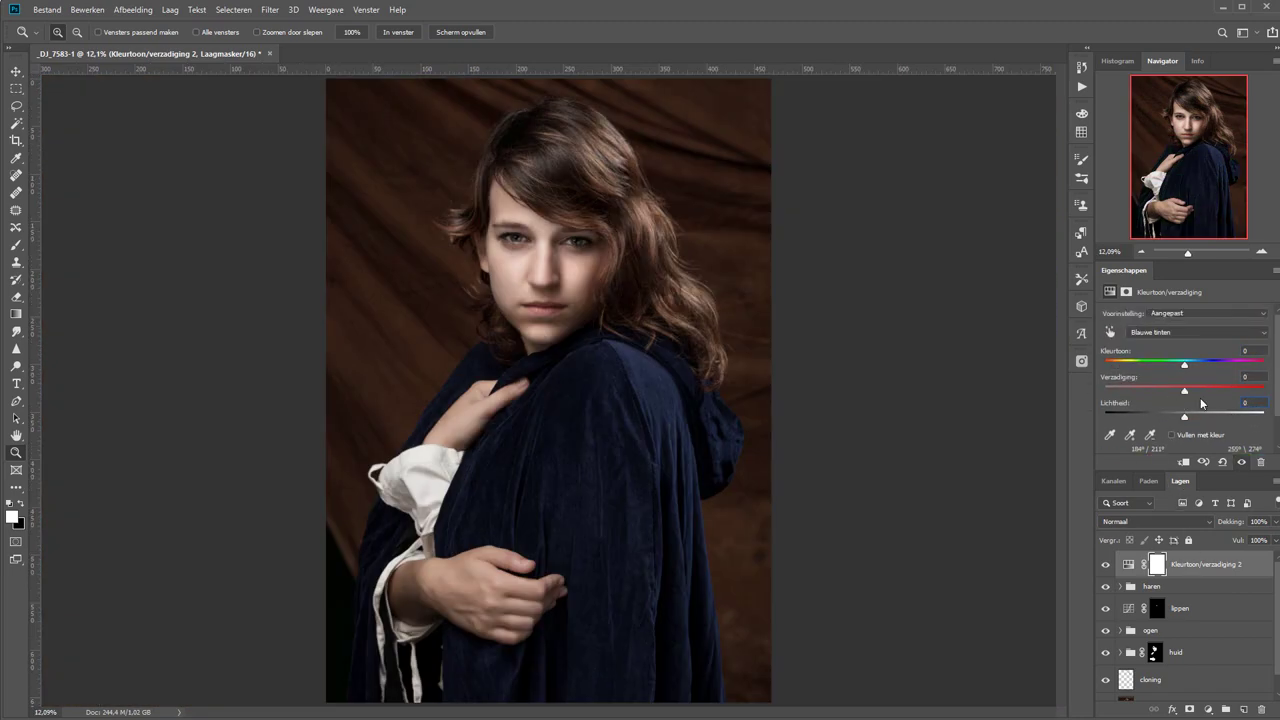
mouse_move(1197, 391)
left_mouse_down()
mouse_move(1104, 364)
mouse_move(1178, 364)
left_mouse_up()
- Add a Curves adjustment layer set to Luminosity blending for the cape
left_click(1207, 709)
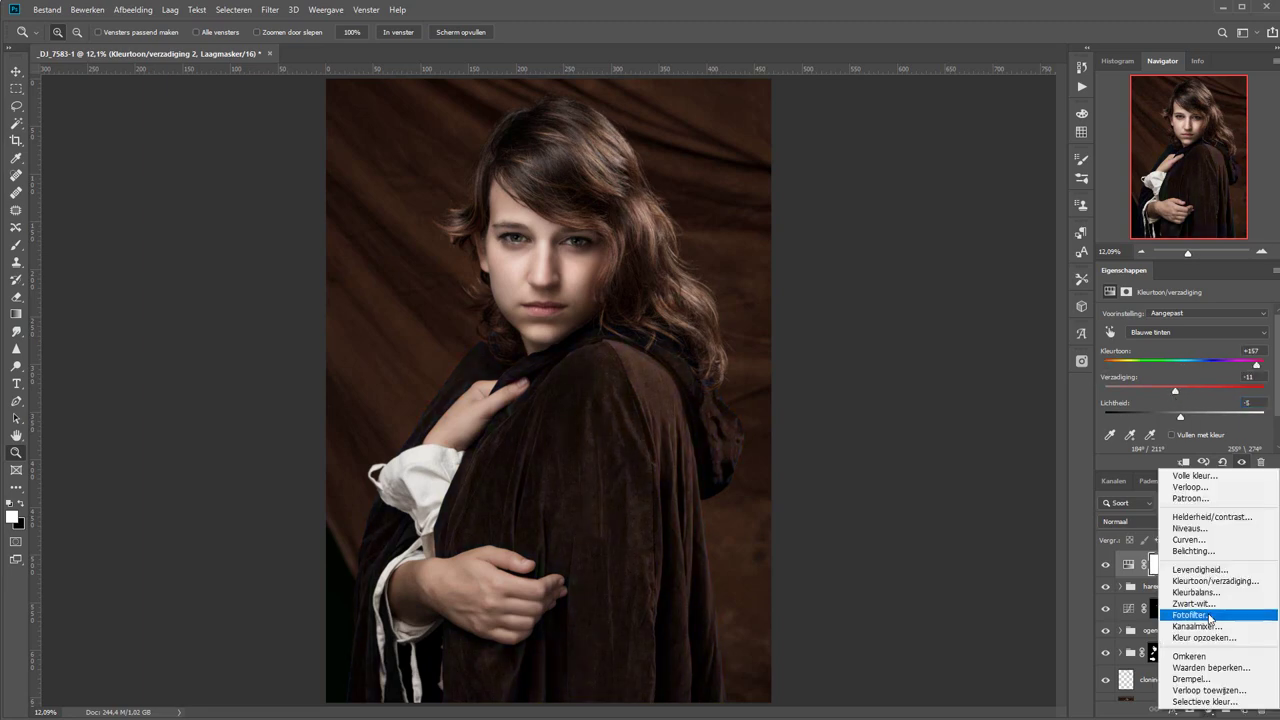
left_click(1190, 528)
left_click(1157, 521)
left_click(1115, 718)
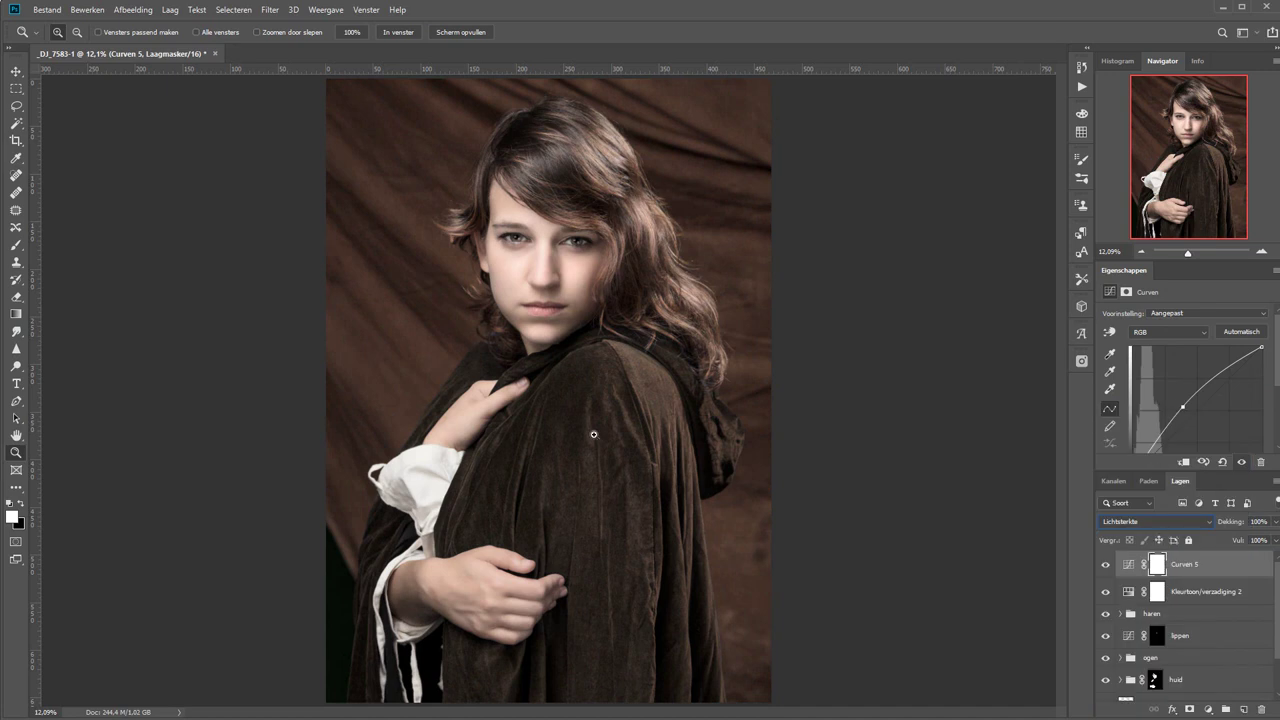
key("b")
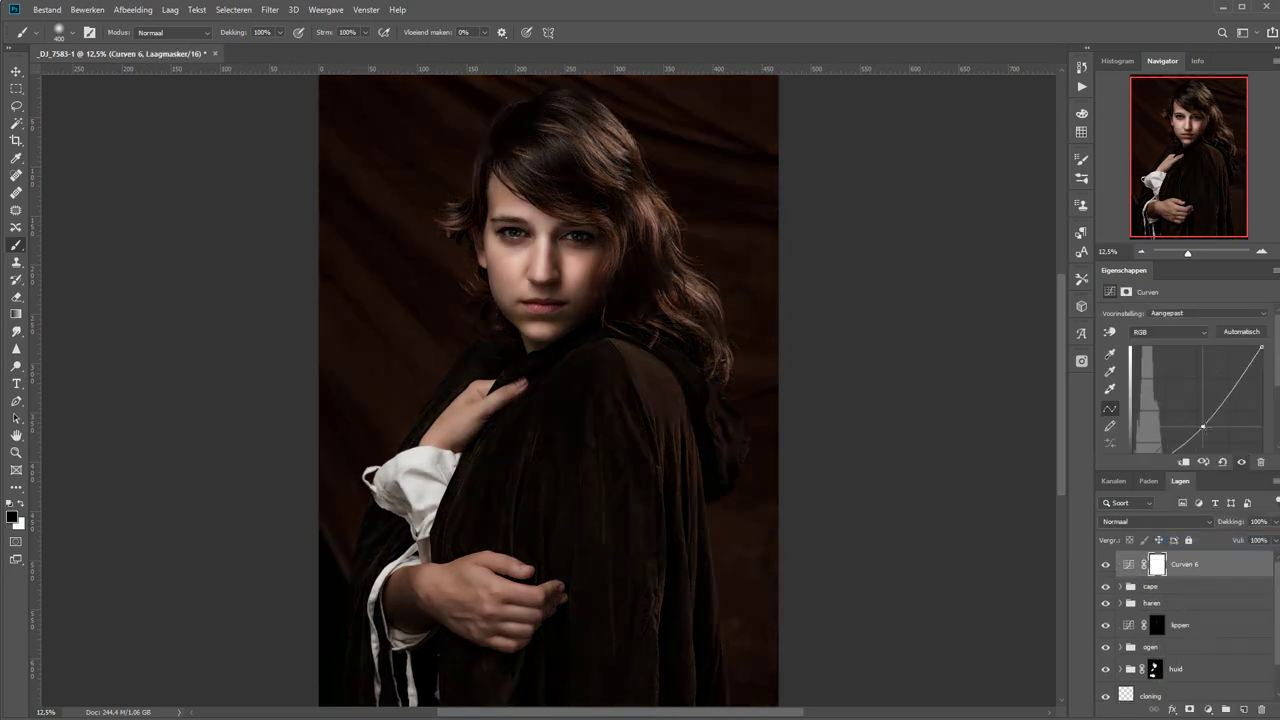
- Add a Luminosity Curves layer named blouse and invert its mask
left_click(1157, 521)
left_click(1115, 716)
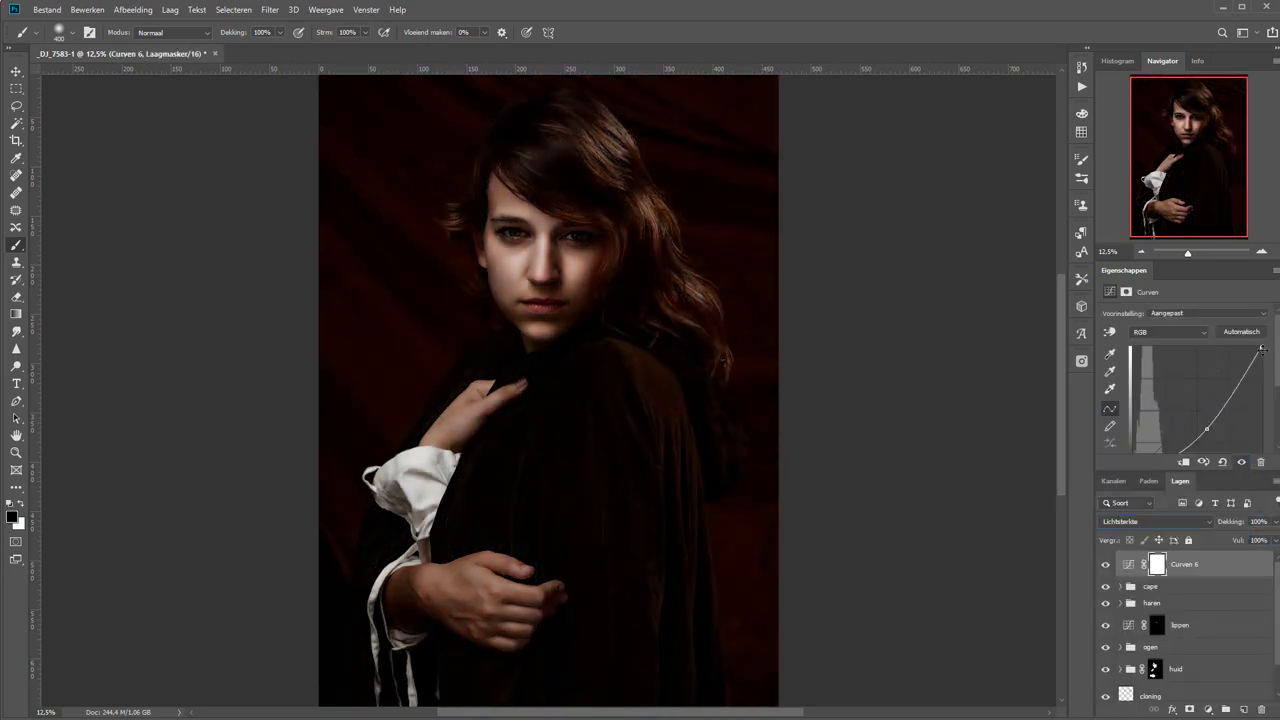
double_click(1180, 564)
type("blouse")
key("Return")
key("ctrl+i")
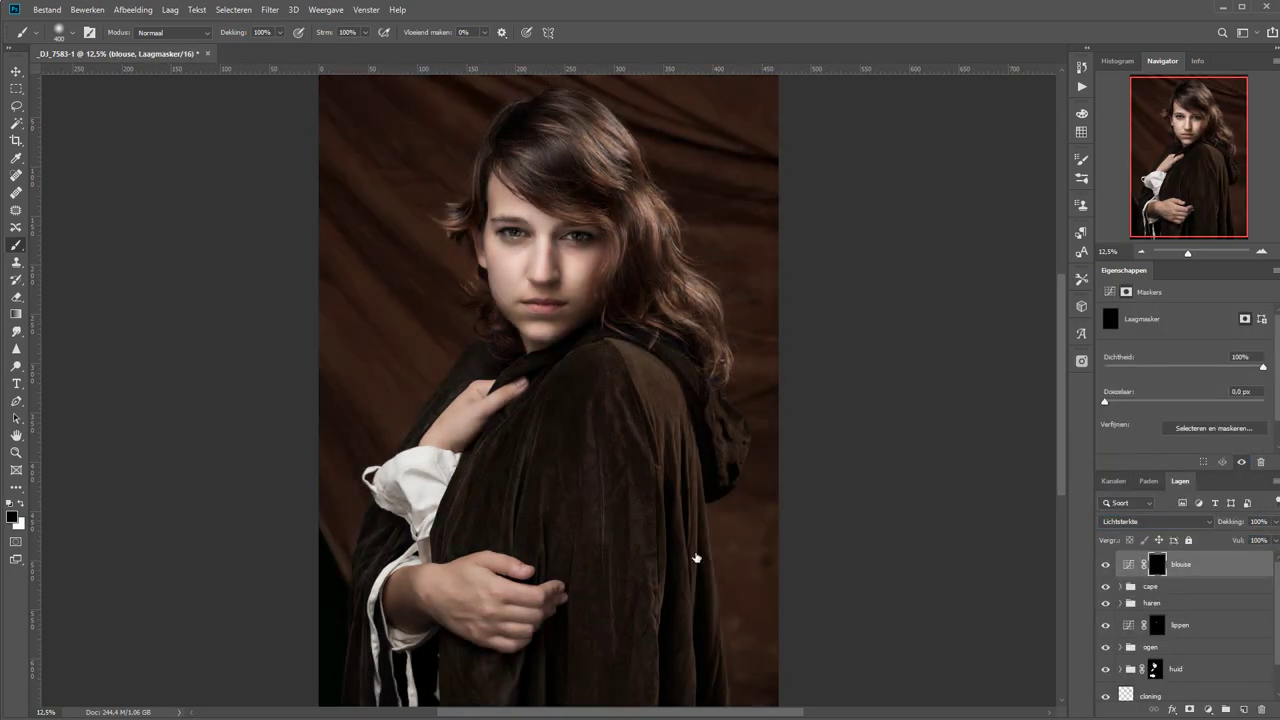
scroll(694, 557, "up", 5)
- Paint the adjustment onto the blouse strips, folds, edges and cuffs
left_click_drag(626, 634, 615, 553)
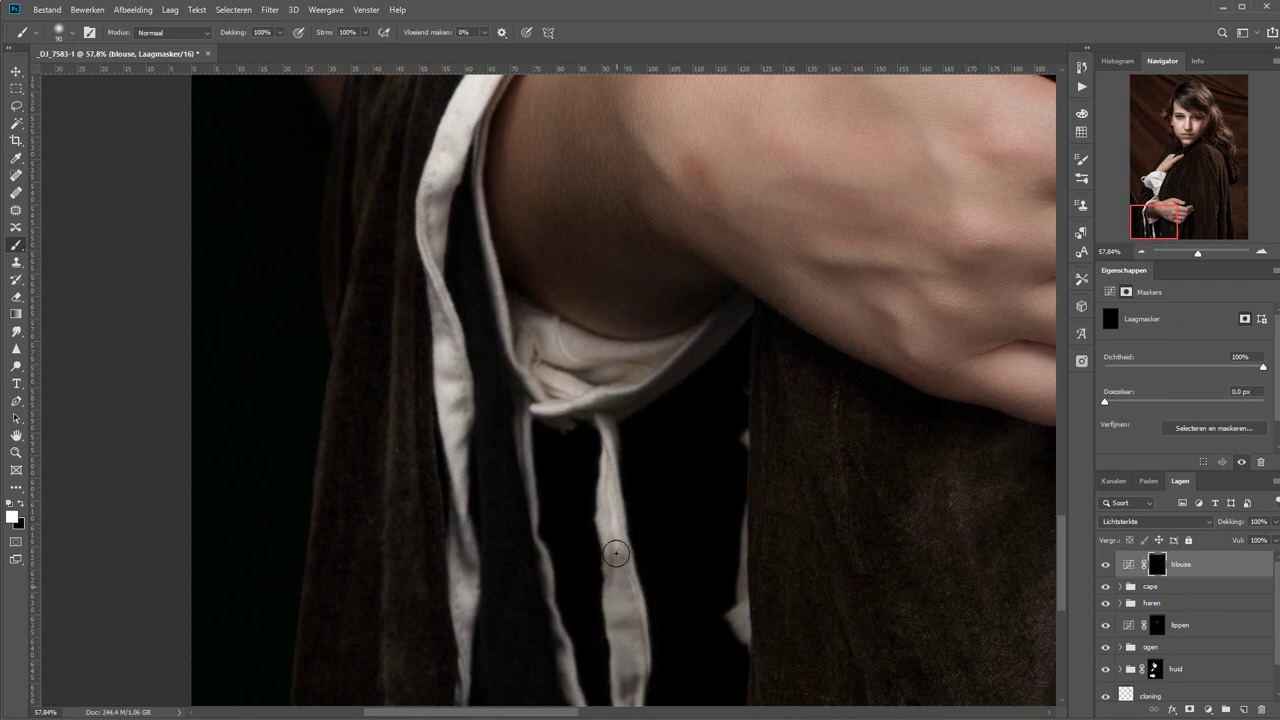
left_click_drag(612, 406, 530, 320)
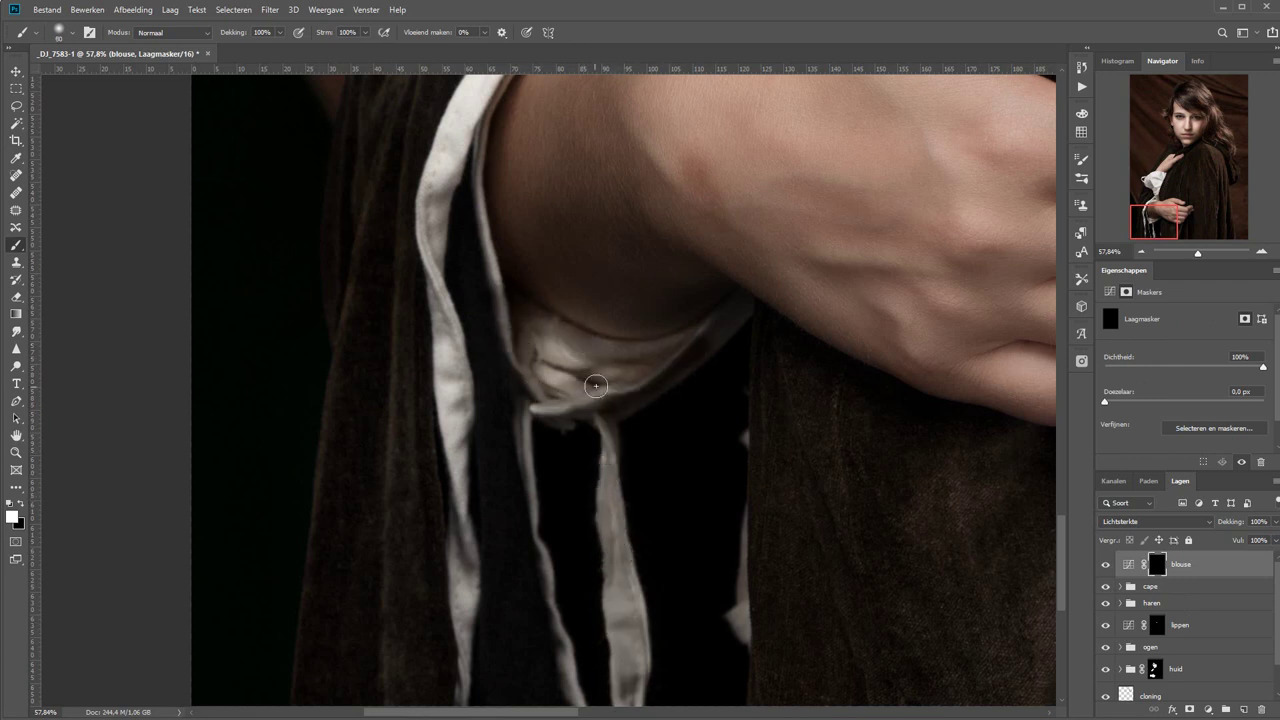
mouse_move(468, 101)
left_mouse_down()
mouse_move(420, 230)
mouse_move(462, 580)
mouse_move(449, 314)
left_mouse_up()
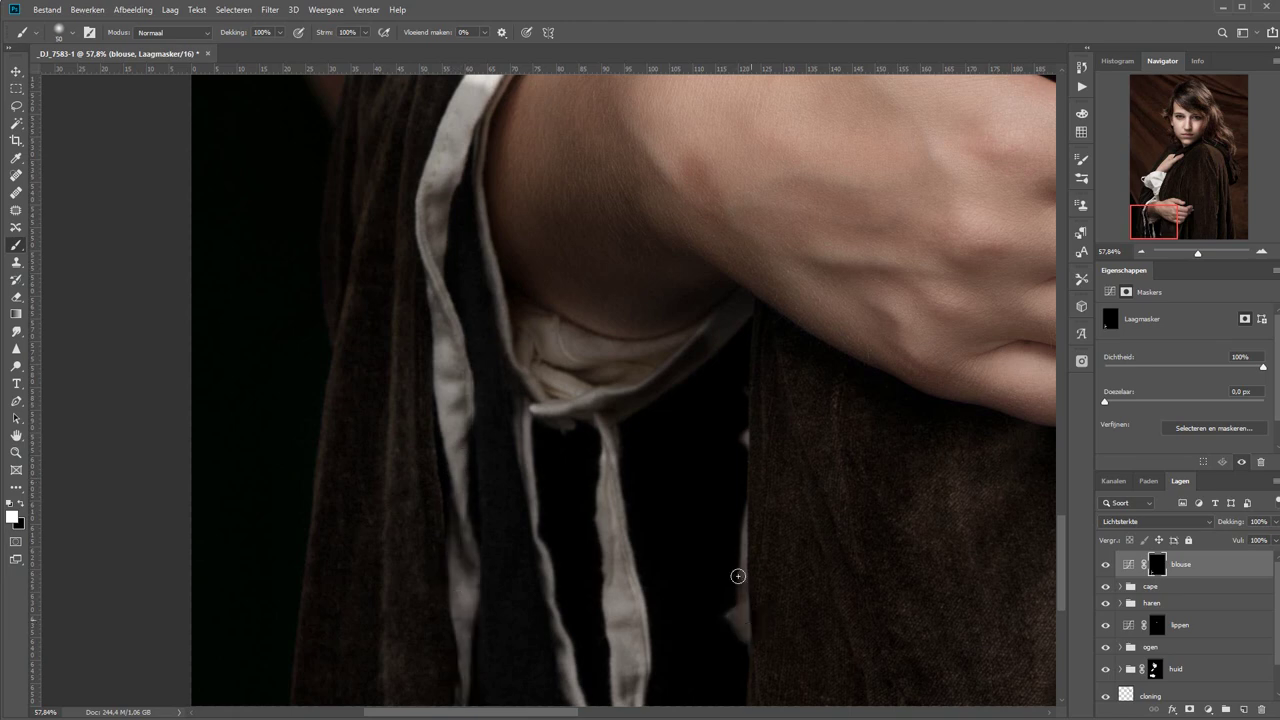
left_click_drag(738, 576, 740, 435)
scroll(552, 612, "up", 5)
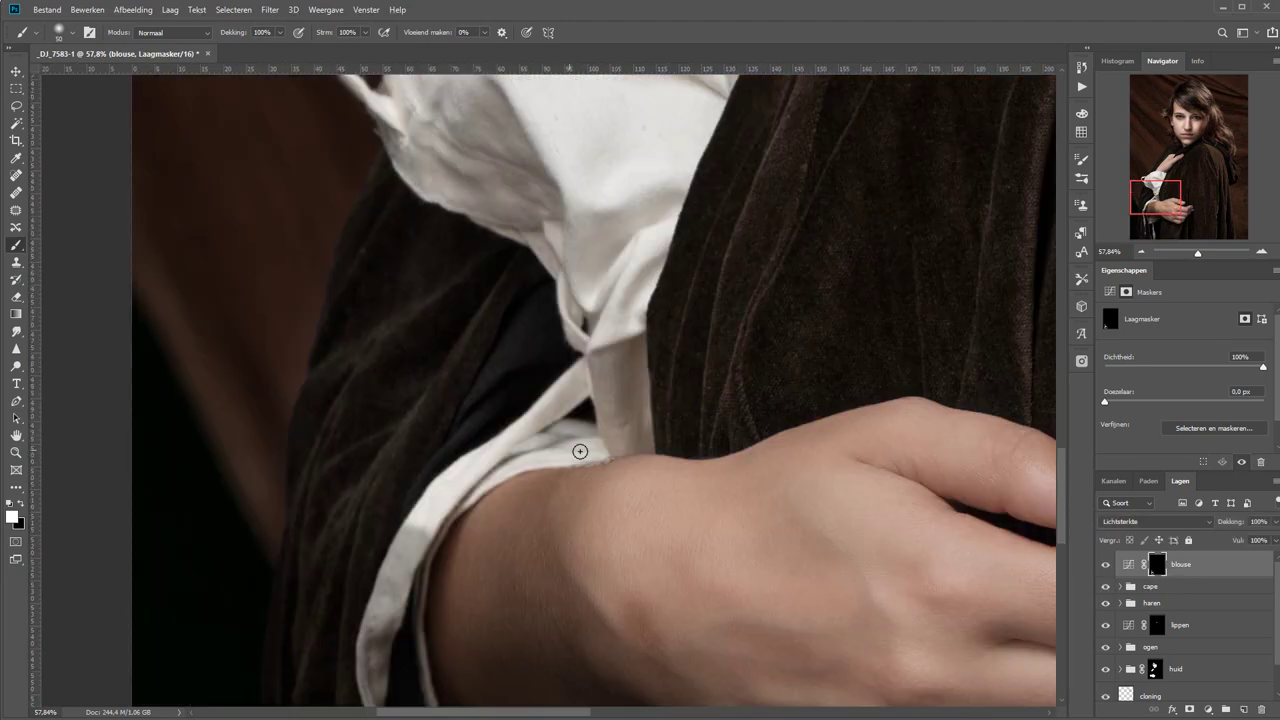
mouse_move(493, 472)
left_mouse_down()
mouse_move(423, 503)
mouse_move(591, 386)
mouse_move(605, 468)
left_mouse_up()
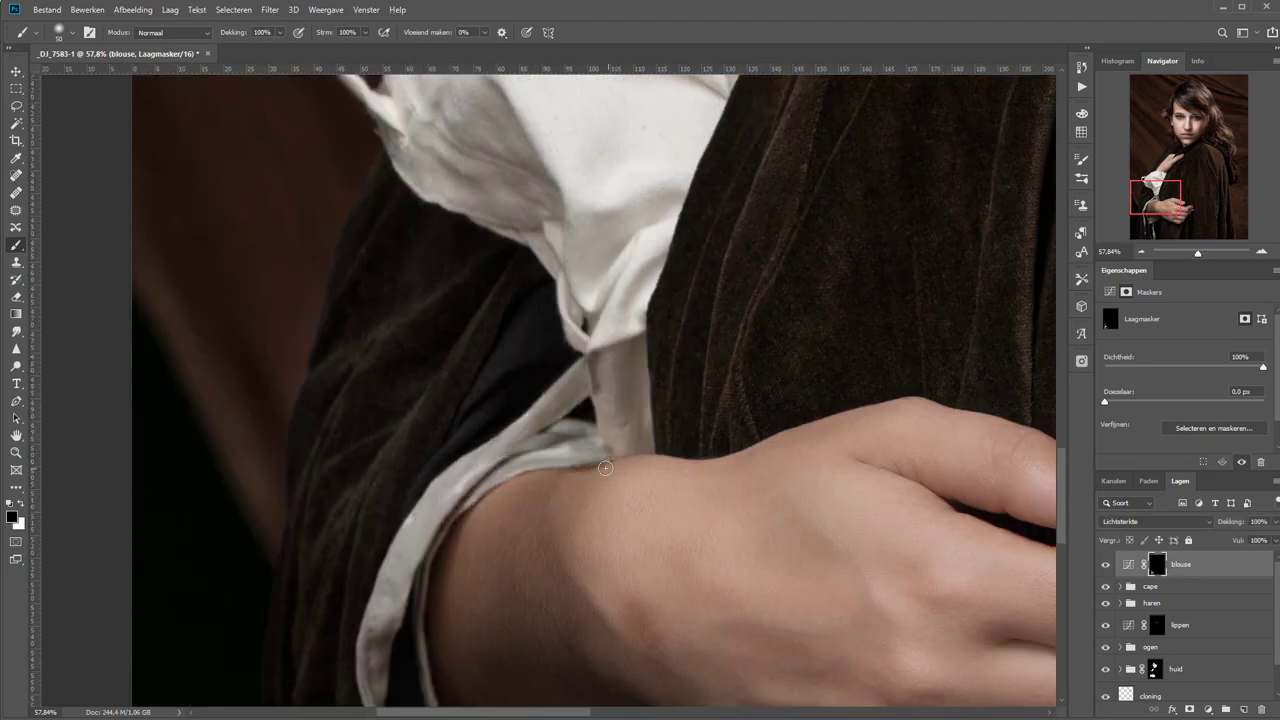
left_click_drag(640, 408, 601, 387)
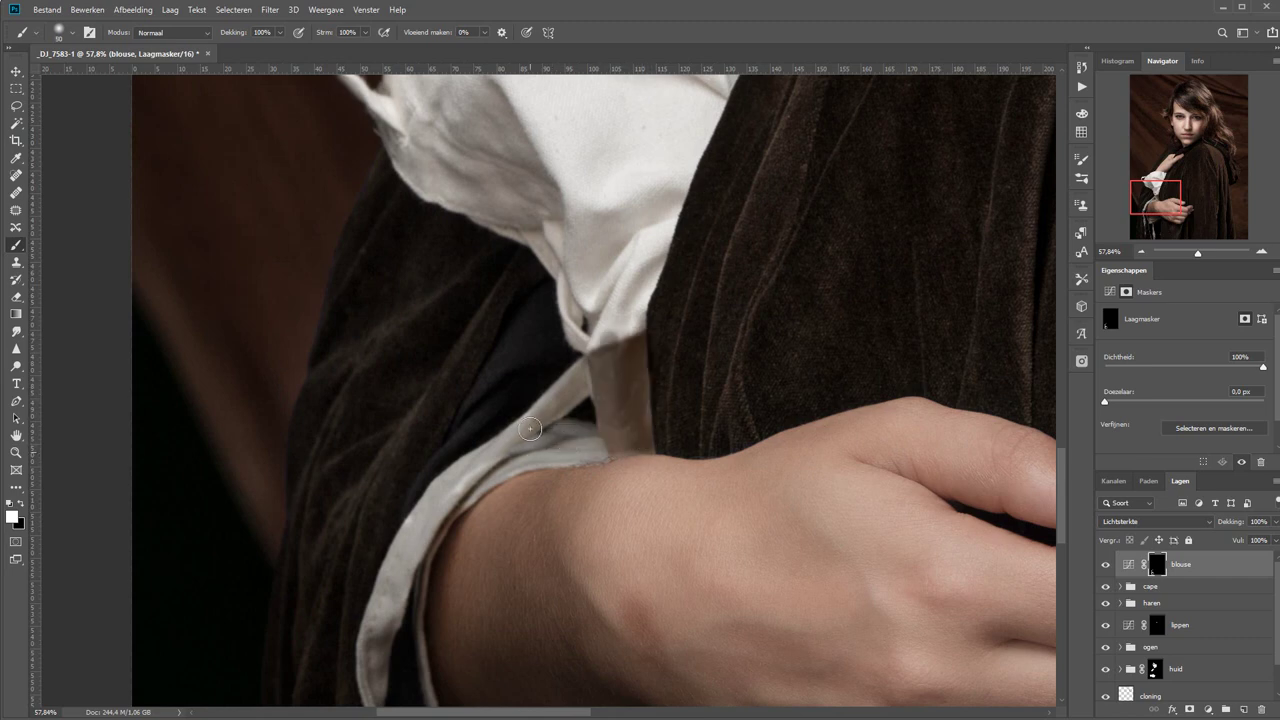
mouse_move(530, 428)
left_mouse_down()
mouse_move(565, 255)
mouse_move(430, 190)
mouse_move(695, 145)
mouse_move(624, 296)
left_mouse_up()
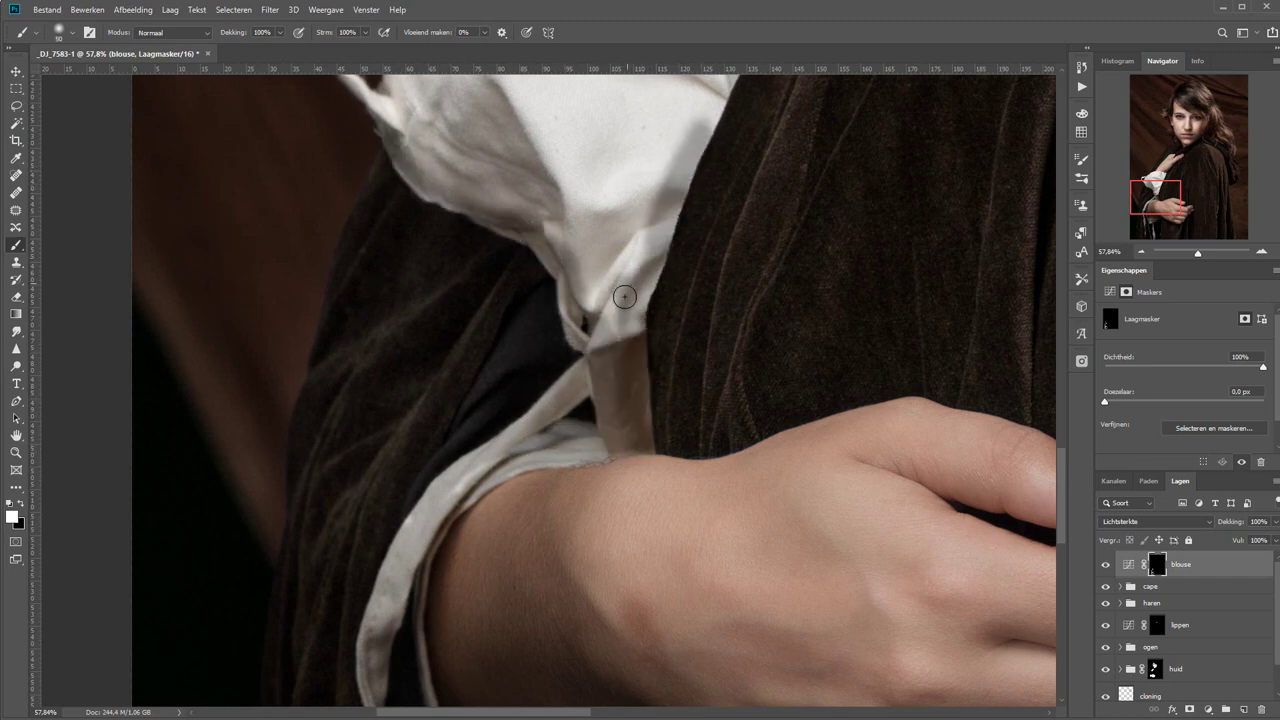
left_click_drag(700, 145, 600, 443)
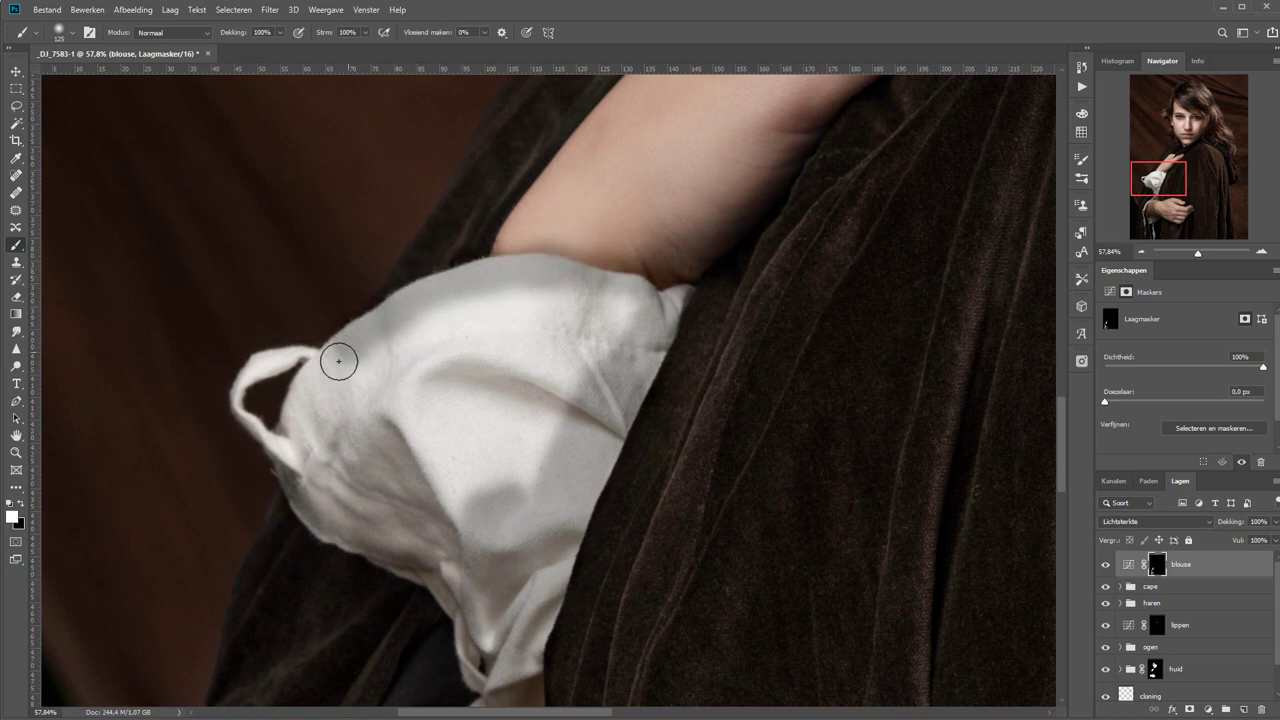
left_click_drag(338, 361, 443, 523)
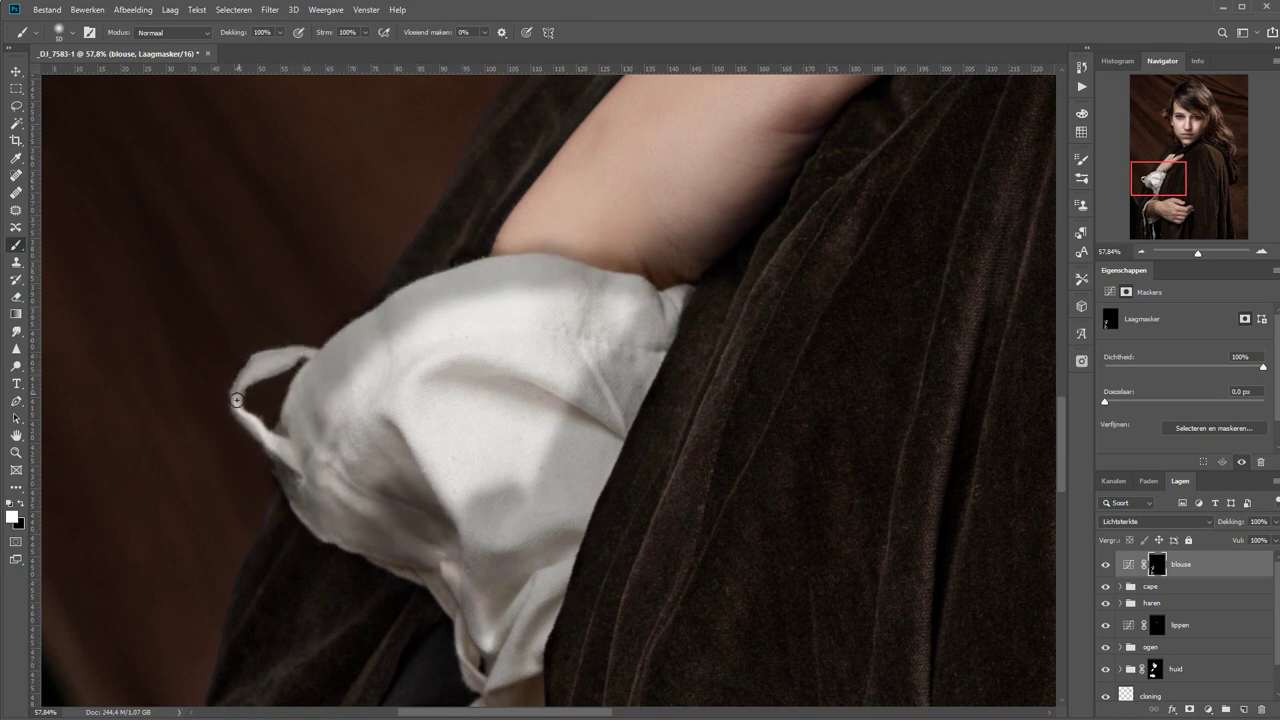
left_click_drag(553, 246, 674, 266)
- Fill gaps in the blouse mask and set the layer's opacity to 51%
key("alt+backslash")
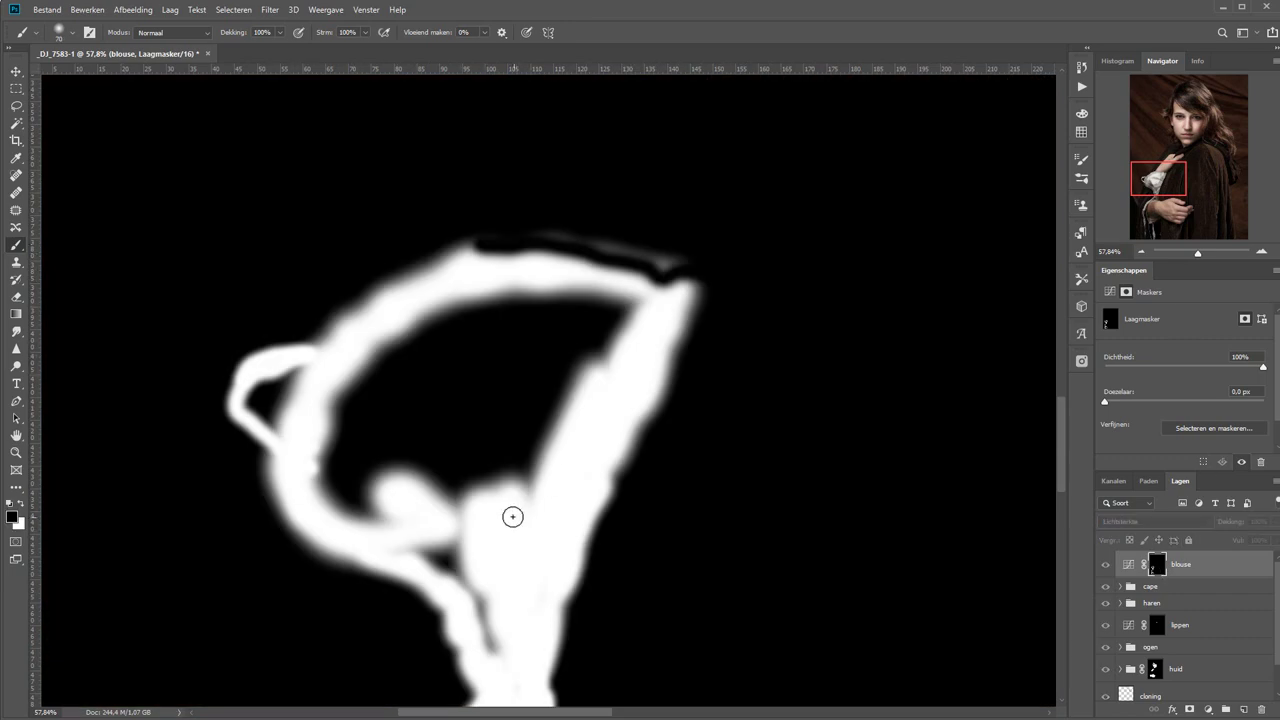
mouse_move(428, 465)
left_mouse_down()
mouse_move(623, 314)
mouse_move(371, 486)
mouse_move(503, 323)
mouse_move(527, 319)
mouse_move(423, 537)
mouse_move(434, 531)
left_mouse_up()
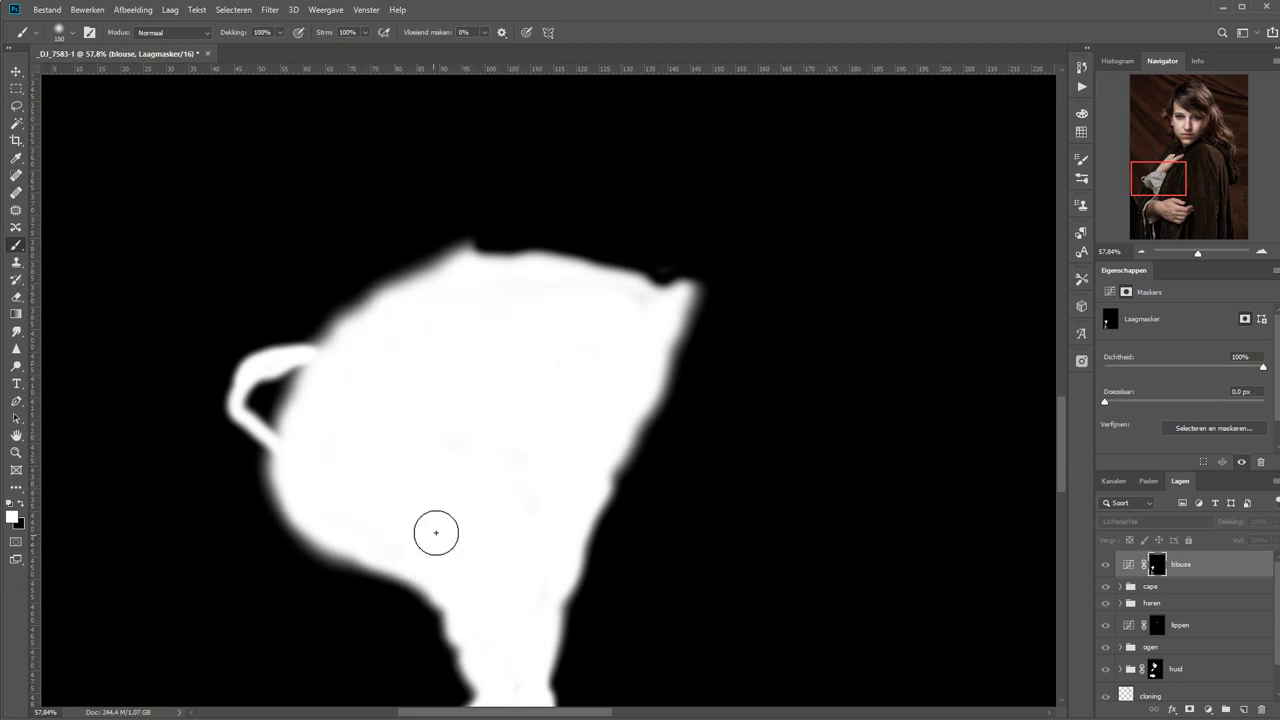
key("ctrl+0")
key("ctrl+2")
left_click_drag(1226, 516, 1187, 533)
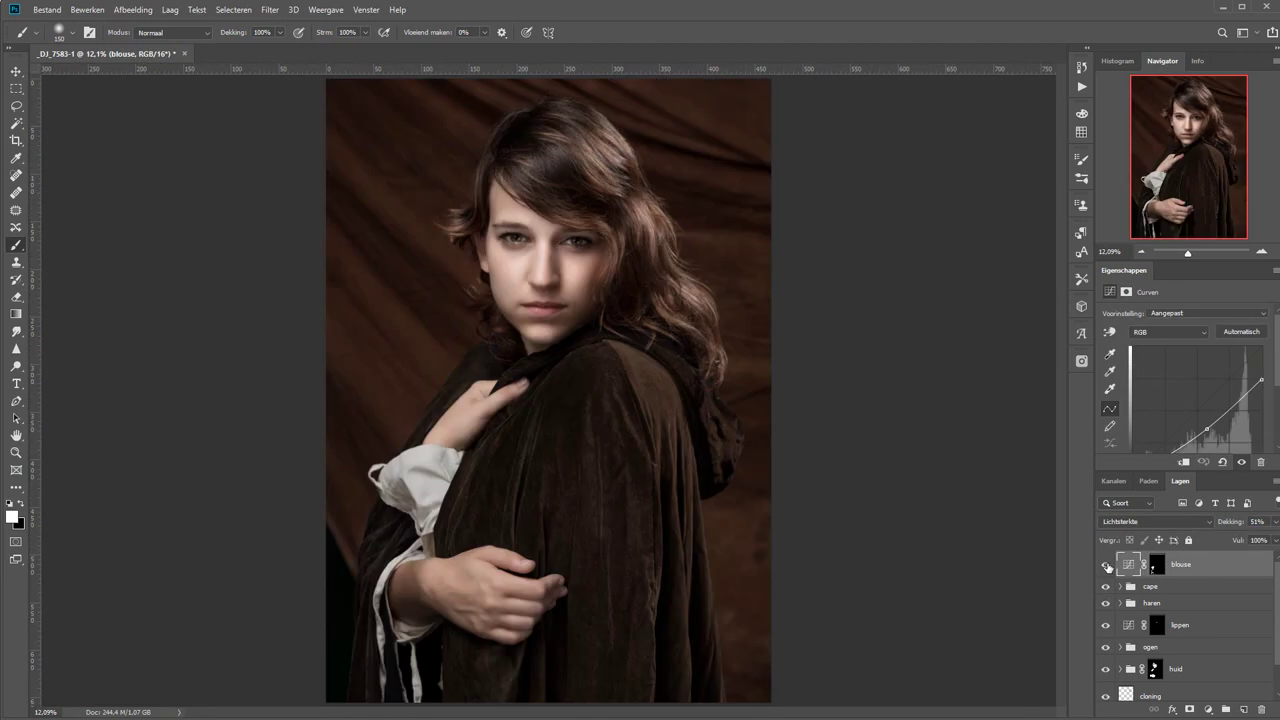
- Add a darkening Curves layer and a Hue/Saturation layer with saturation -56
left_click(1207, 710)
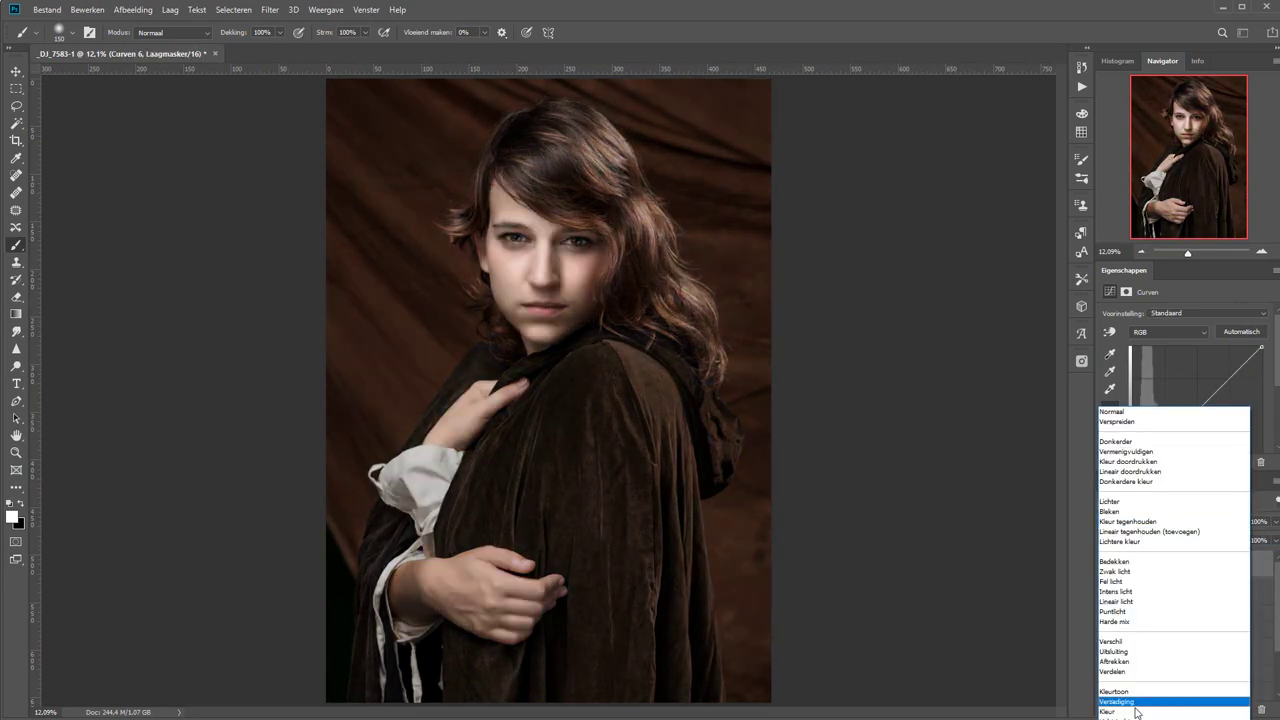
left_click(1127, 472)
left_click(1208, 710)
left_click(1214, 581)
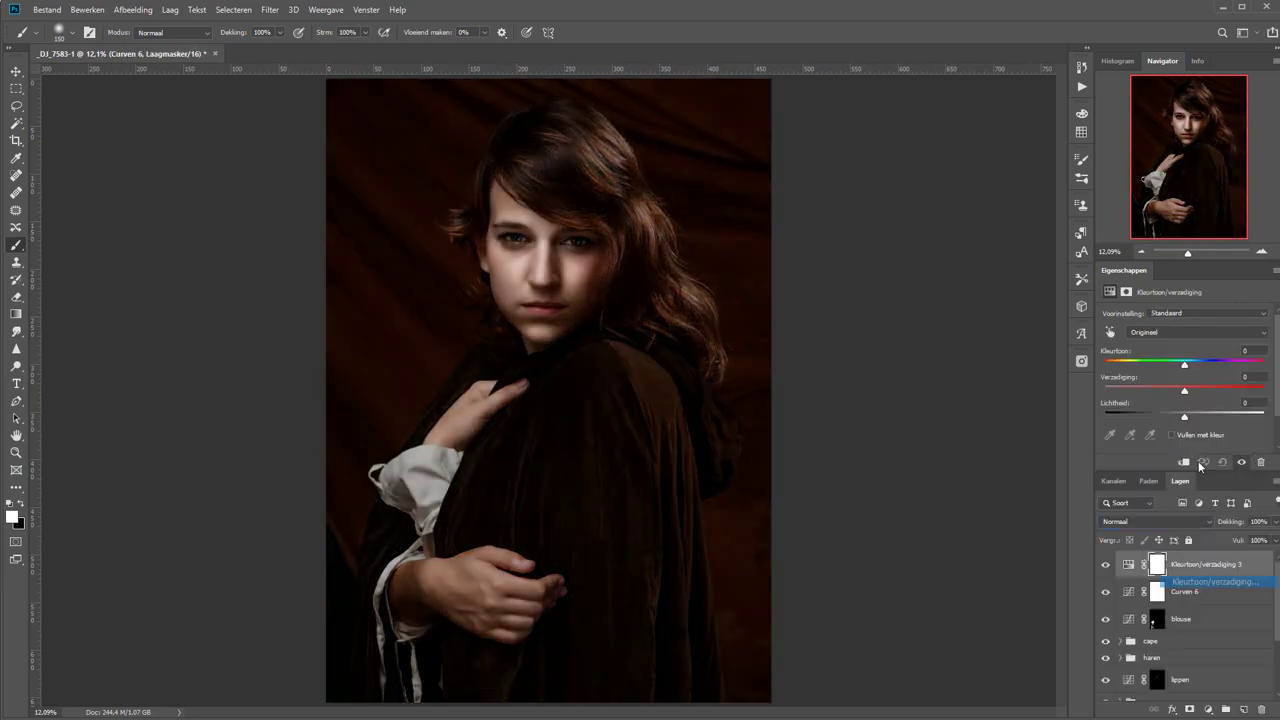
left_click_drag(1184, 389, 1141, 393)
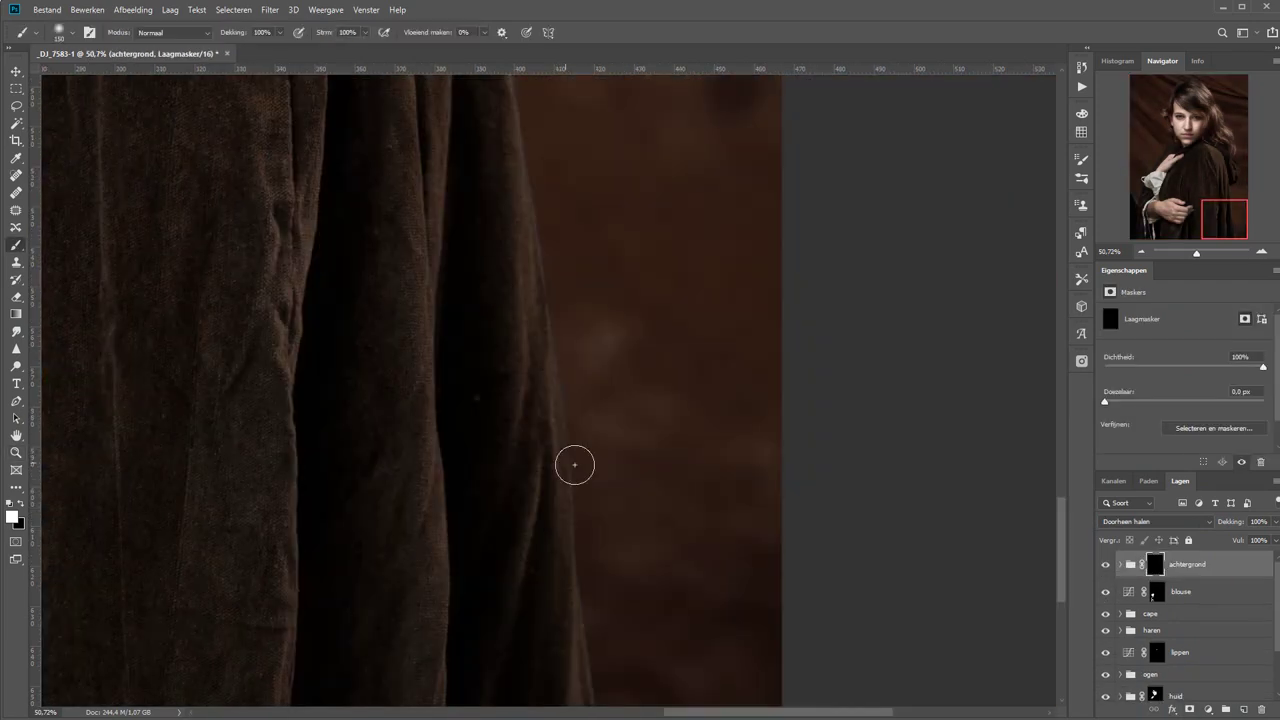
- Paint the background mask along the cape and hair edges, zoomed to 200% near the neck and ear
mouse_move(575, 465)
left_mouse_down()
mouse_move(606, 588)
mouse_move(534, 86)
mouse_move(649, 656)
mouse_move(611, 480)
mouse_move(734, 420)
mouse_move(811, 160)
mouse_move(808, 441)
mouse_move(731, 334)
mouse_move(760, 235)
left_mouse_up()
mouse_move(760, 235)
left_mouse_down()
mouse_move(743, 494)
mouse_move(697, 420)
mouse_move(663, 222)
mouse_move(669, 386)
mouse_move(597, 251)
mouse_move(660, 443)
mouse_move(526, 204)
mouse_move(611, 383)
mouse_move(291, 254)
mouse_move(180, 290)
left_mouse_up()
mouse_move(180, 290)
left_mouse_down()
mouse_move(566, 229)
mouse_move(409, 480)
mouse_move(543, 380)
mouse_move(411, 434)
mouse_move(534, 609)
left_mouse_up()
key("z")
left_click(517, 511)
key("b")
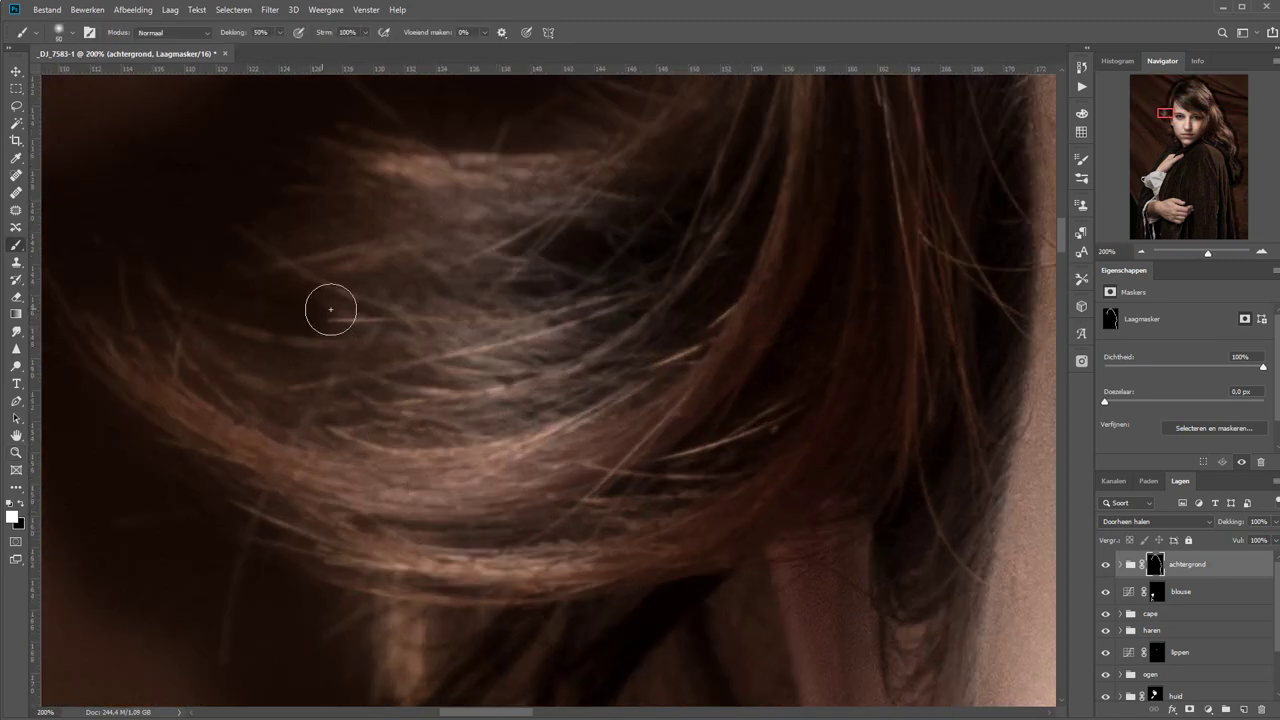
scroll(547, 389, "down", 3)
mouse_move(547, 389)
left_mouse_down()
mouse_move(663, 480)
mouse_move(776, 445)
left_mouse_up()
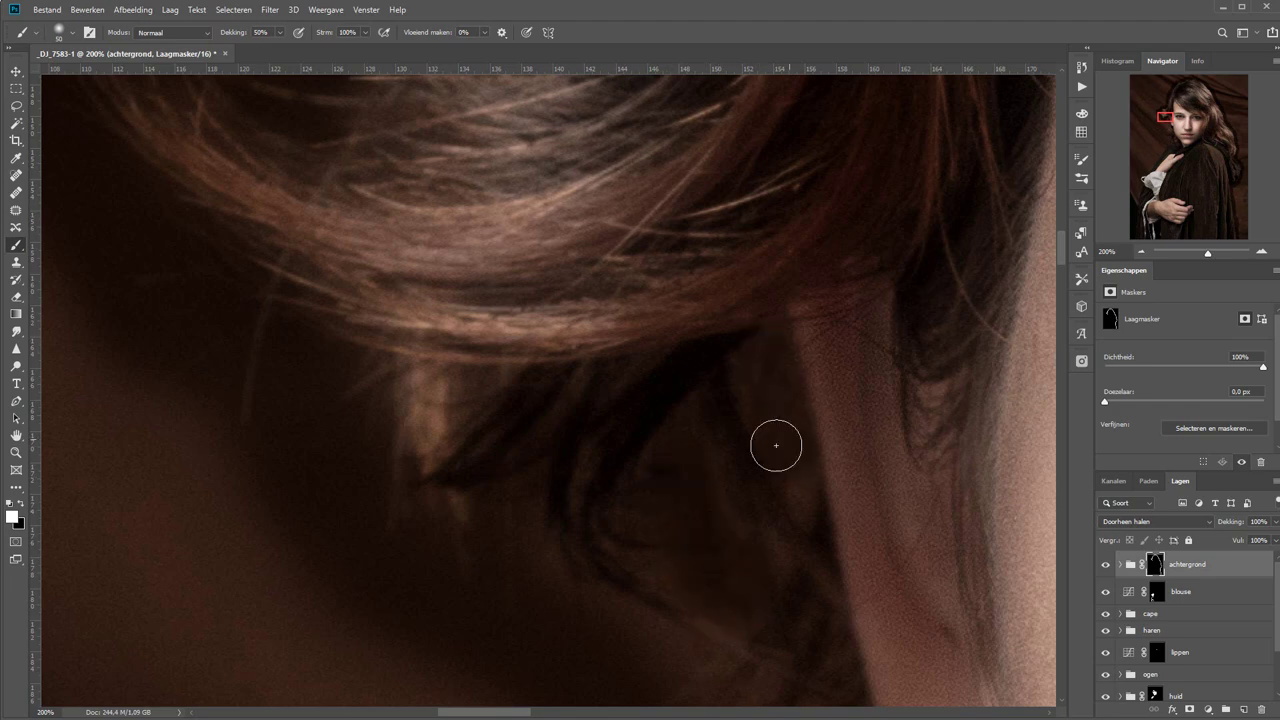
scroll(692, 669, "down", 3)
left_click_drag(471, 269, 591, 437)
- Paint the mask over the hair near the neck, then use a smaller brush at 40% opacity
scroll(591, 437, "down", 2)
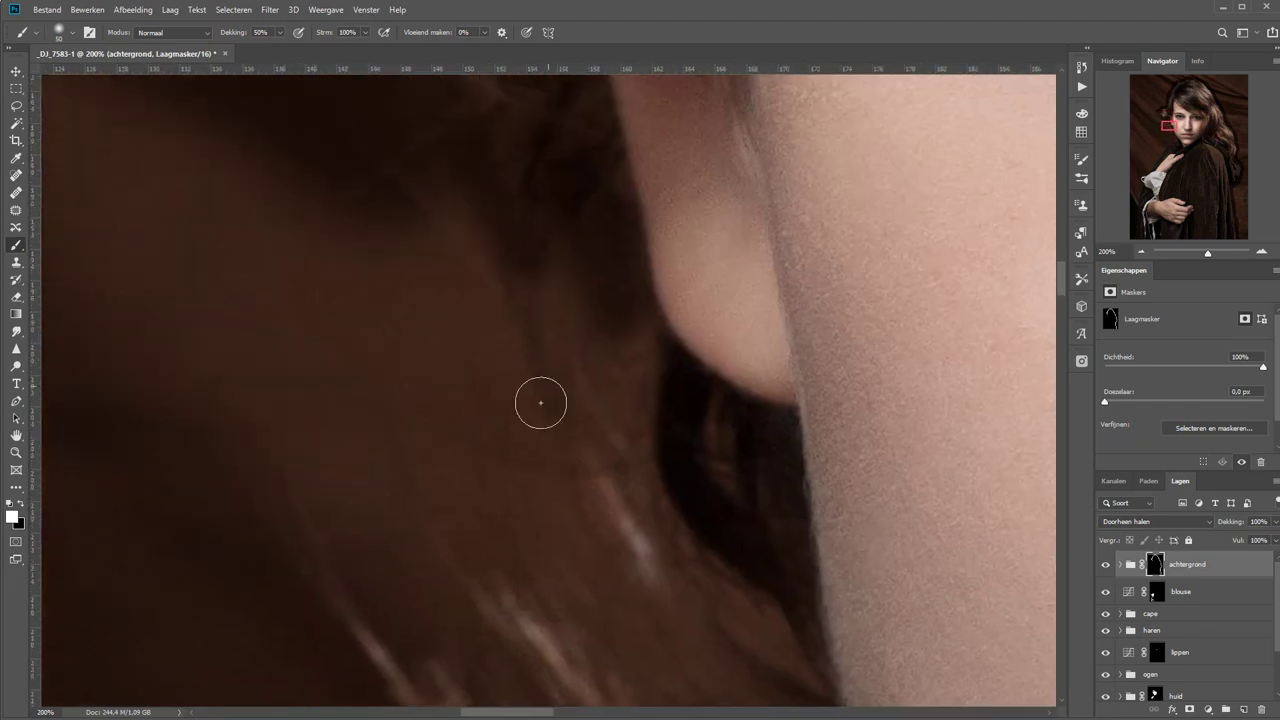
scroll(540, 403, "down", 5)
left_click_drag(517, 449, 480, 543)
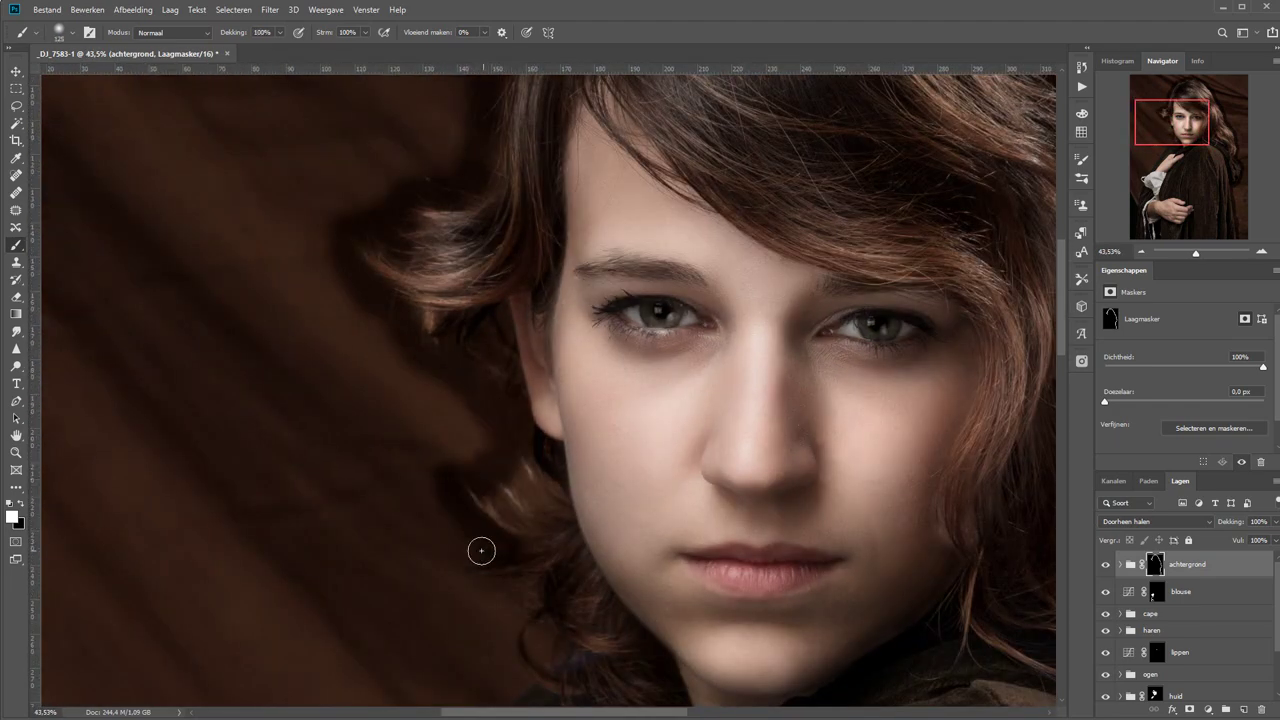
scroll(514, 480, "down", 3)
scroll(543, 434, "up", 2)
scroll(519, 375, "up", 5)
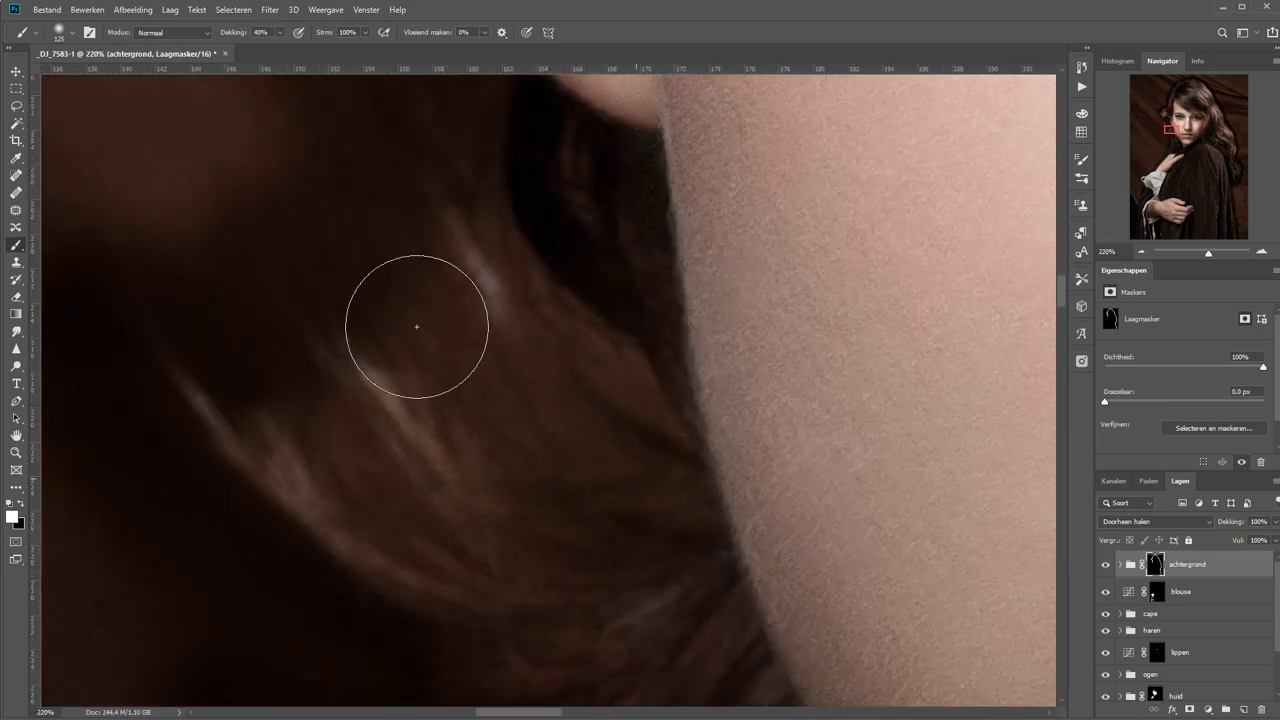
key("bracketleft")
key("bracketleft")
key("bracketleft")
key("bracketleft")
key("bracketleft")
key("4")
scroll(480, 415, "down", 5)
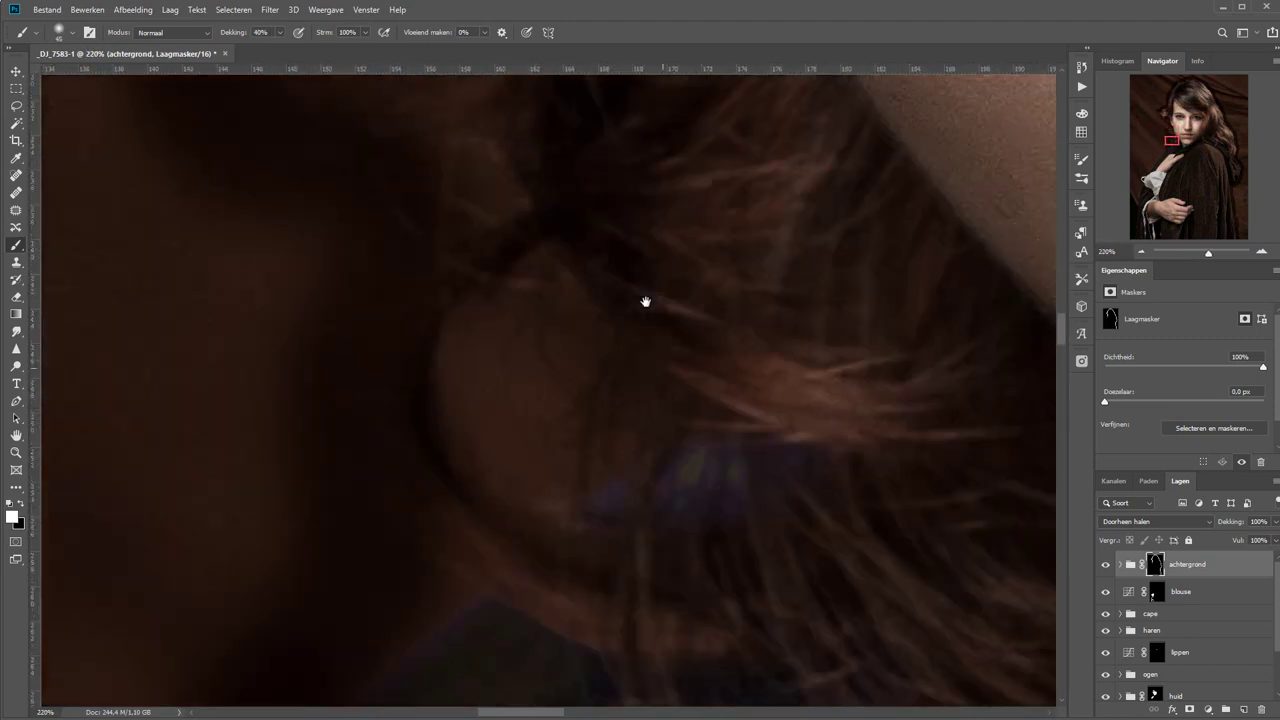
scroll(653, 586, "down", 5)
- On Kleurtoon/verzadiging 2 in the cape group, set Blauwe tinten saturation to -33 and widen the blue range
left_click(1150, 613)
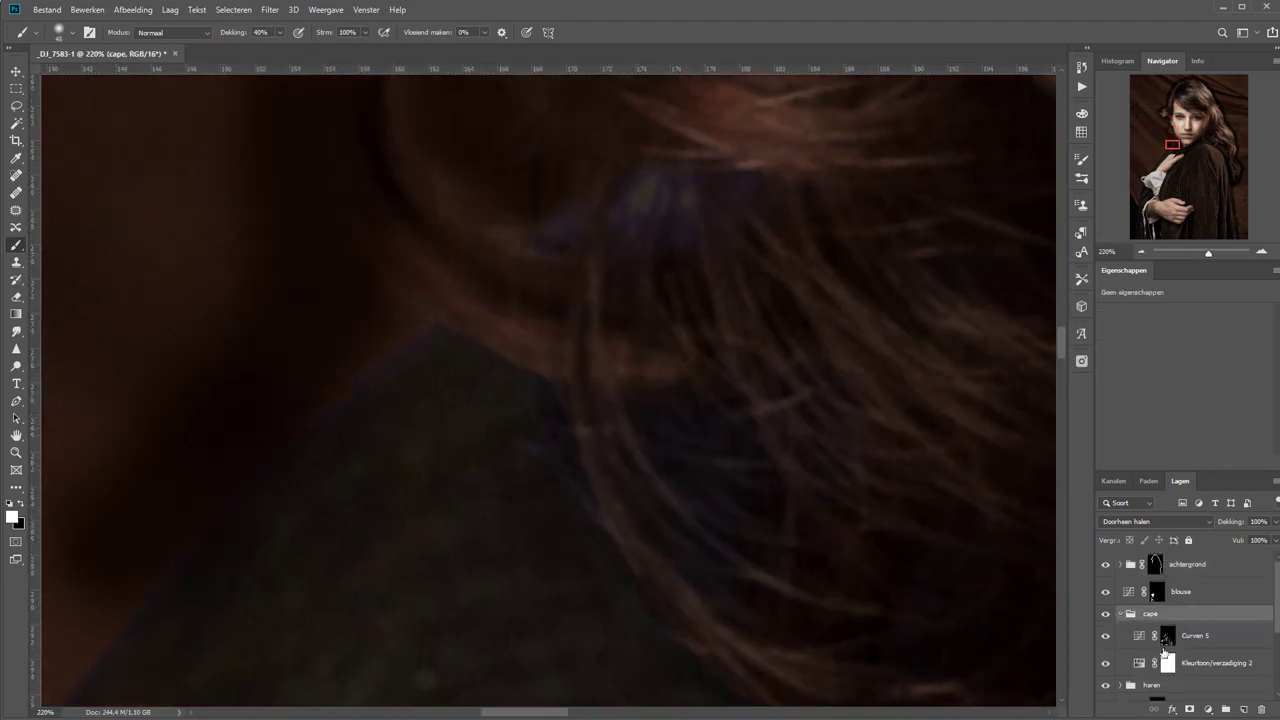
left_click(1119, 613)
left_click(1200, 662)
left_click(1195, 332)
left_click(1148, 393)
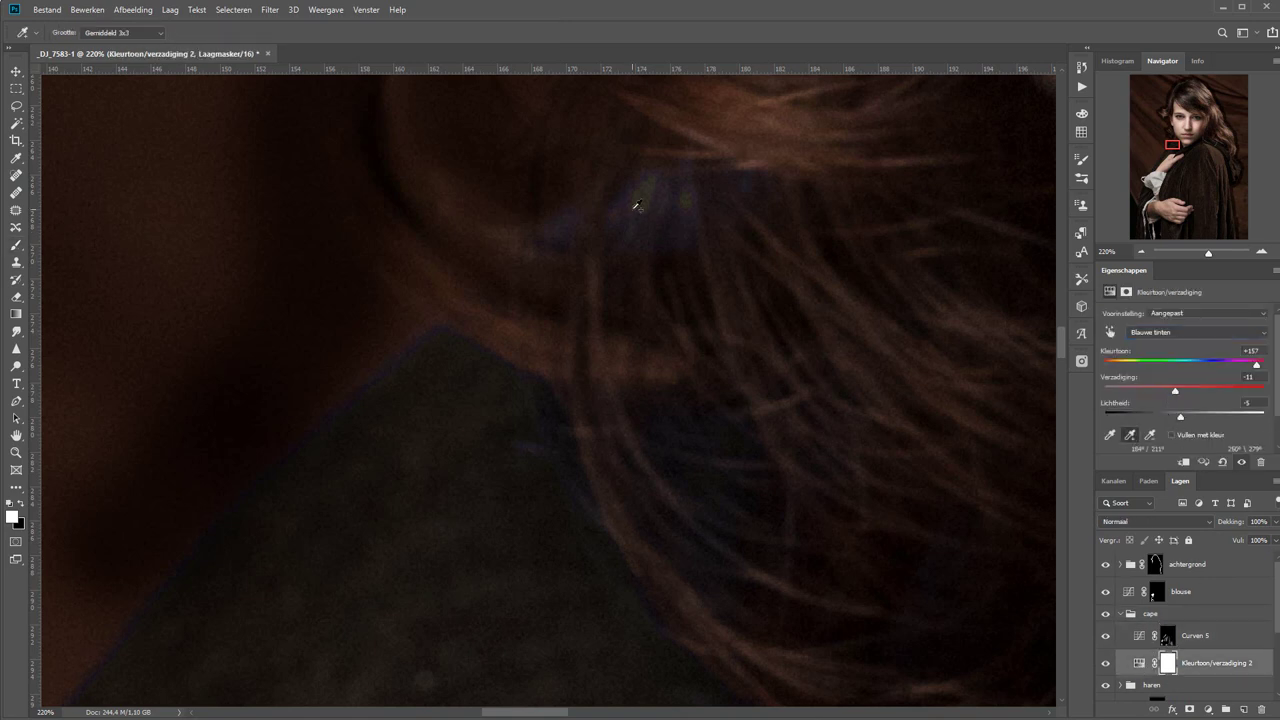
left_click_drag(1144, 392, 1161, 392)
scroll(1194, 401, "down", 1)
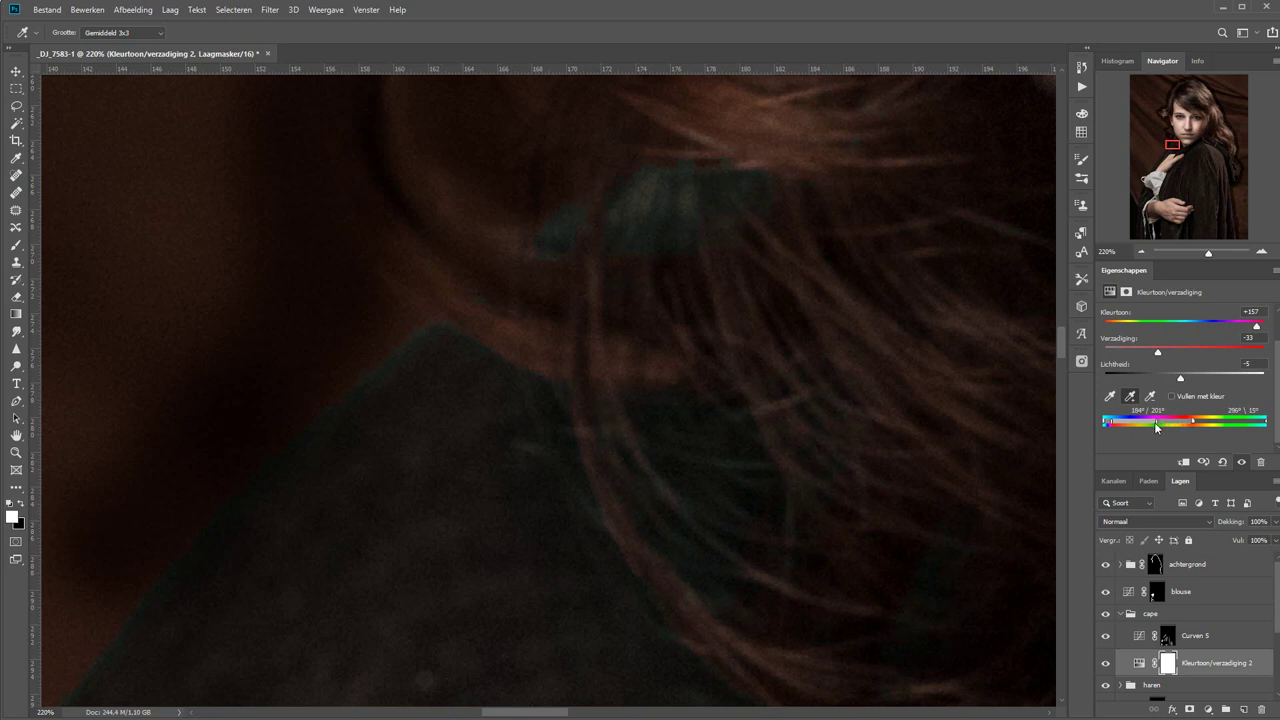
key("ctrl+0")
- Add a layer mask to the cape group and toggle the group to compare
key("z")
left_click(411, 431)
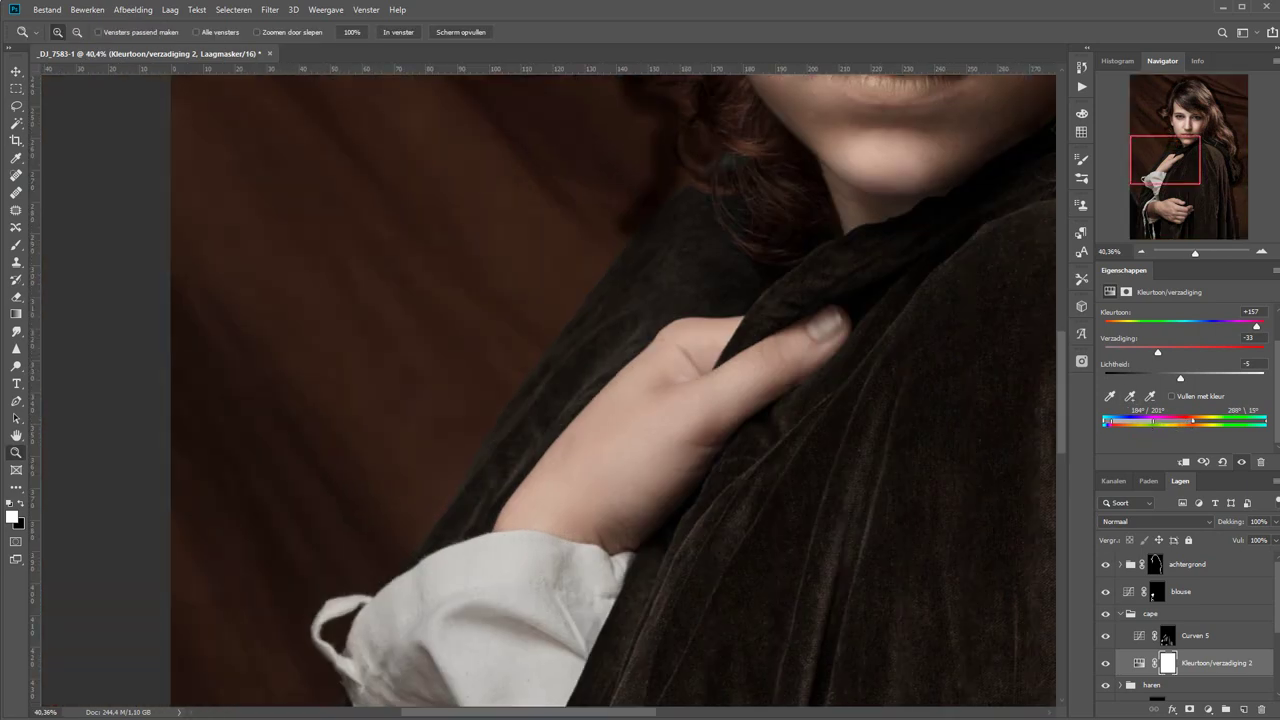
left_click(1150, 613)
scroll(737, 349, "up", 5)
key("b")
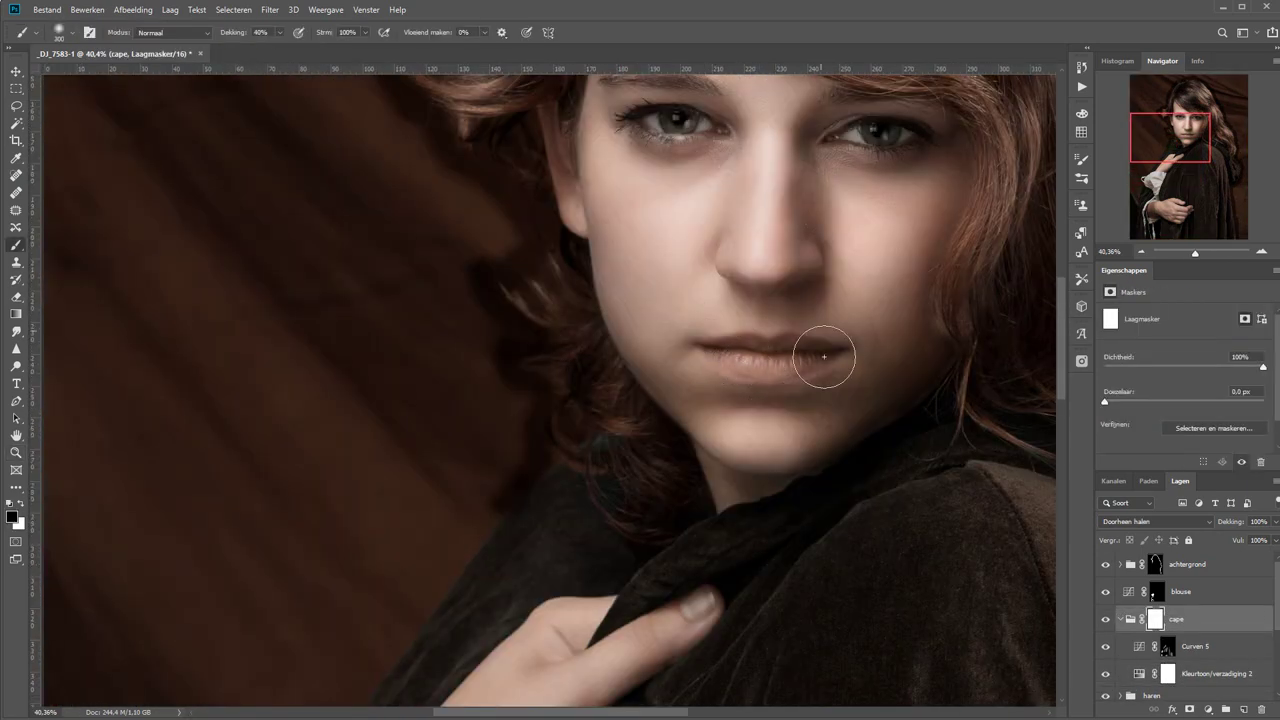
left_click(1106, 620)
left_click(1106, 620)
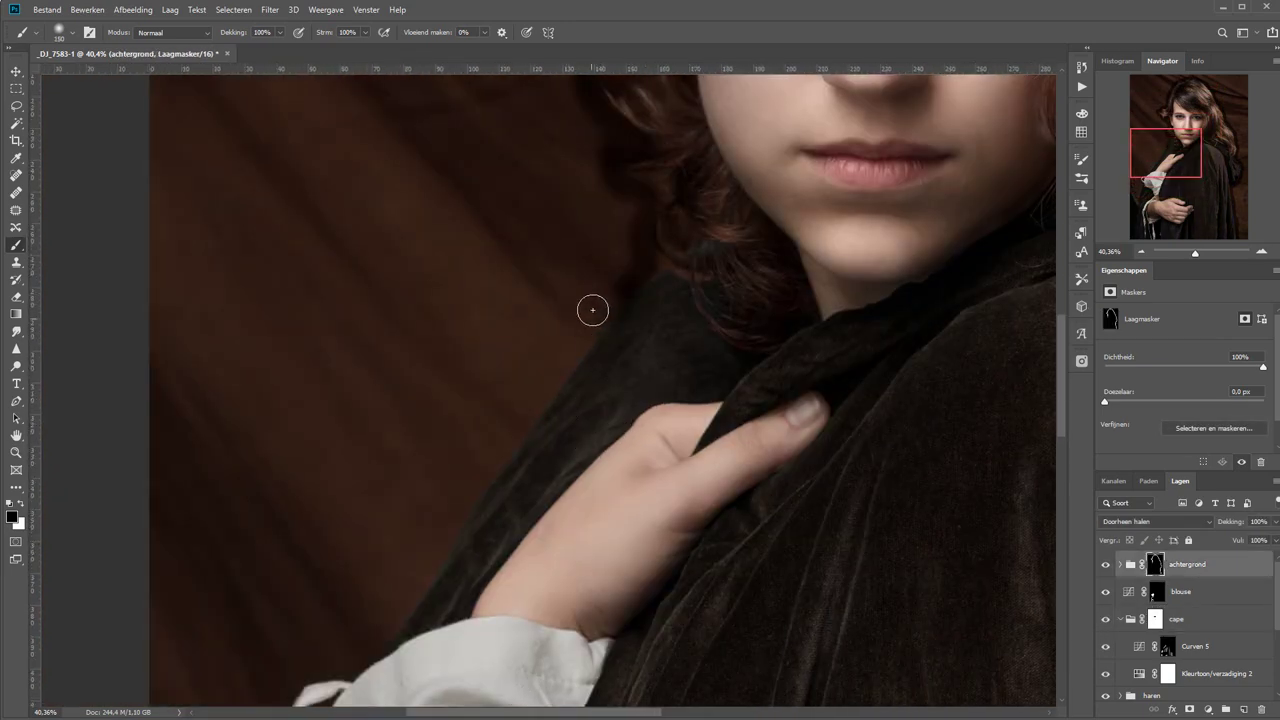
- Paint the cape group's mask along the cape edge near the hand and sleeve
key("x")
left_click_drag(592, 310, 426, 546)
mouse_move(524, 328)
left_mouse_down()
mouse_move(440, 411)
mouse_move(537, 289)
mouse_move(515, 435)
left_mouse_up()
- View the achtergrond mask alone and paint white along its lower left and strap edge
left_click(1155, 564, "alt")
mouse_move(457, 663)
left_mouse_down()
mouse_move(471, 703)
mouse_move(466, 443)
left_mouse_up()
key("bracketright")
key("bracketright")
key("bracketright")
key("bracketleft")
key("bracketleft")
key("bracketleft")
mouse_move(481, 337)
left_mouse_down()
mouse_move(451, 503)
mouse_move(409, 286)
left_mouse_up()
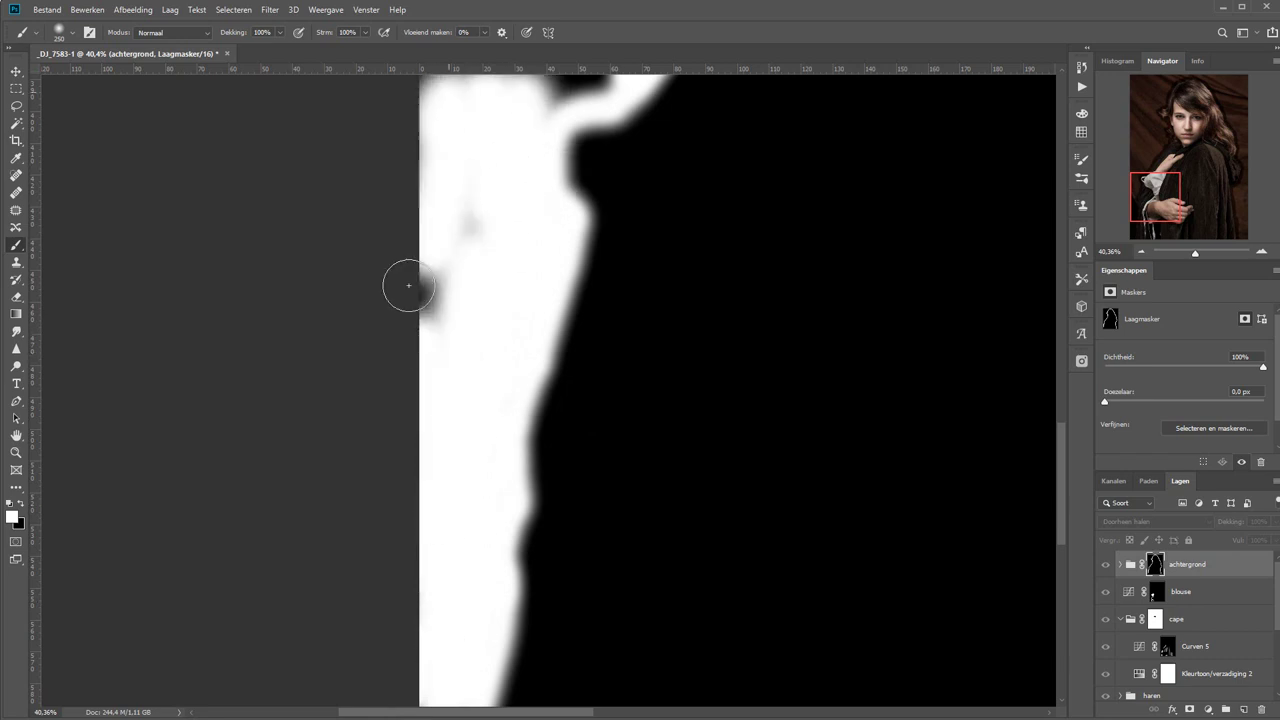
- Paint white on the achtergrond mask around the strap, hand, shoulder and hair edge
mouse_move(343, 586)
left_mouse_down()
mouse_move(621, 240)
mouse_move(320, 534)
mouse_move(591, 129)
mouse_move(534, 544)
left_mouse_up()
mouse_move(534, 544)
left_mouse_down()
mouse_move(526, 460)
mouse_move(504, 430)
mouse_move(560, 423)
mouse_move(383, 623)
mouse_move(500, 400)
mouse_move(370, 205)
left_mouse_up()
key("bracketright")
key("bracketright")
key("bracketright")
key("bracketleft")
key("bracketleft")
key("bracketleft")
mouse_move(474, 526)
left_mouse_down()
mouse_move(571, 206)
mouse_move(491, 414)
mouse_move(303, 666)
mouse_move(246, 271)
mouse_move(500, 329)
mouse_move(640, 543)
mouse_move(436, 160)
mouse_move(646, 591)
mouse_move(631, 126)
mouse_move(680, 549)
mouse_move(695, 462)
mouse_move(700, 690)
mouse_move(614, 580)
mouse_move(703, 594)
mouse_move(656, 354)
mouse_move(586, 657)
left_mouse_up()
- Paint white near the head and top-right of the mask, then return to the photo
key("ctrl+0")
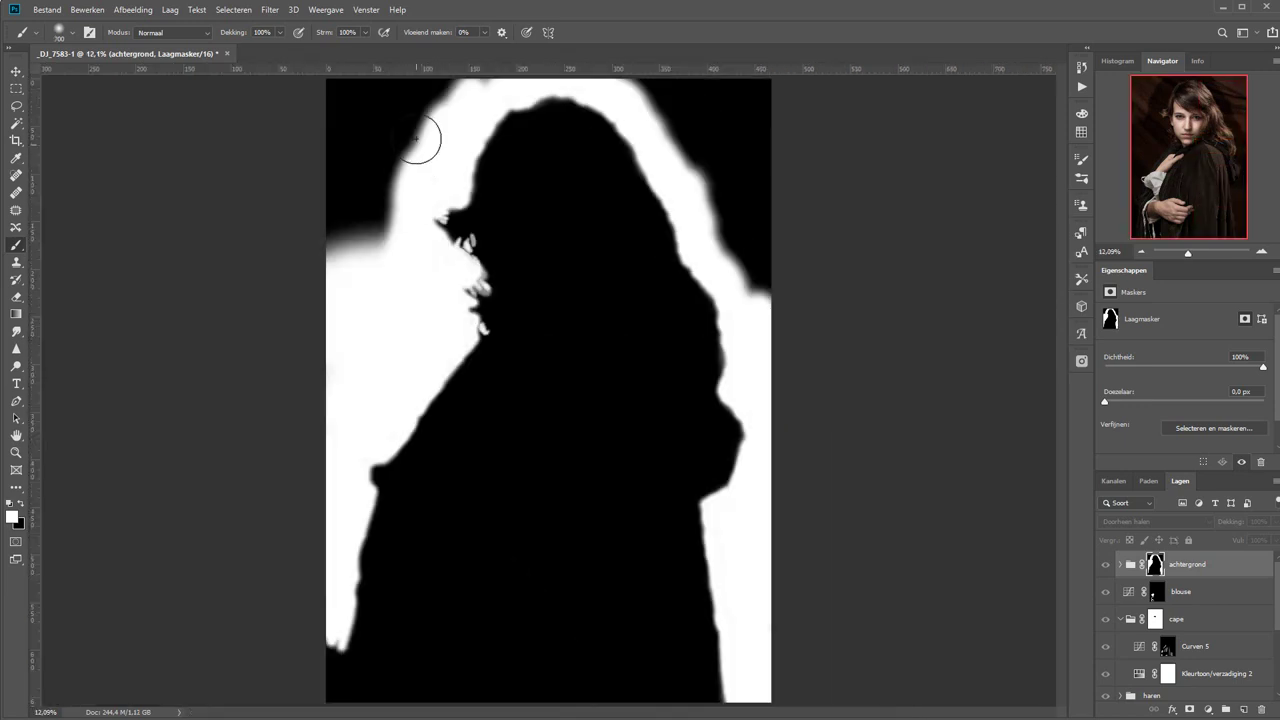
left_click_drag(423, 134, 366, 194)
mouse_move(690, 120)
left_mouse_down()
mouse_move(717, 175)
mouse_move(814, 129)
left_mouse_up()
left_click(1105, 564)
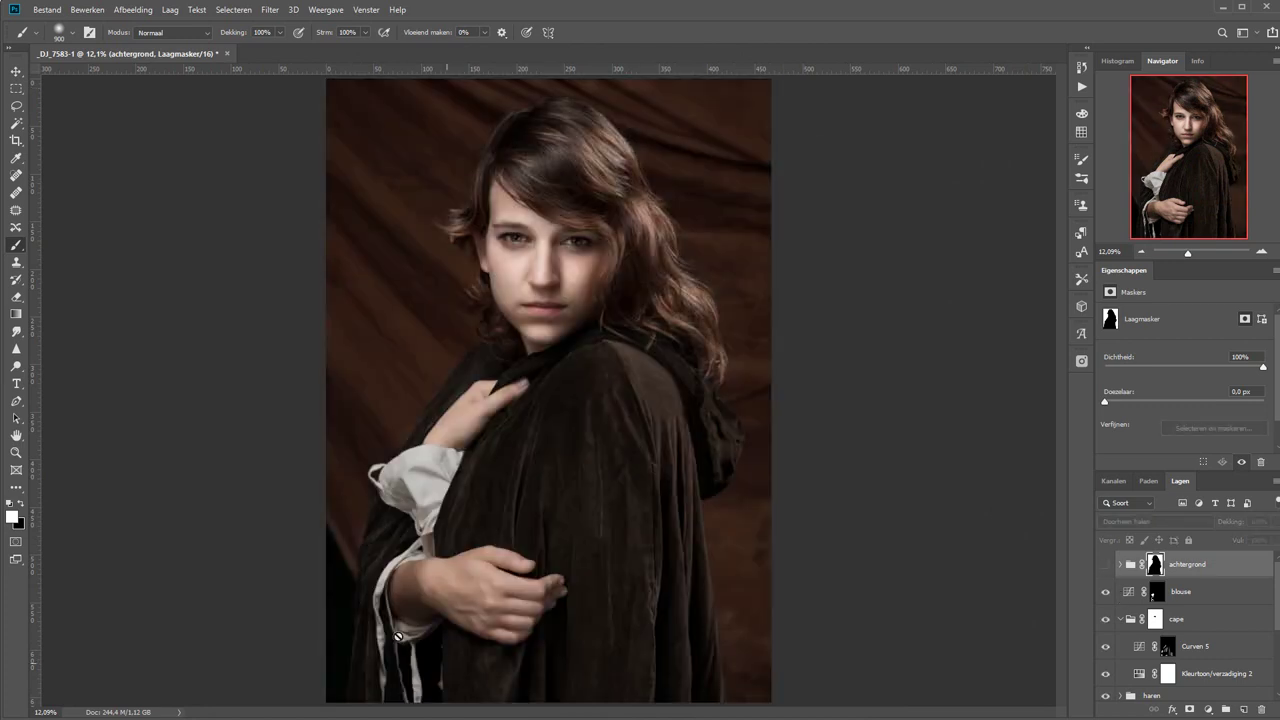
left_click_drag(296, 701, 527, 257)
key("bracketleft")
key("bracketleft")
key("bracketleft")
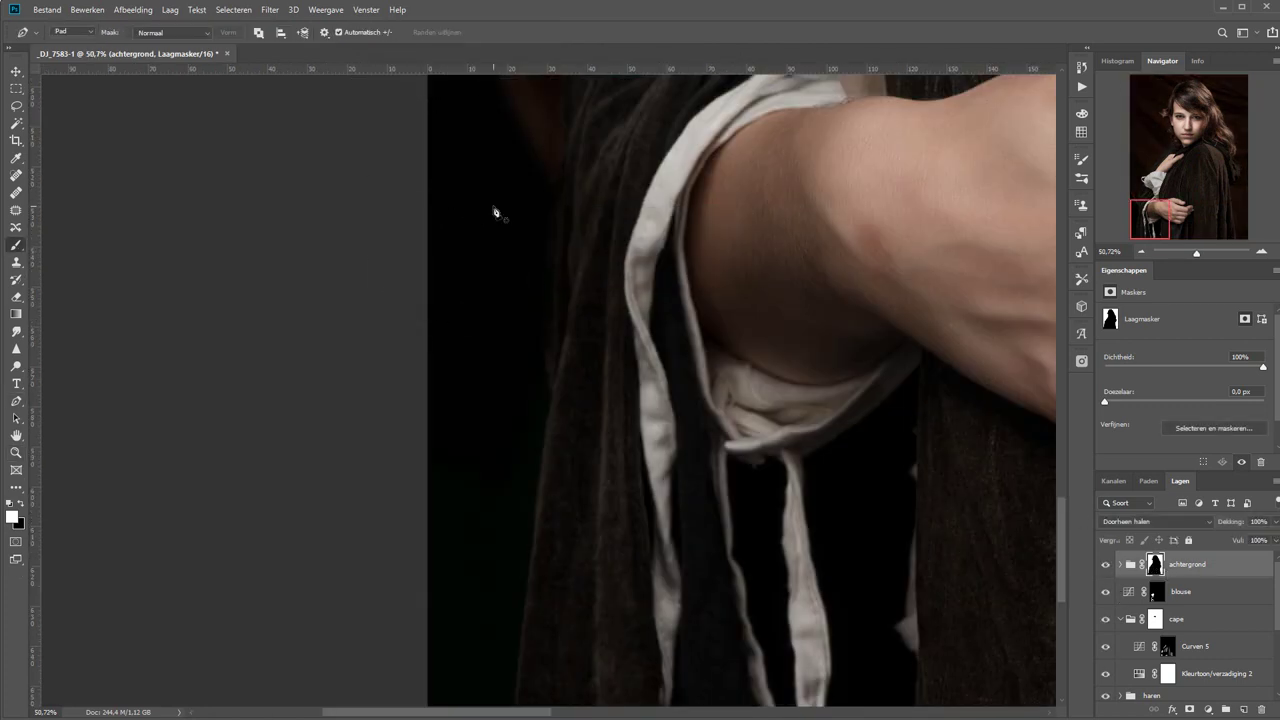
- Draw gradients on the Curven 7 mask to fade its effect across the backdrop, then collapse achtergrond
key("bracketleft")
key("bracketleft")
key("bracketleft")
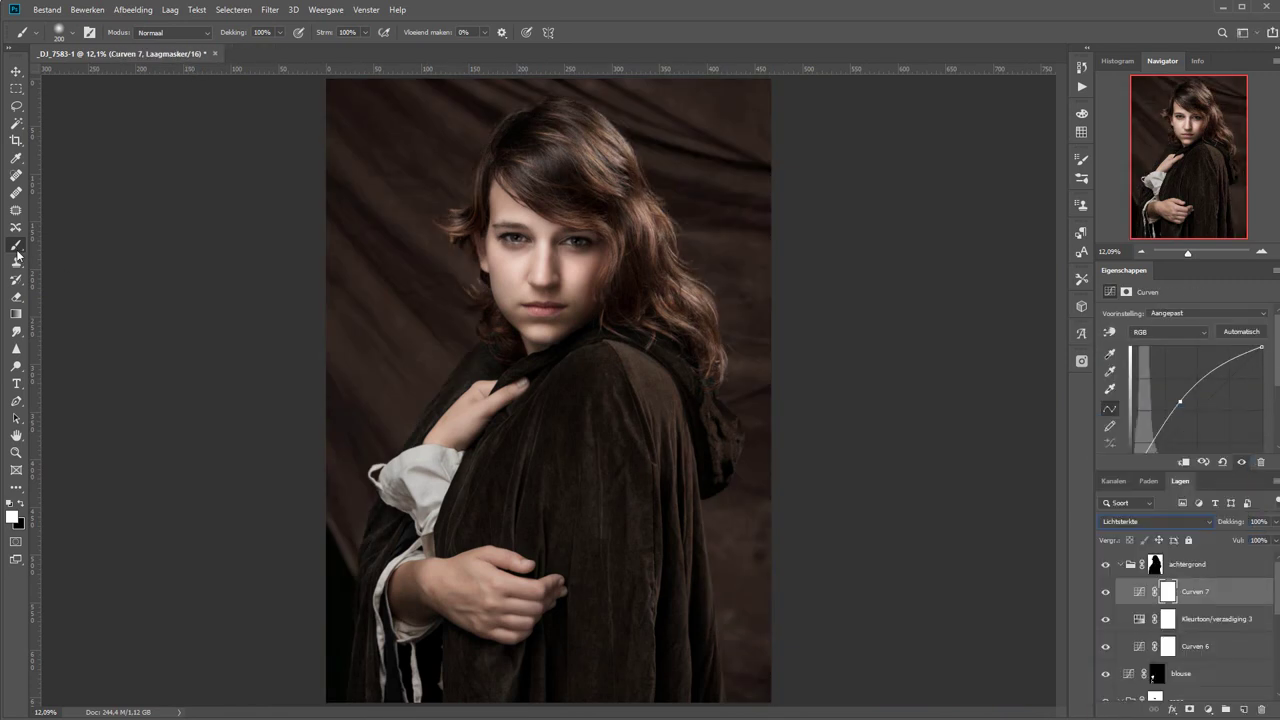
key("g")
left_click_drag(480, 476, 480, 476)
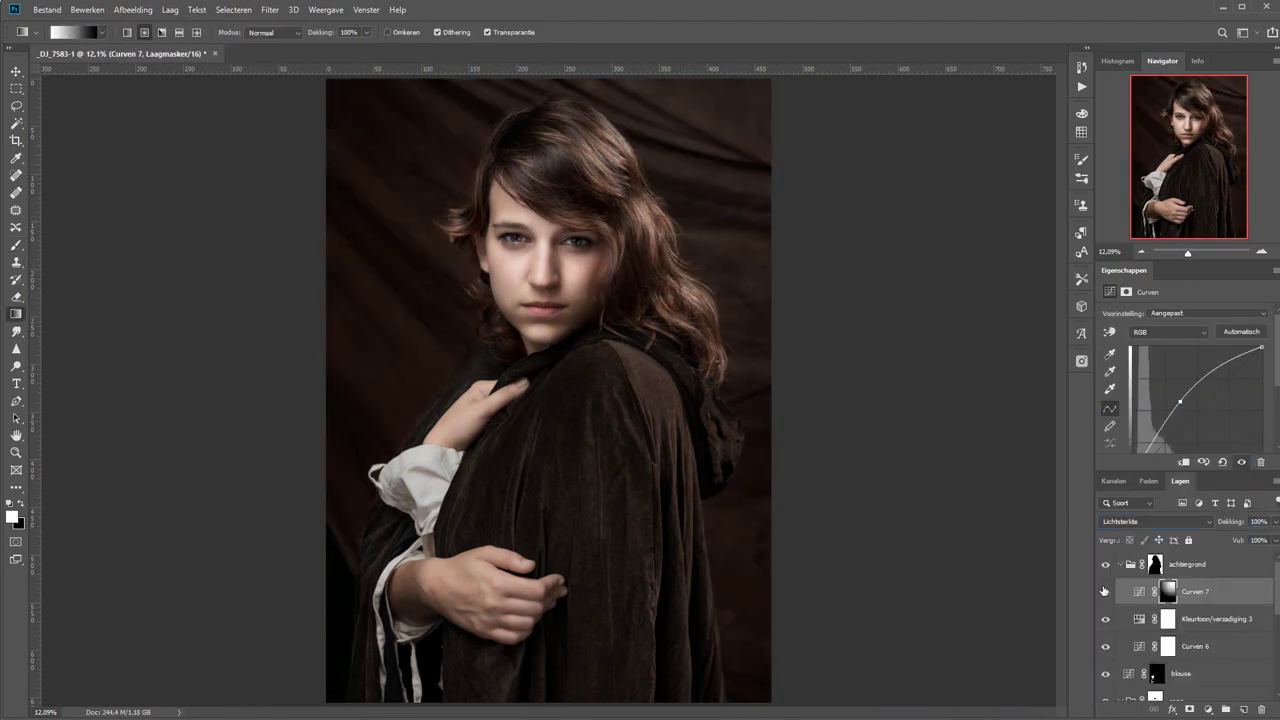
left_click_drag(619, 334, 740, 110)
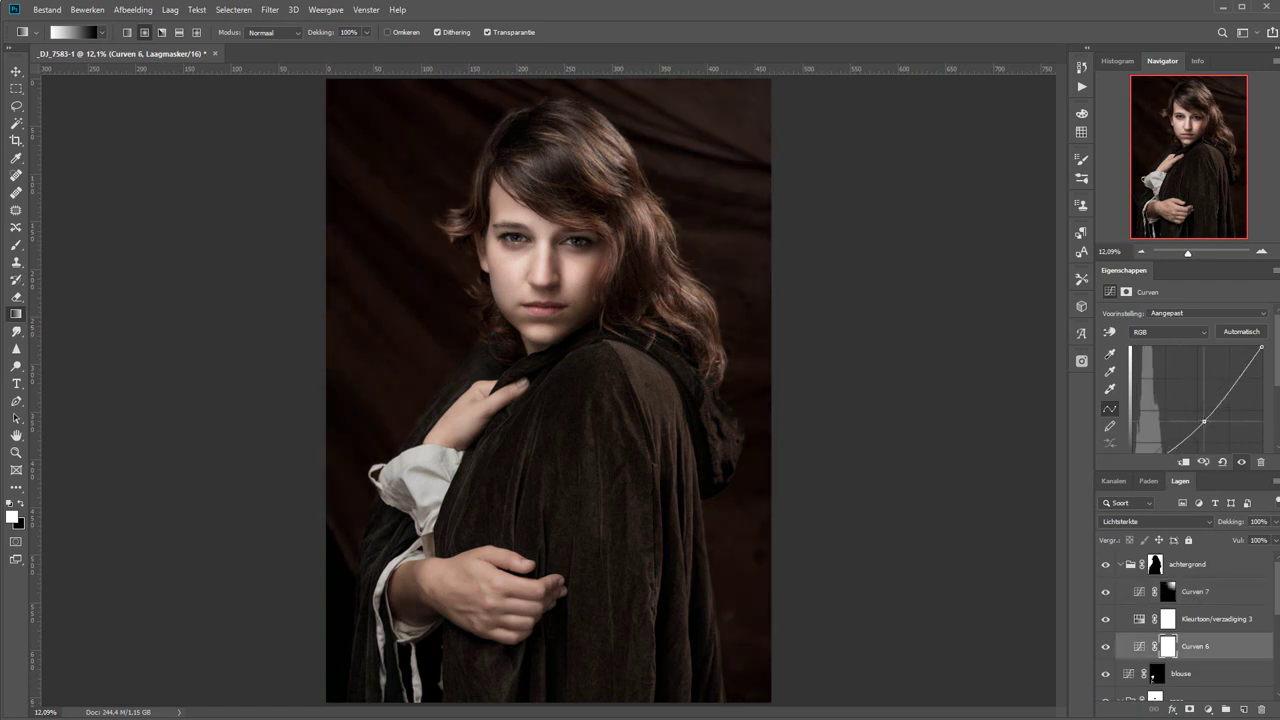
left_click(1121, 565)
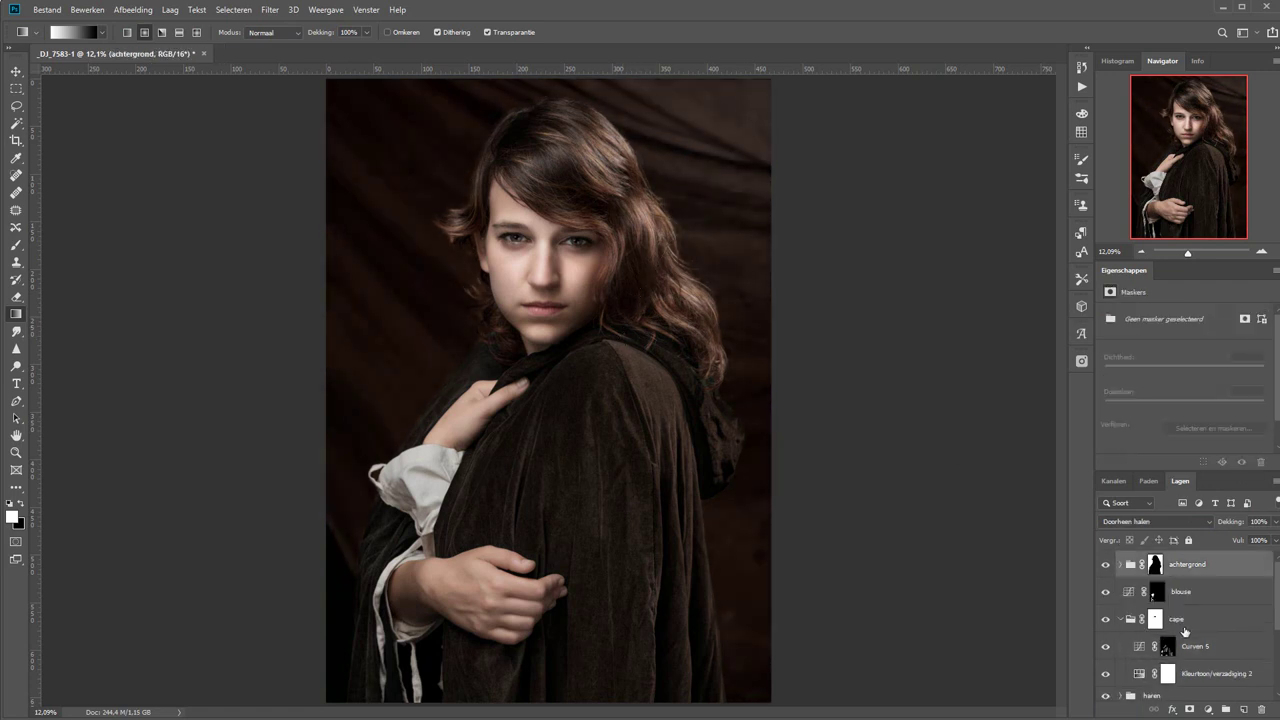
- Group the correction layers and add a darkening Curven 8 layer blended by Lichtsterkte
key("ctrl+alt+a")
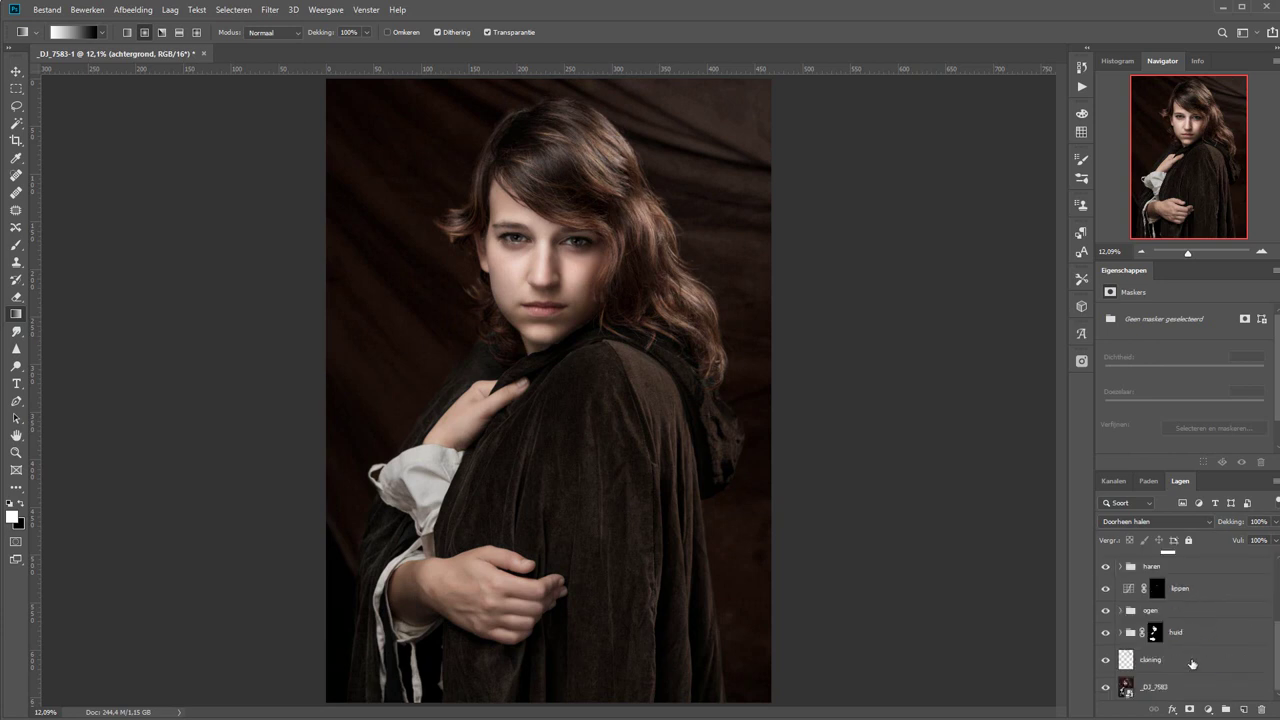
key("ctrl+g")
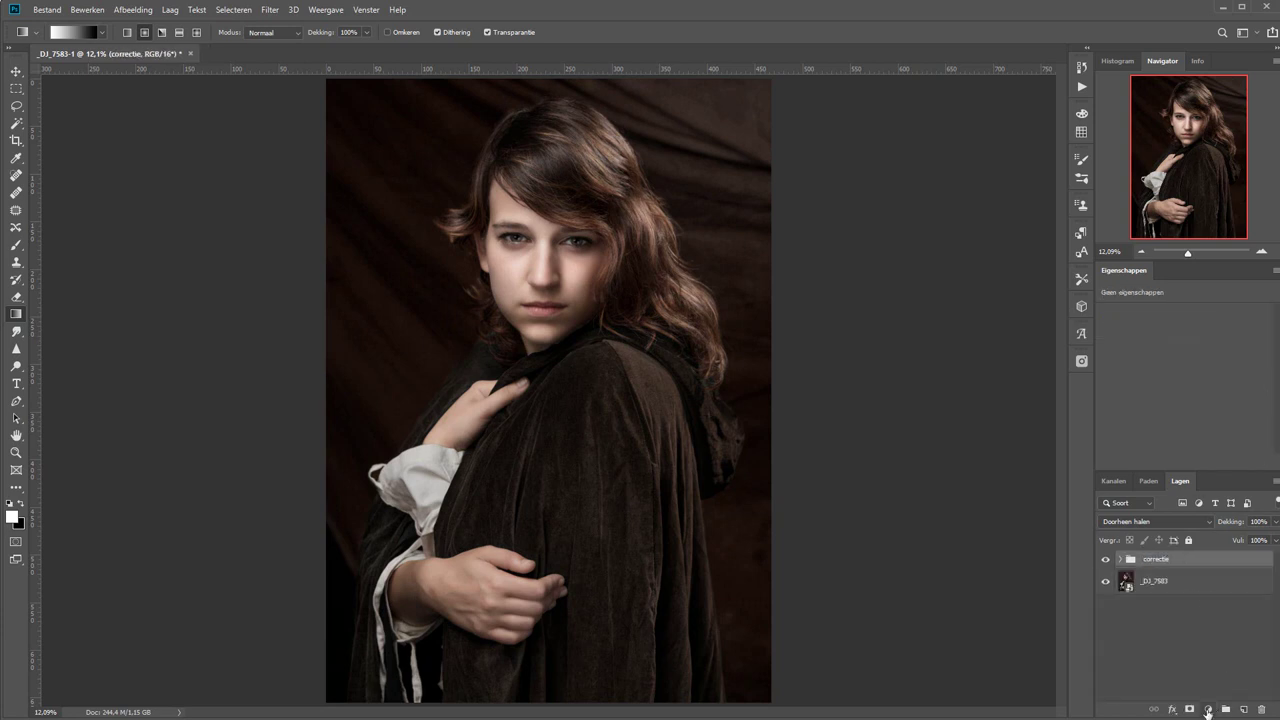
left_click(1208, 710)
left_click(1189, 539)
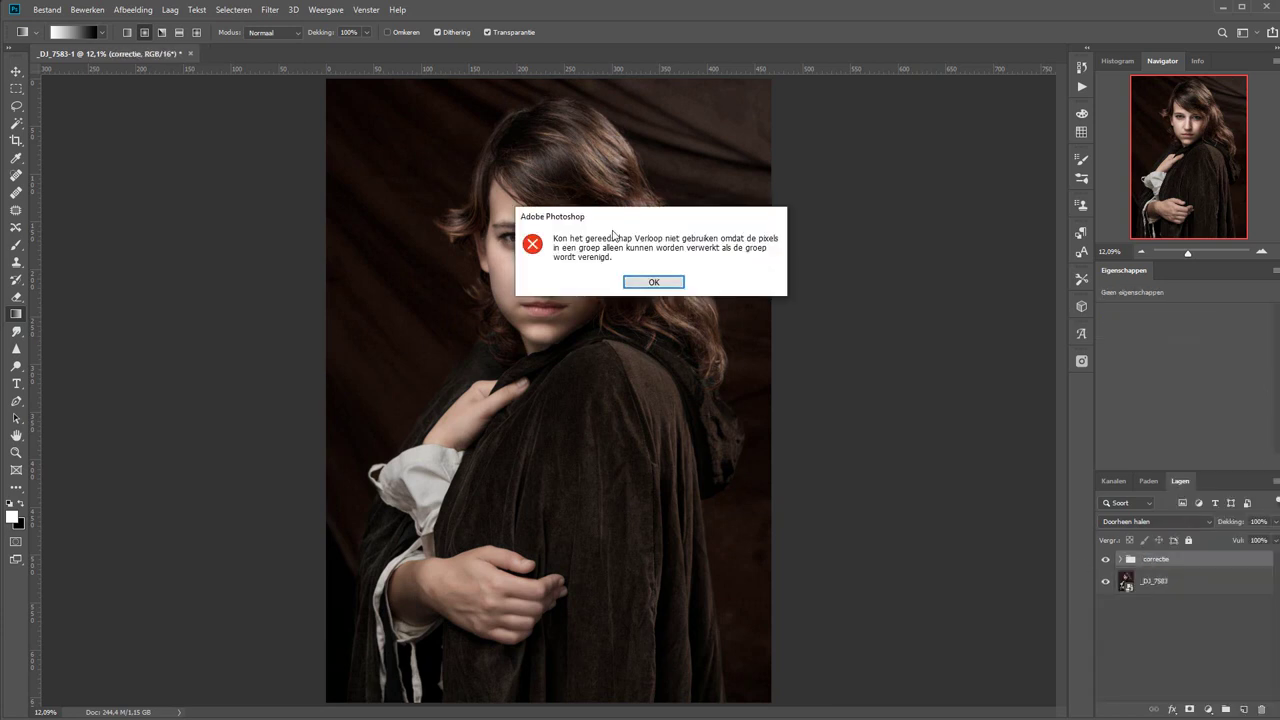
left_click(651, 280)
left_click(1208, 710)
left_click(1189, 539)
left_click(1160, 521)
left_click(1150, 708)
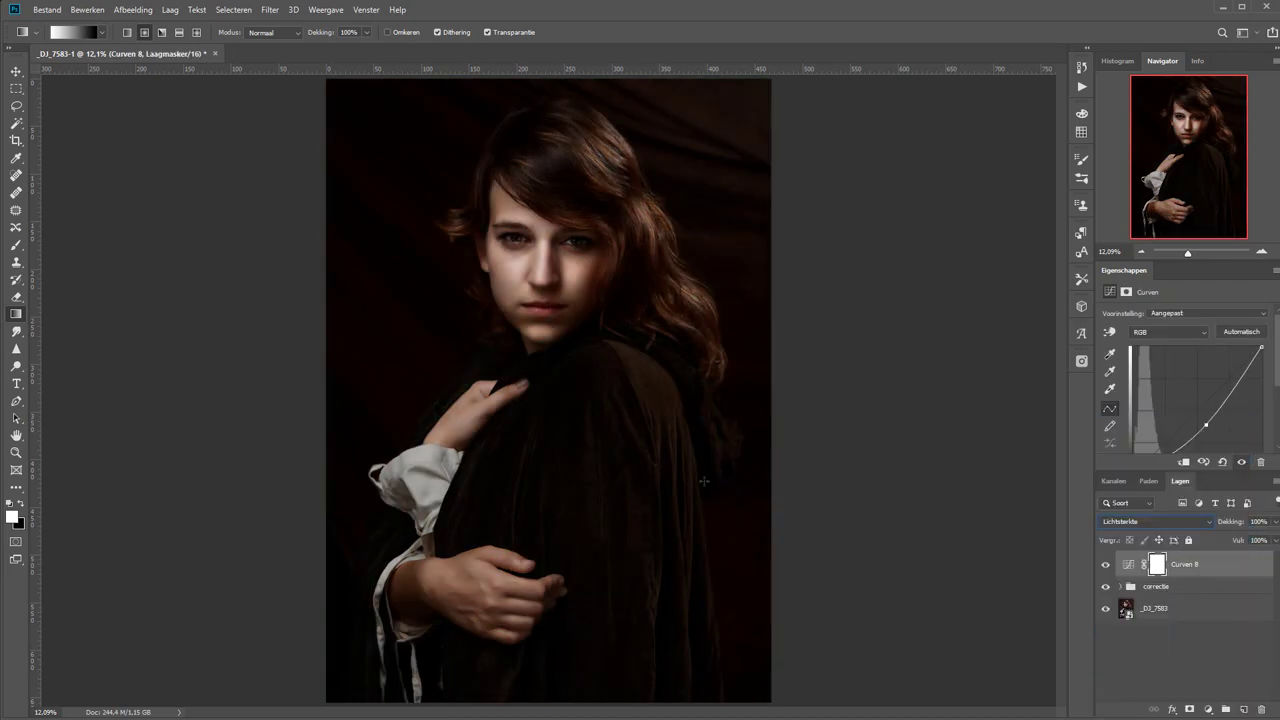
- Mask Curven 8 with a black-filled elliptical selection feathered to 442.1 px
key("ctrl+minus")
left_click(16, 88)
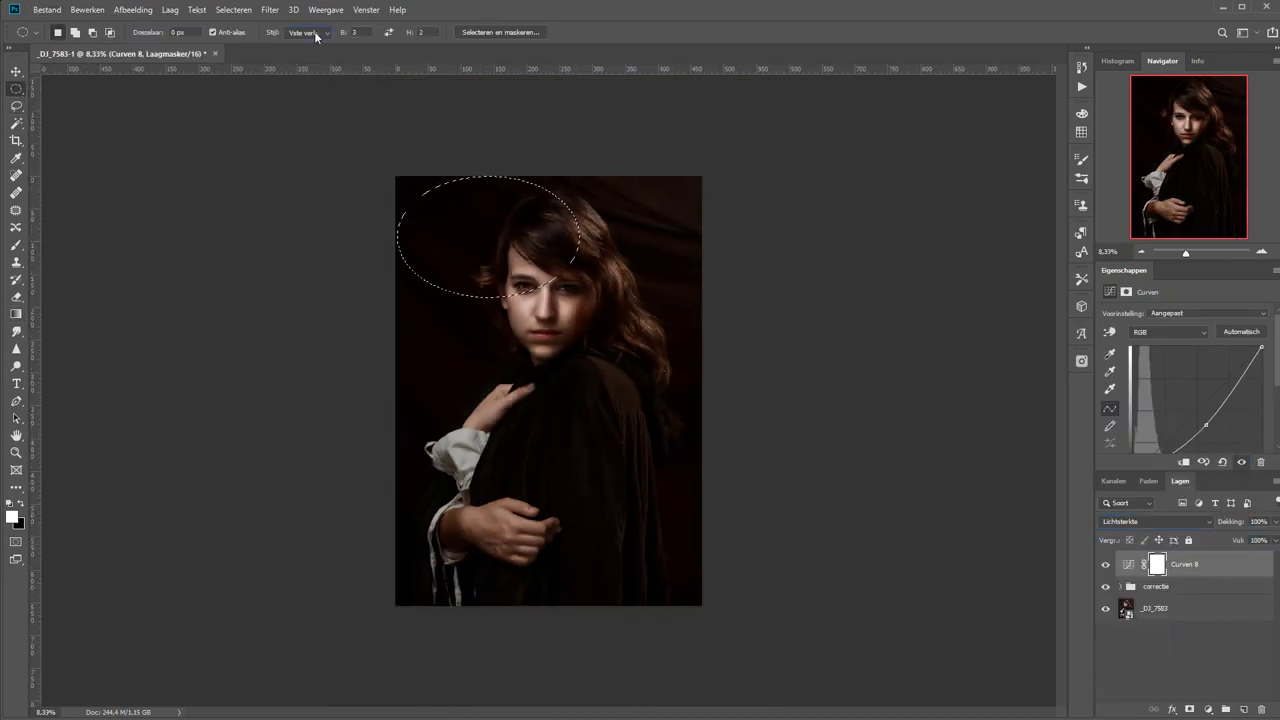
left_click_drag(607, 485, 714, 586)
key("ctrl+BackSpace")
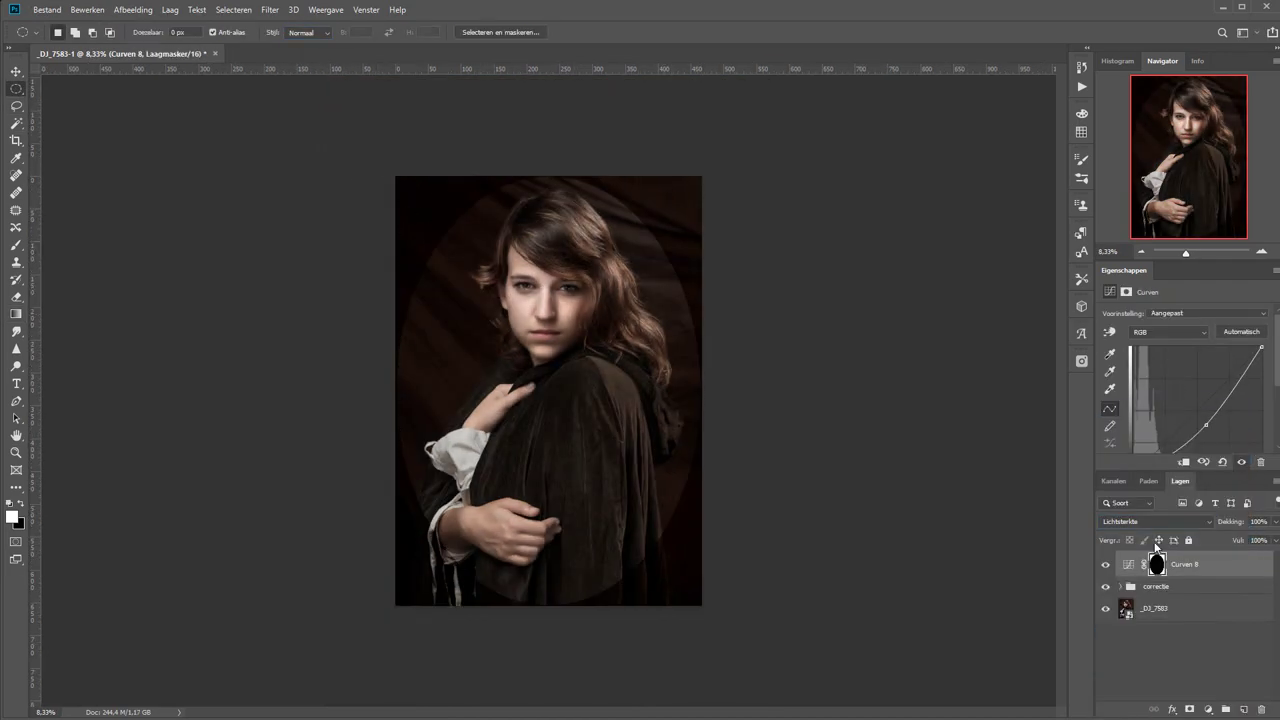
left_click(1126, 292)
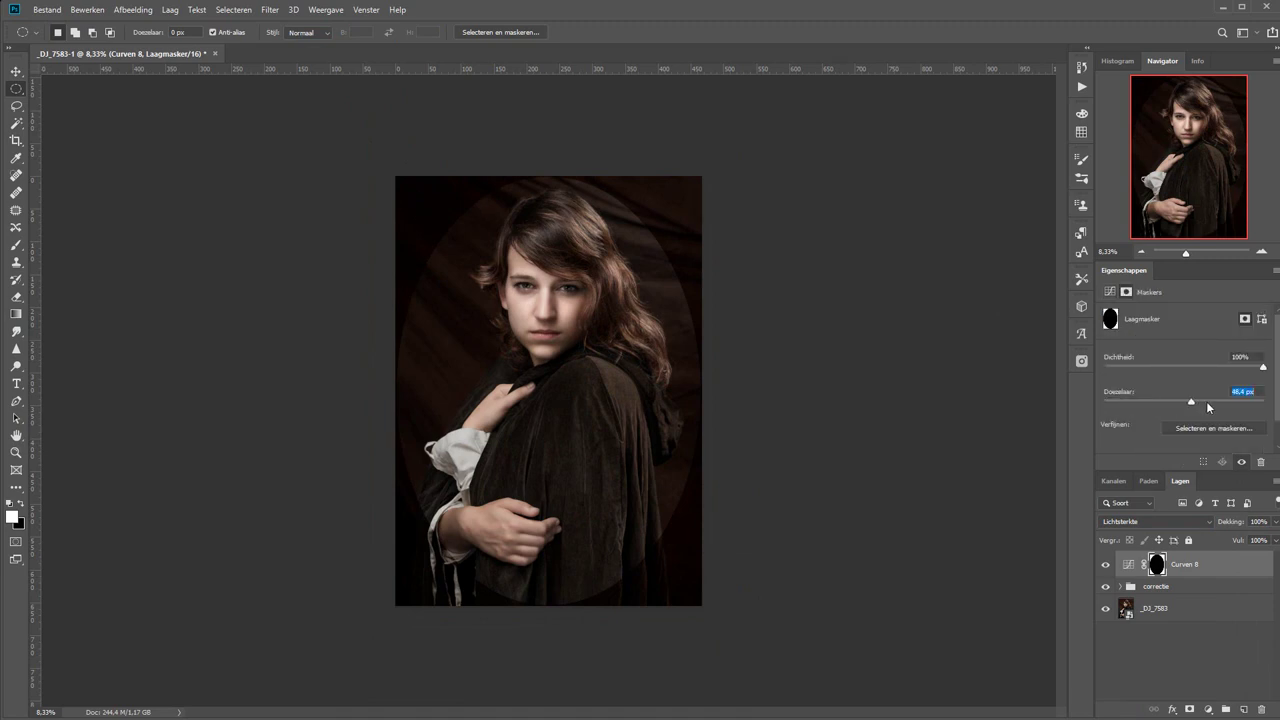
left_click(1105, 565)
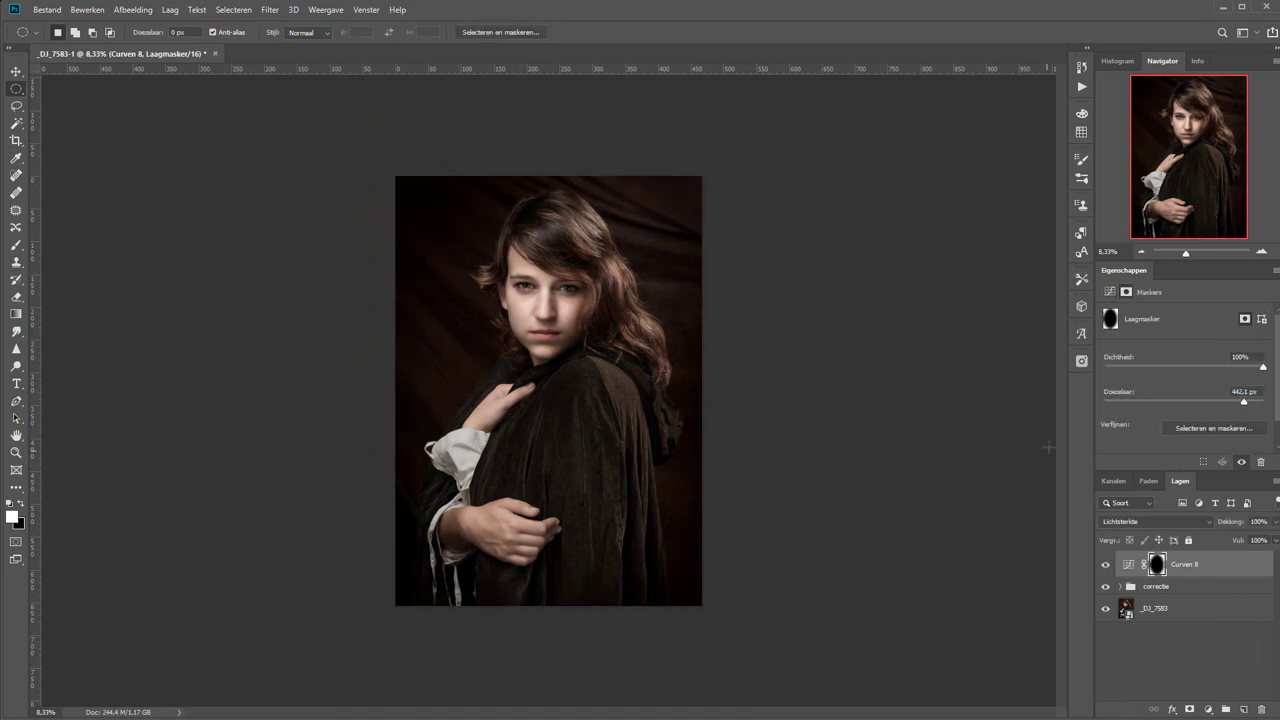
key("b")
right_click(618, 244)
key("Escape")
- Paint black at 40% on the Curven 8 mask to ease the vignette above the head
key("x")
key("4")
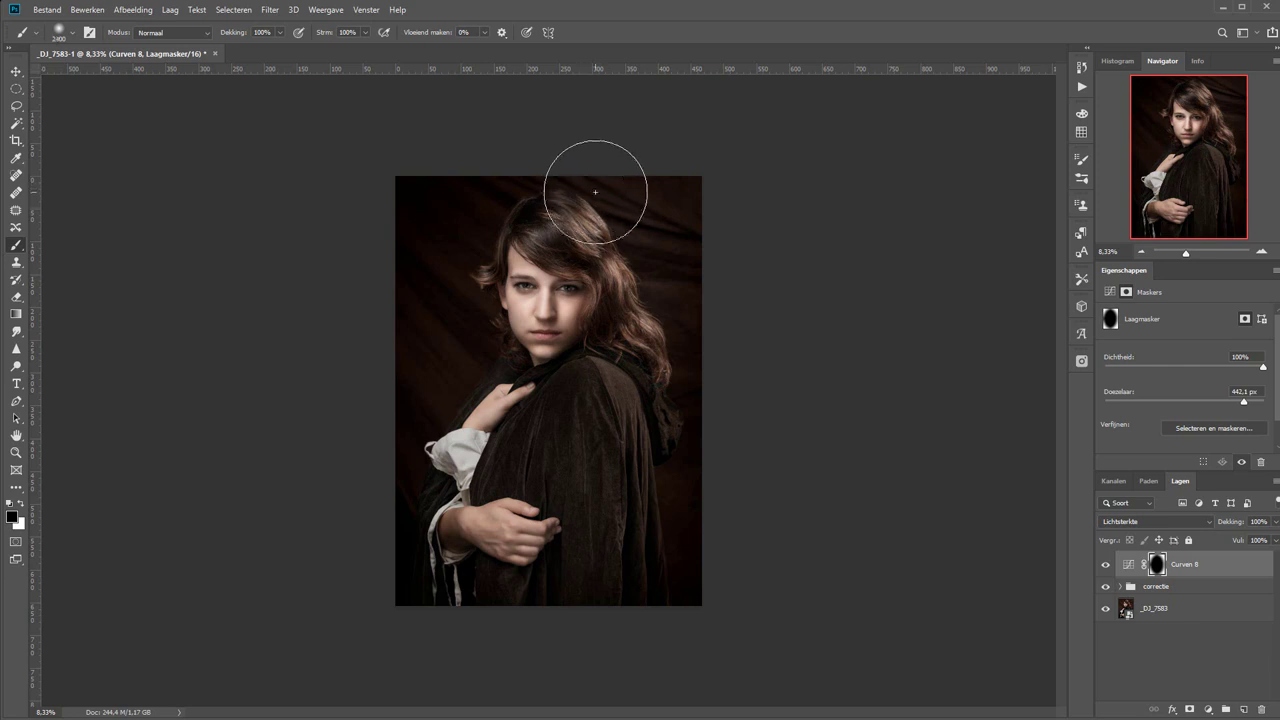
left_click_drag(680, 257, 646, 189)
- Add a Hue/Saturation layer at -10 saturation and a darkening Curven 9 in Lichtsterkte mode
left_click(1208, 709)
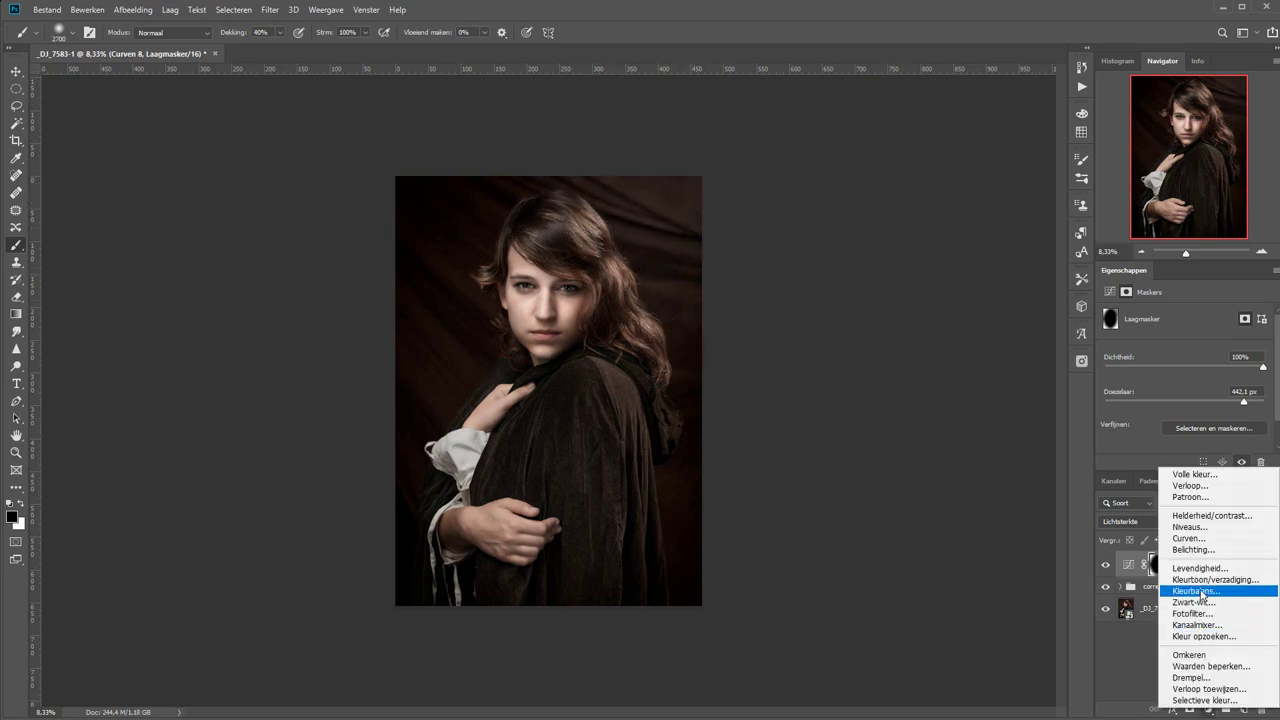
left_click(1190, 592)
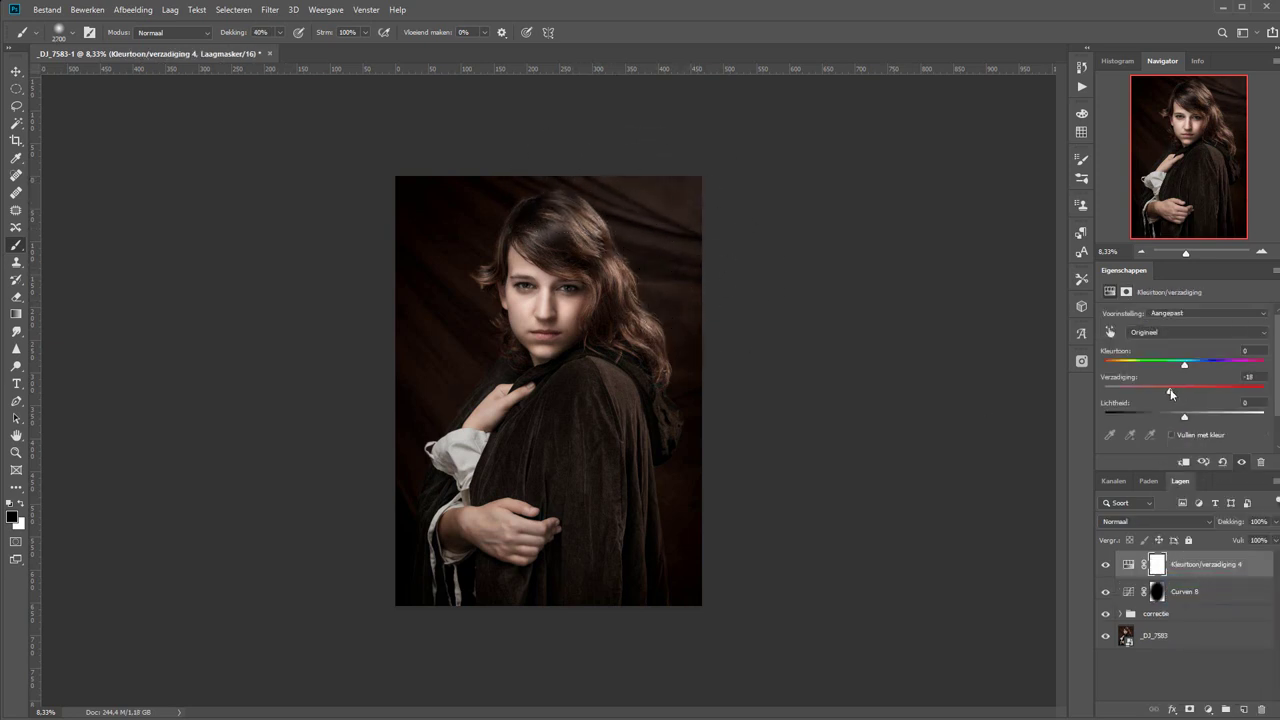
left_click(1208, 709)
left_click(1190, 535)
key("shift+alt+y")
left_click_drag(1200, 400, 1201, 421)
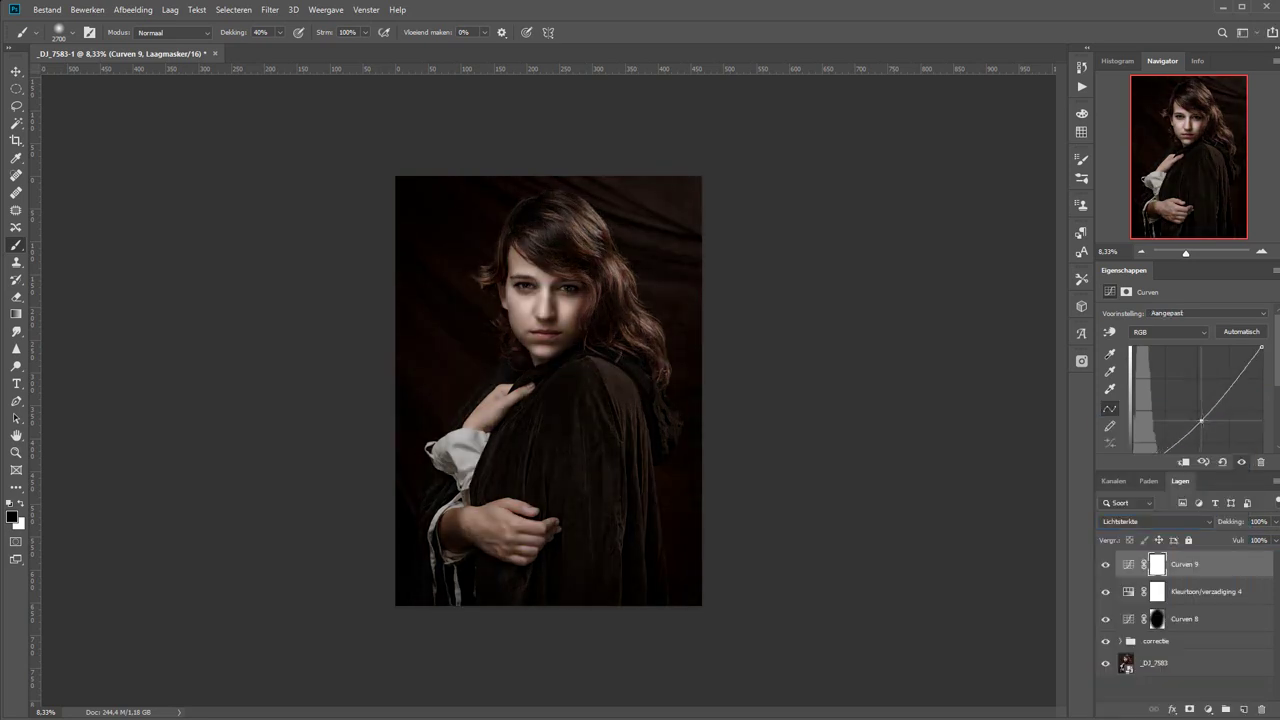
- Grade the Curven 9 mask black to white with a gradient and compare it on and off
key("g")
left_click_drag(555, 382, 630, 483)
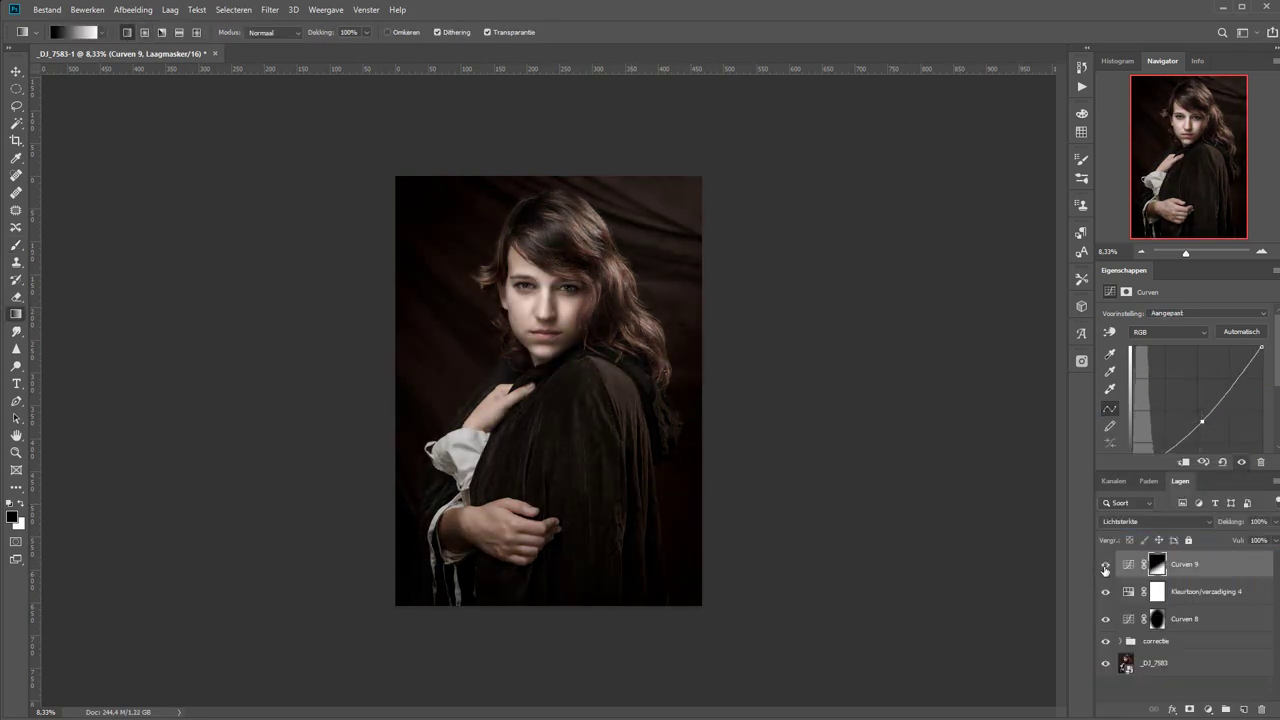
left_click(1105, 566)
left_click(1105, 566)
left_click(1157, 564)
key("b")
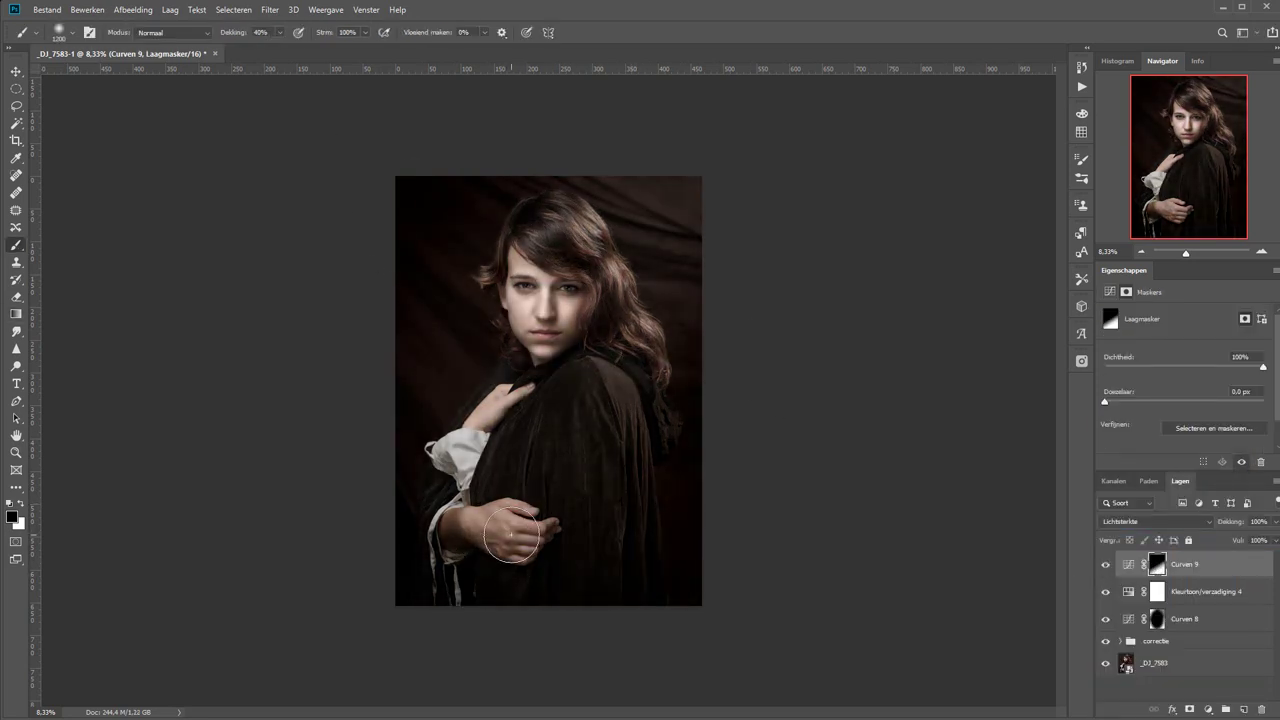
left_click(1105, 565)
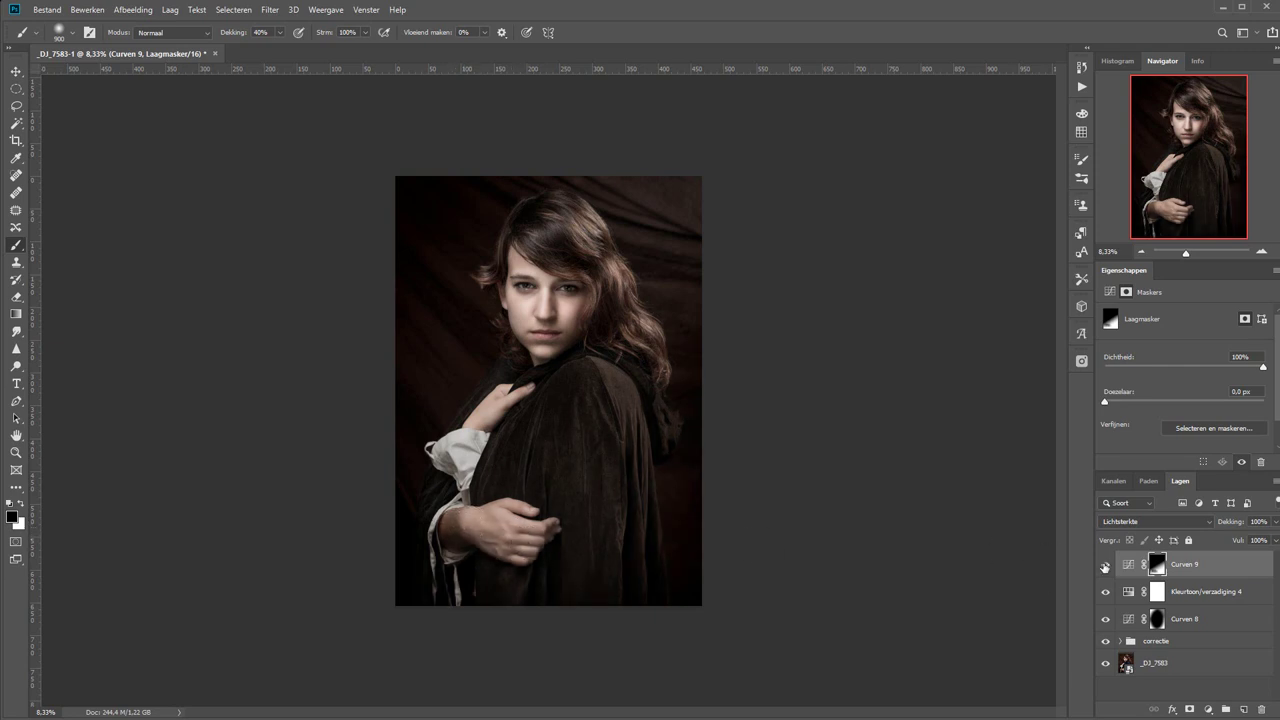
left_click(1105, 565)
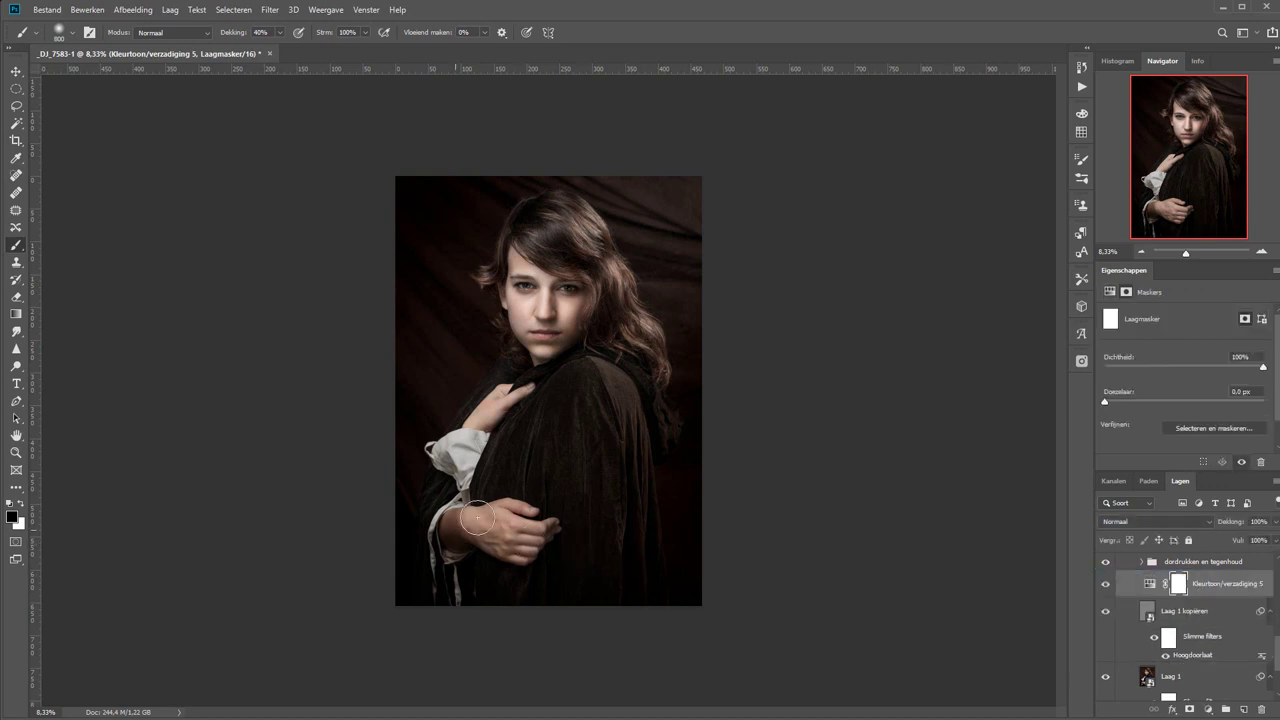
- Paint the hand out of Curven 9 at 100%, rename the group 'toning' and compare before/after
key("0")
left_click_drag(495, 525, 447, 528)
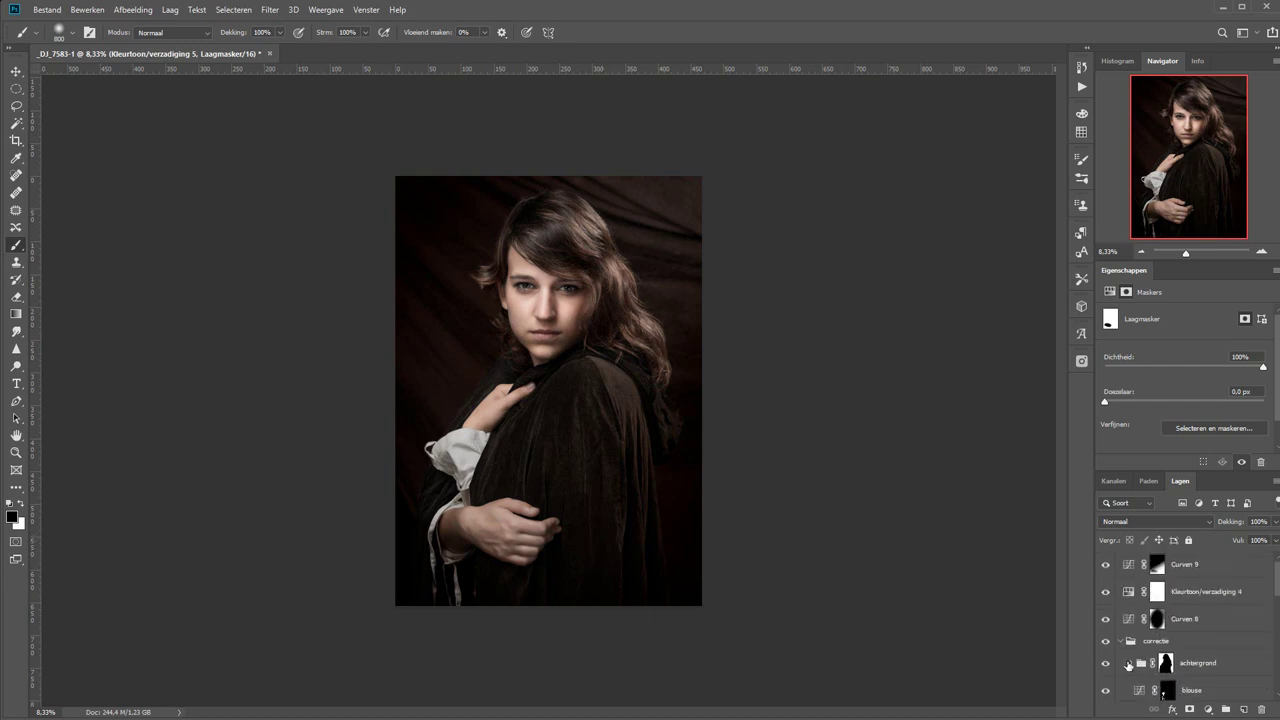
type("toning")
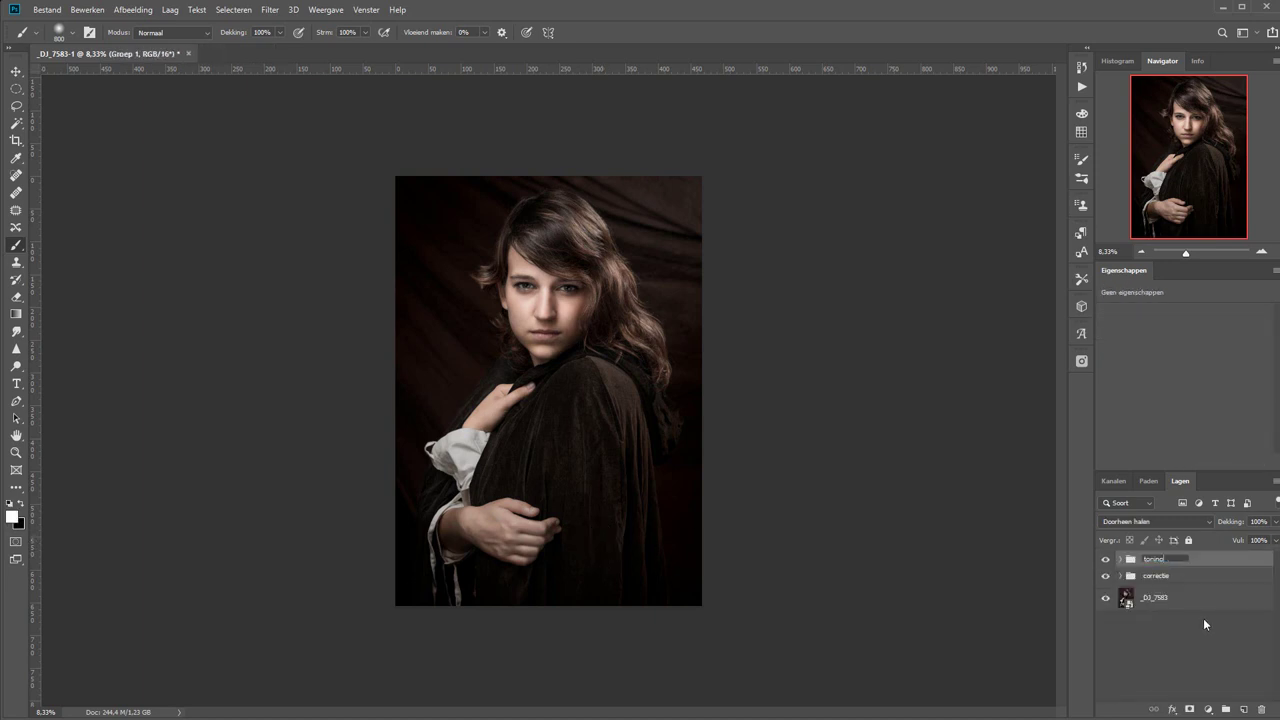
key("Return")
left_click(1105, 558)
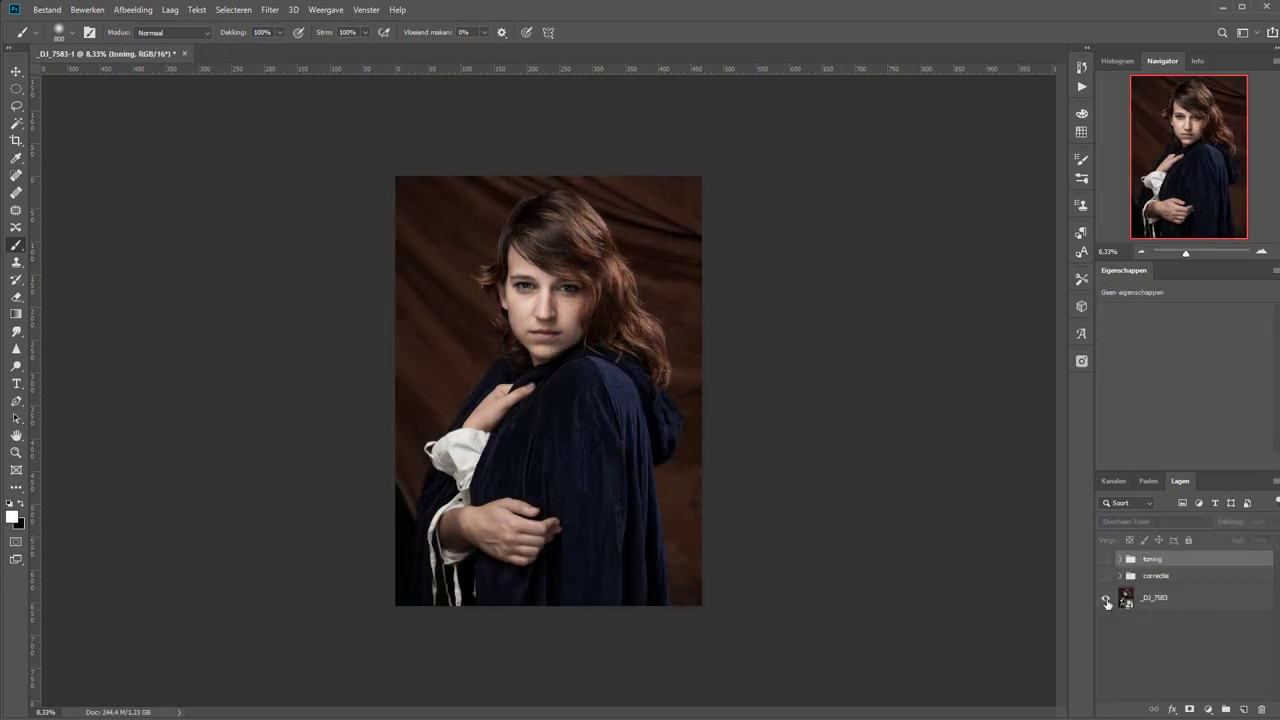
left_click(1105, 558)
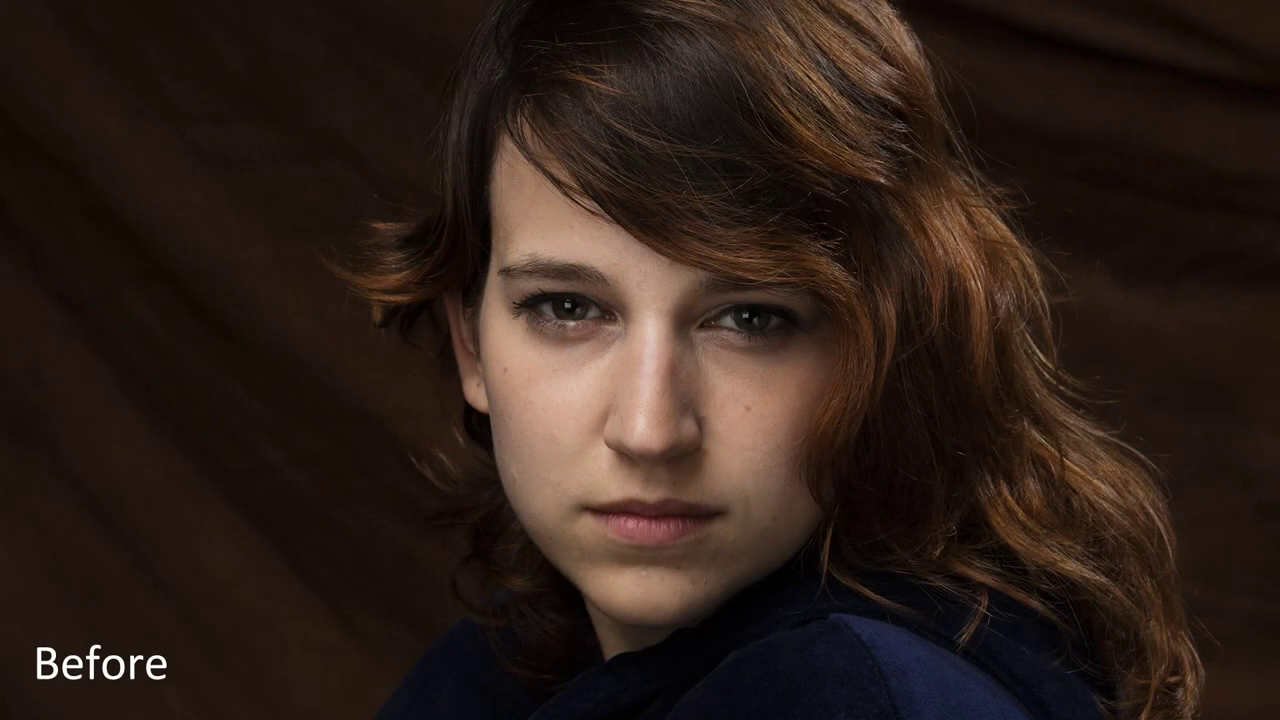